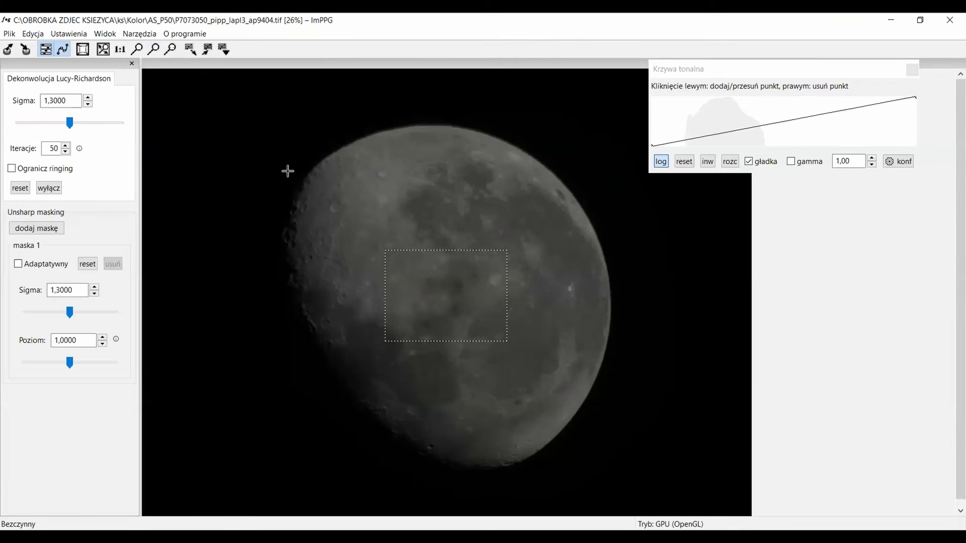
Step: Stretch the tone curve to the histogram, extend the processed area over the whole Moon, and stretch the curve again
{"action": "left_click", "coordinate": [729, 161]}
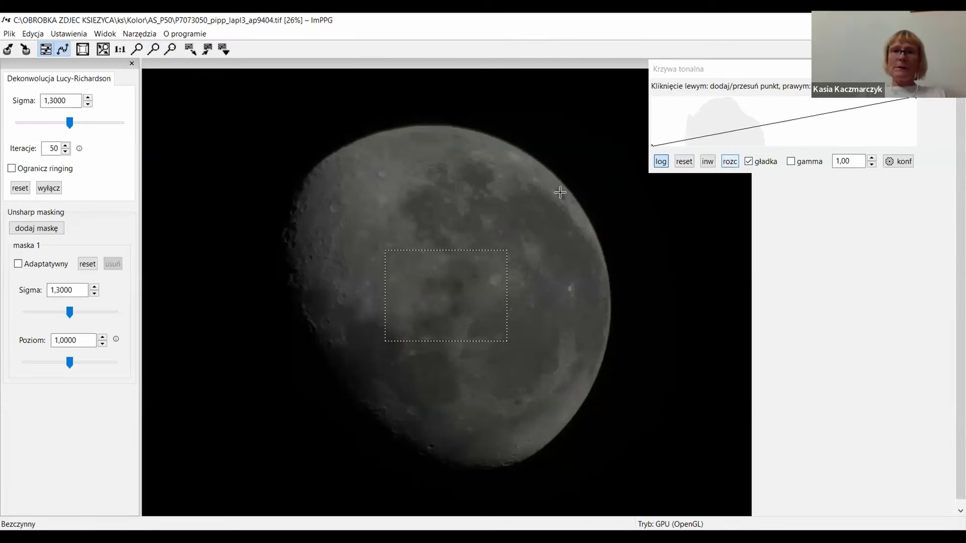
{"action": "left_click", "coordinate": [731, 162]}
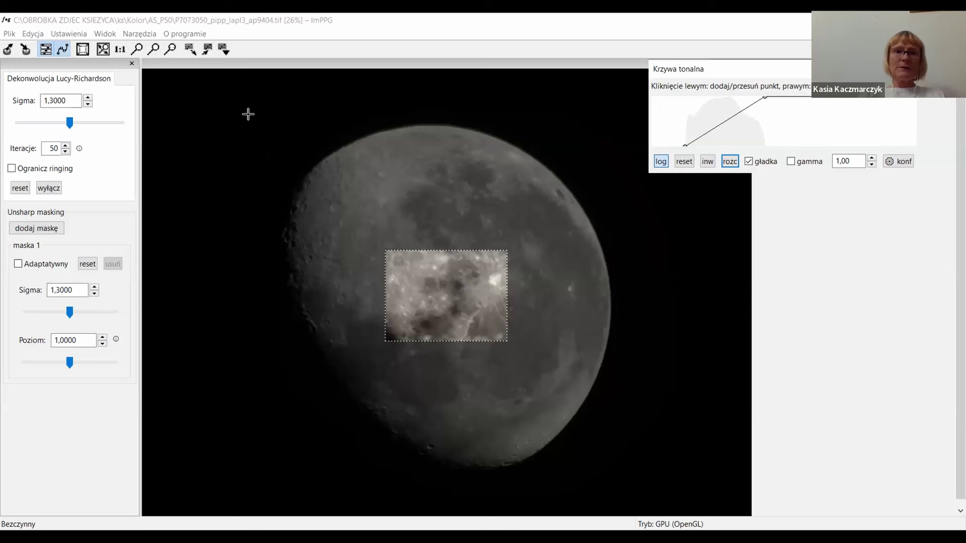
{"action": "left_click_drag", "start_coordinate": [242, 112], "coordinate": [624, 514]}
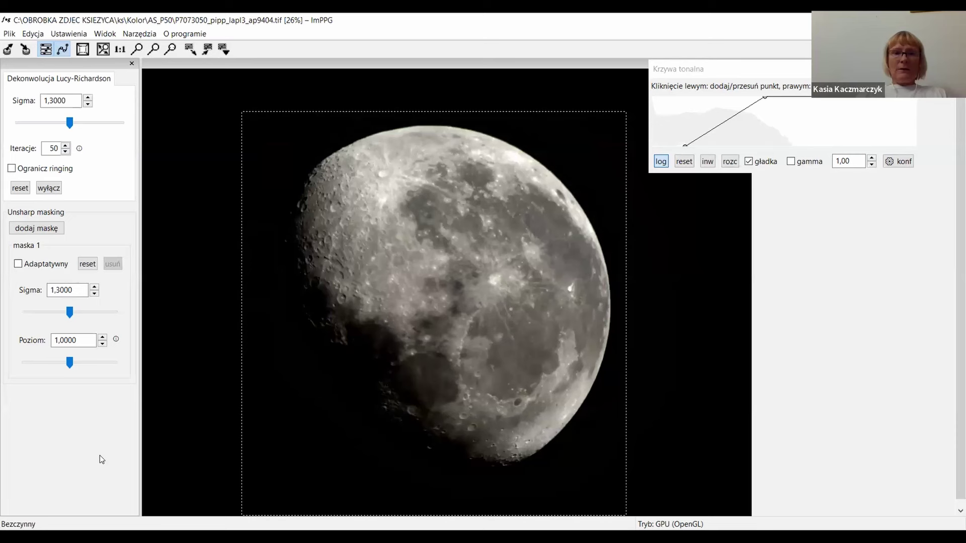
{"action": "left_click", "coordinate": [730, 161]}
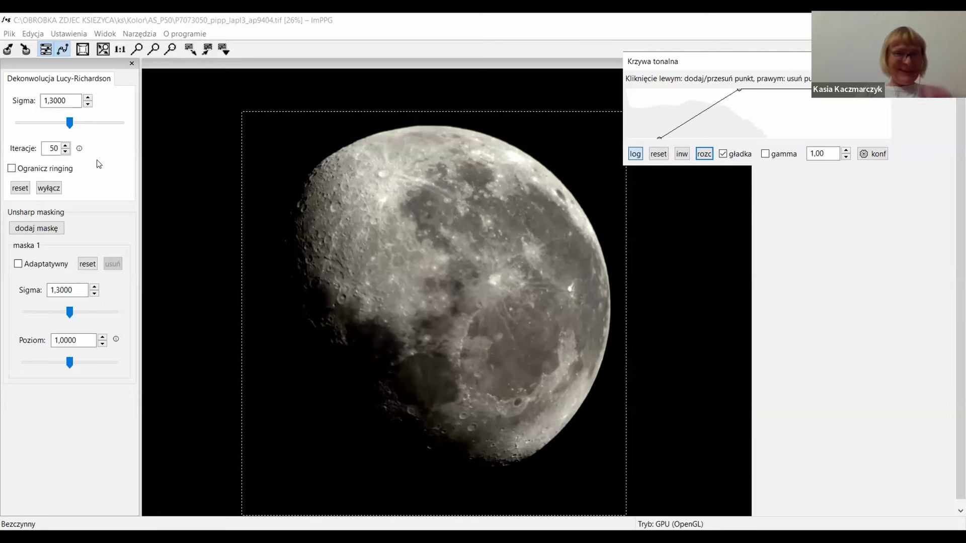
{"action": "left_click", "coordinate": [70, 123]}
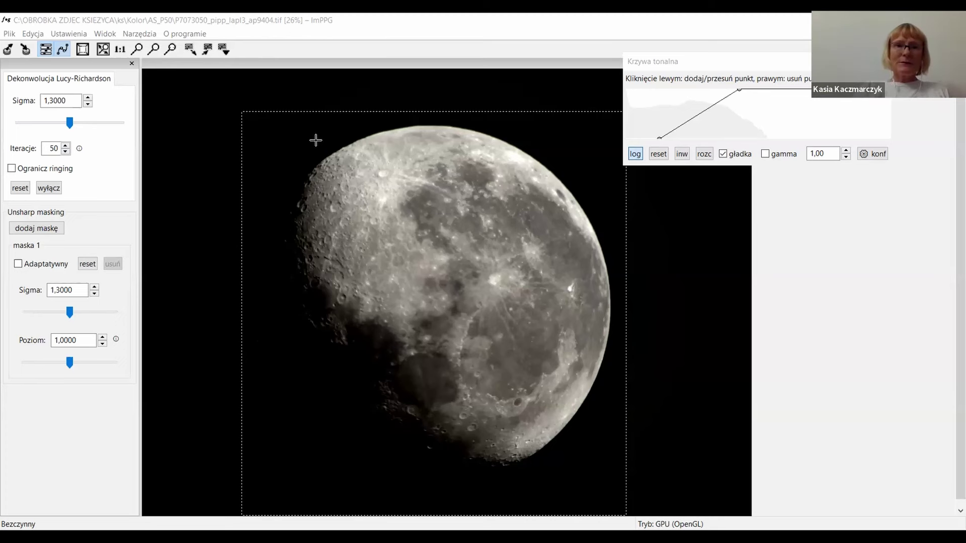
Step: Limit the processing preview to the cratered area at the Moon's upper-left limb and magnify it to 80%
{"action": "left_click_drag", "start_coordinate": [311, 139], "coordinate": [407, 211]}
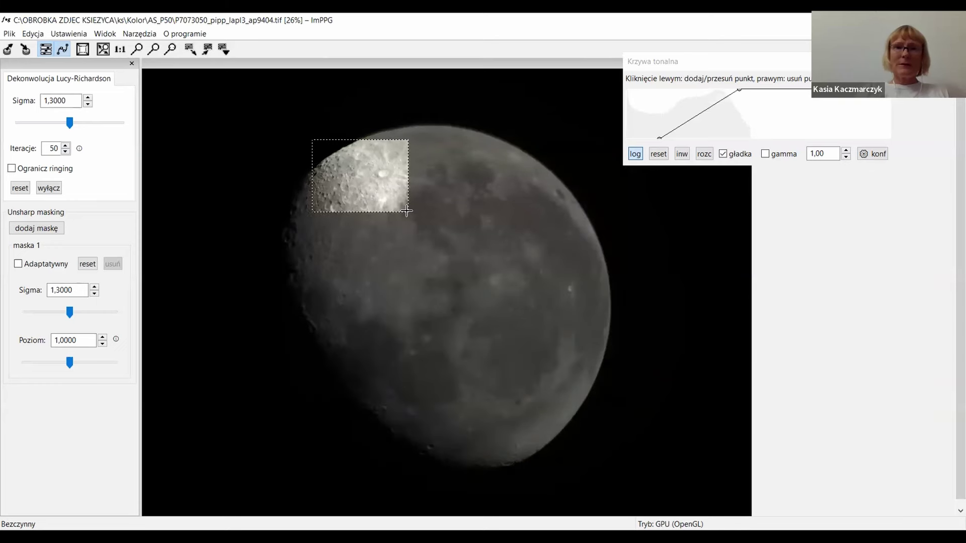
{"action": "left_click", "coordinate": [137, 48]}
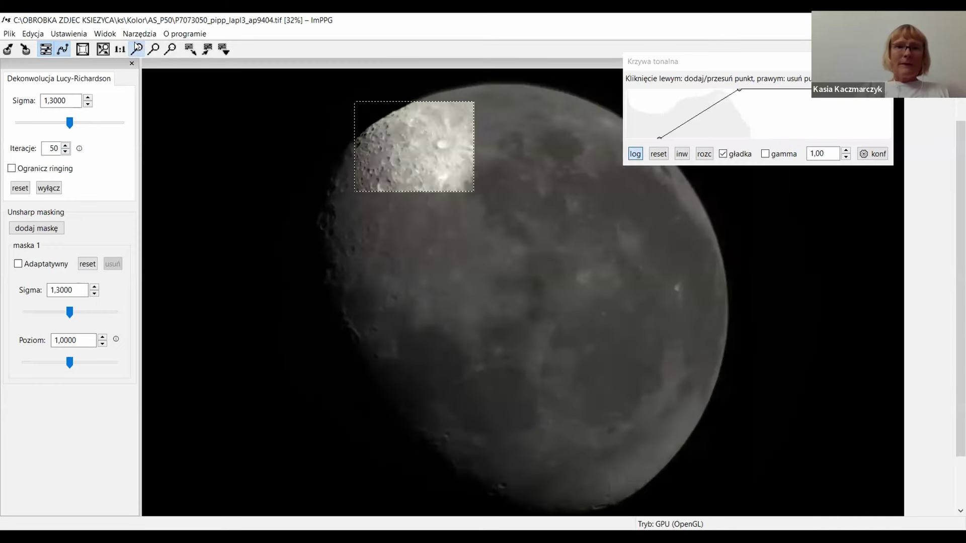
{"action": "left_click", "coordinate": [137, 48]}
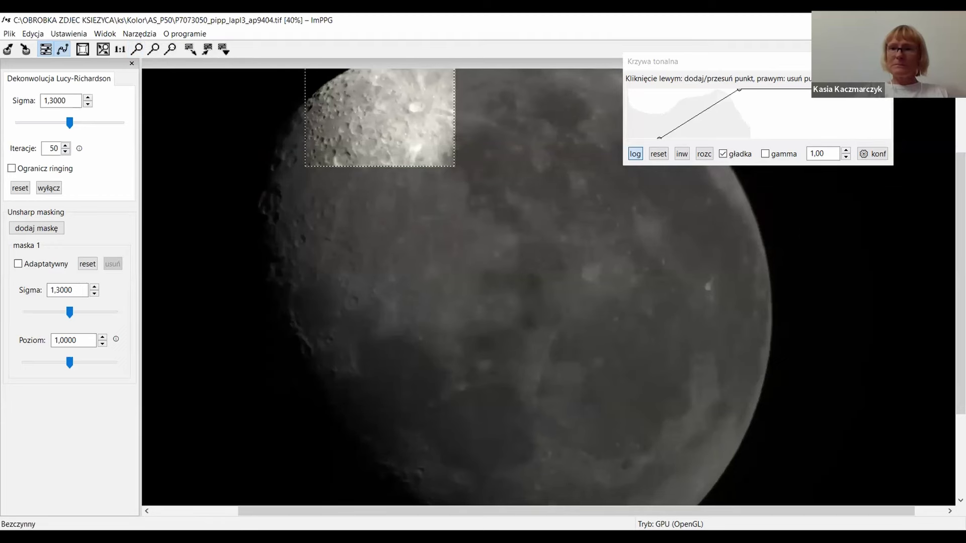
{"action": "scroll", "coordinate": [953, 230], "scroll_direction": "up", "scroll_amount": 3}
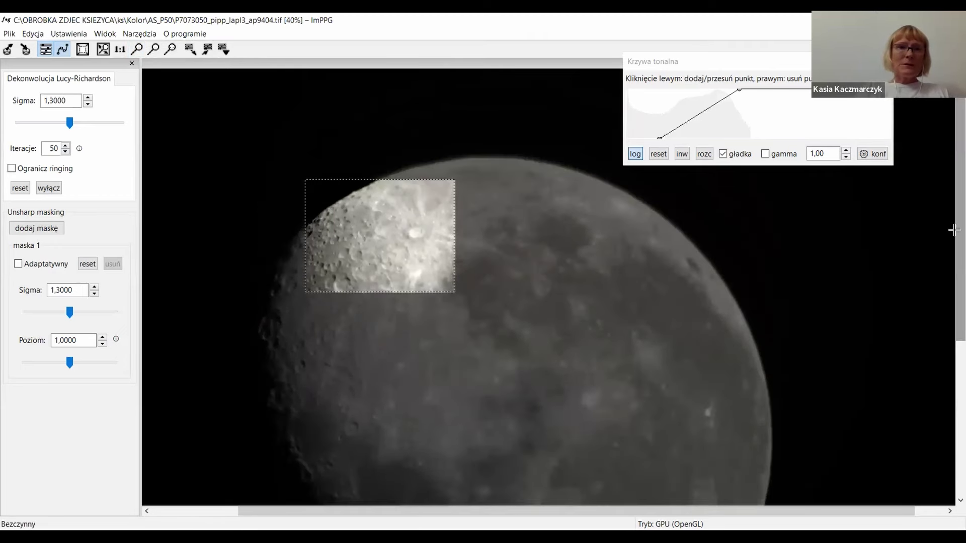
{"action": "left_click", "coordinate": [137, 48]}
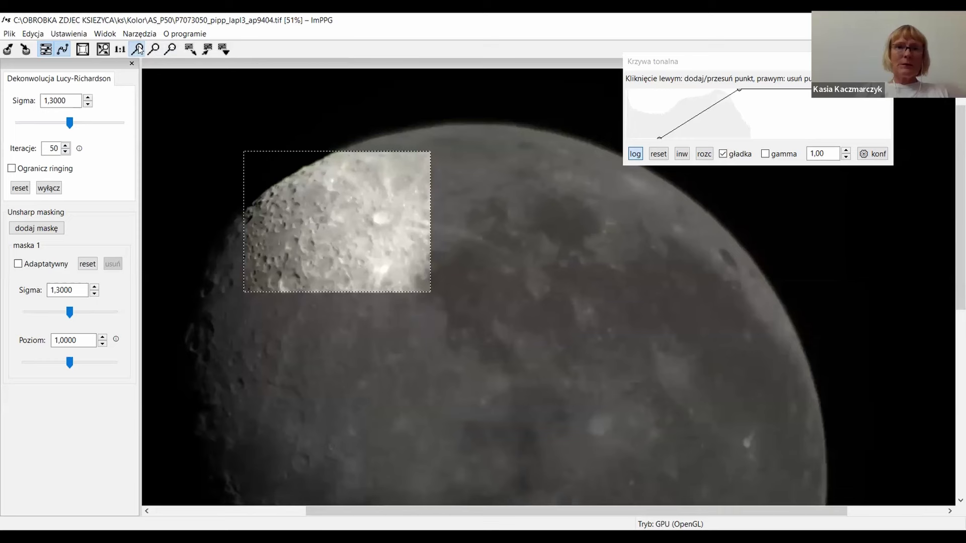
{"action": "left_click", "coordinate": [136, 49]}
{"action": "left_click", "coordinate": [138, 49]}
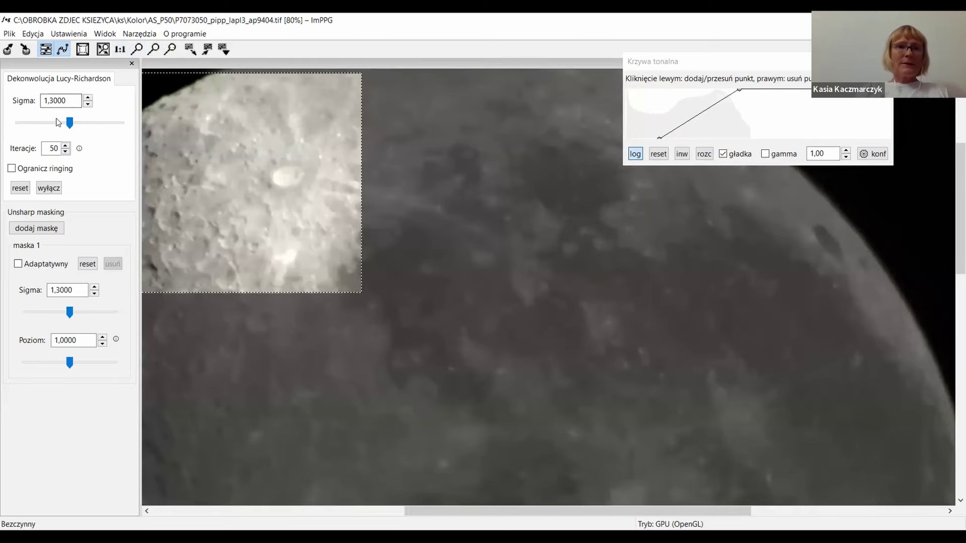
Step: Set the Lucy-Richardson deconvolution sigma to 1.7570 and the unsharp mask sigma to 1.7357
{"action": "left_click_drag", "start_coordinate": [69, 122], "coordinate": [71, 123]}
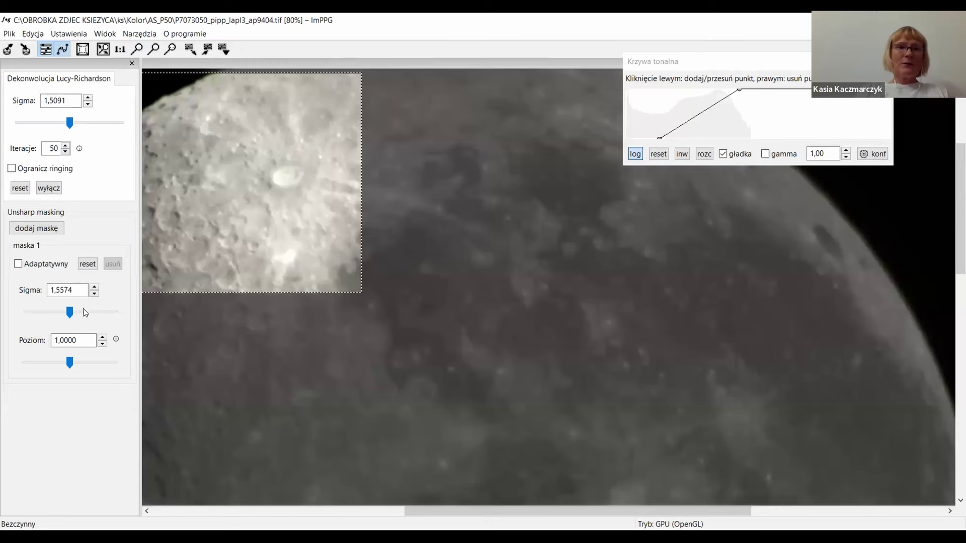
{"action": "left_click_drag", "start_coordinate": [83, 309], "coordinate": [71, 312]}
{"action": "left_click_drag", "start_coordinate": [69, 123], "coordinate": [73, 120]}
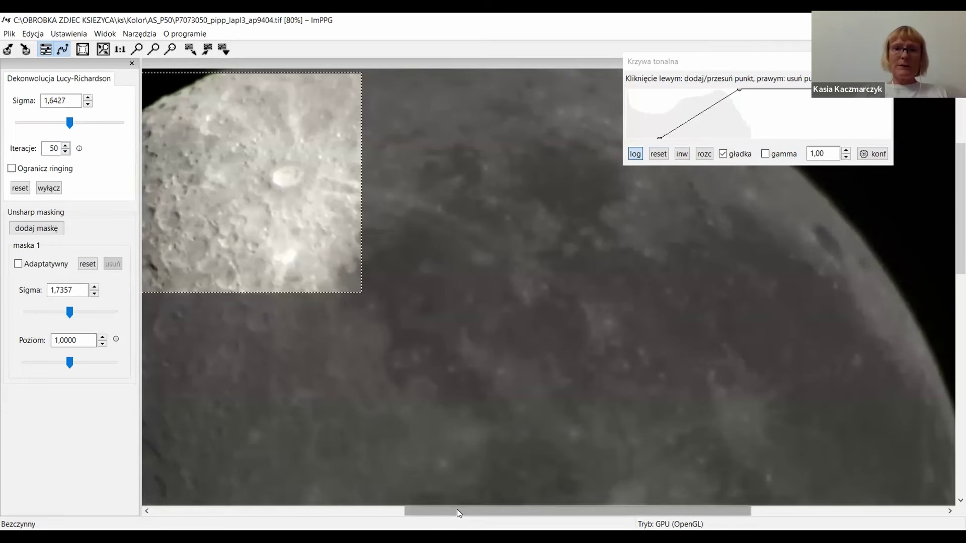
{"action": "left_click_drag", "start_coordinate": [457, 511], "coordinate": [400, 510]}
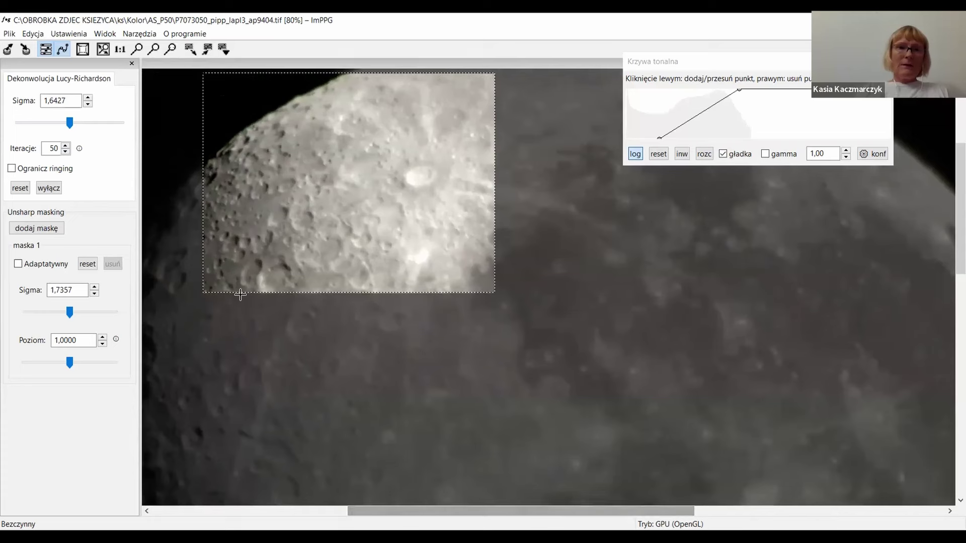
{"action": "left_click_drag", "start_coordinate": [70, 122], "coordinate": [73, 123]}
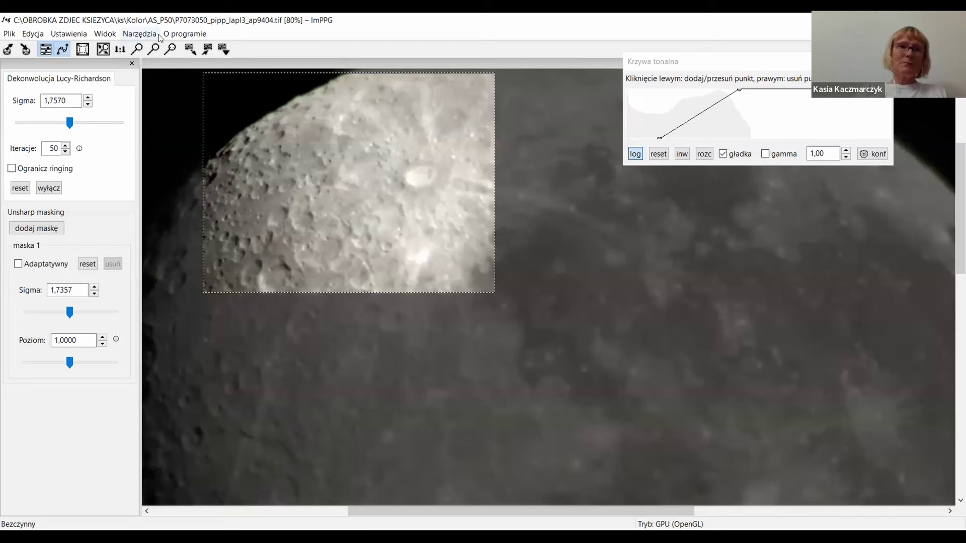
Step: Extend the processed area to the whole Moon and move the tone curve's lower point towards the darker tones
{"action": "left_click", "coordinate": [154, 49]}
{"action": "left_click", "coordinate": [154, 49]}
{"action": "left_click", "coordinate": [154, 49]}
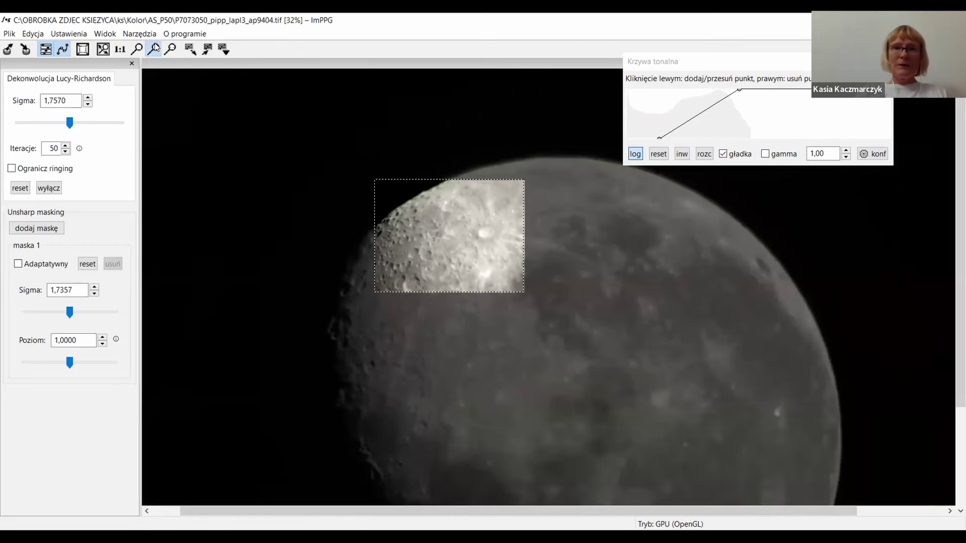
{"action": "left_click", "coordinate": [154, 49]}
{"action": "left_click", "coordinate": [154, 49]}
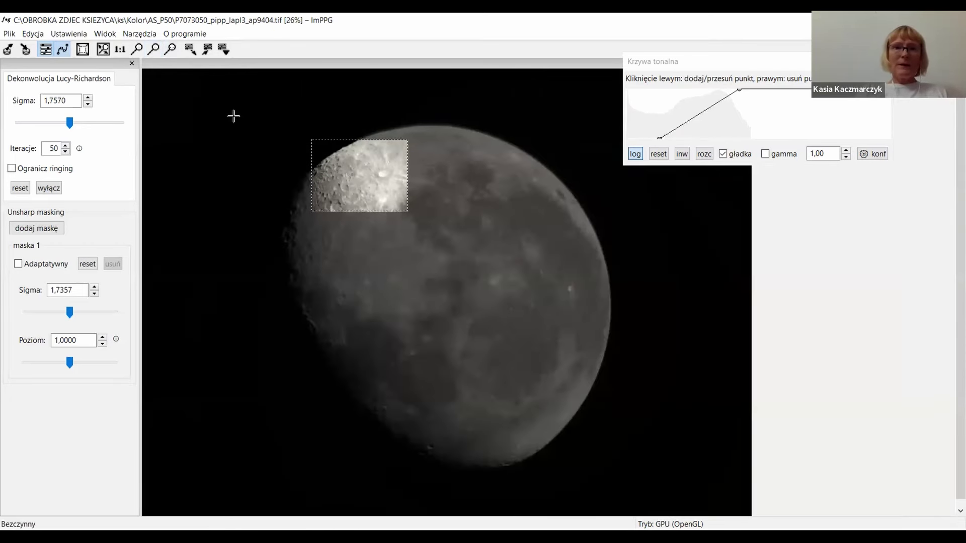
{"action": "left_click_drag", "start_coordinate": [232, 116], "coordinate": [539, 378]}
{"action": "left_click_drag", "start_coordinate": [597, 442], "coordinate": [639, 498]}
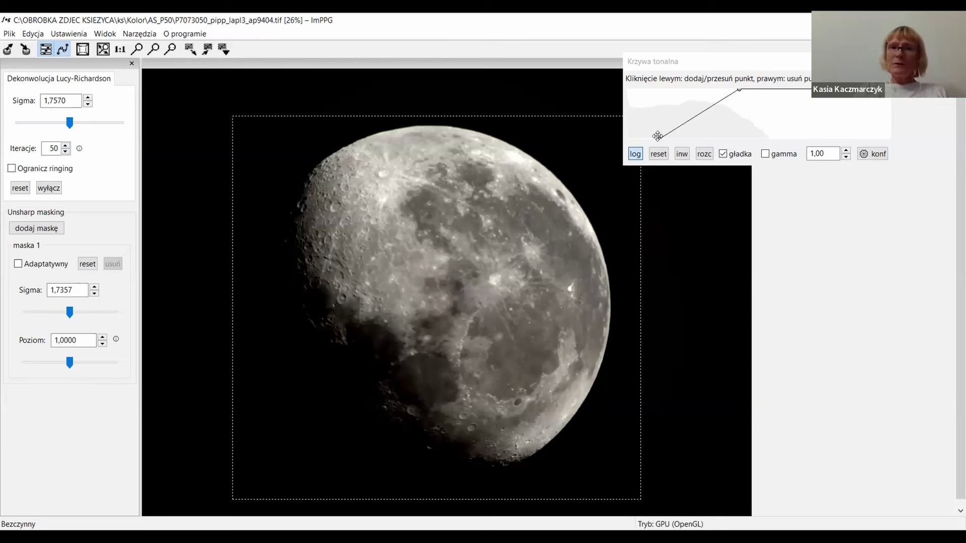
{"action": "left_click_drag", "start_coordinate": [658, 136], "coordinate": [647, 136]}
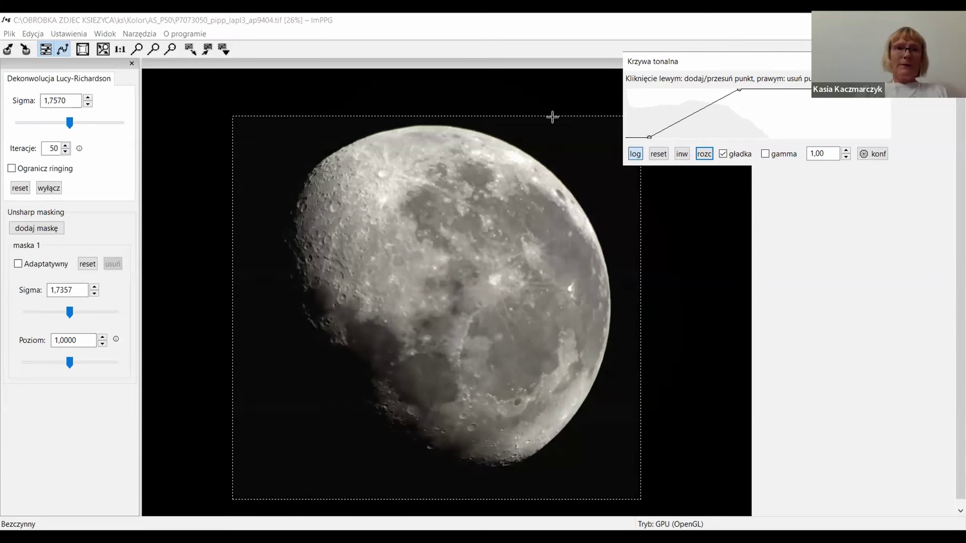
Step: Process the entire image and save it in the ks folder as a 16-bit TIFF named 1Lekcja
{"action": "left_click", "coordinate": [83, 50]}
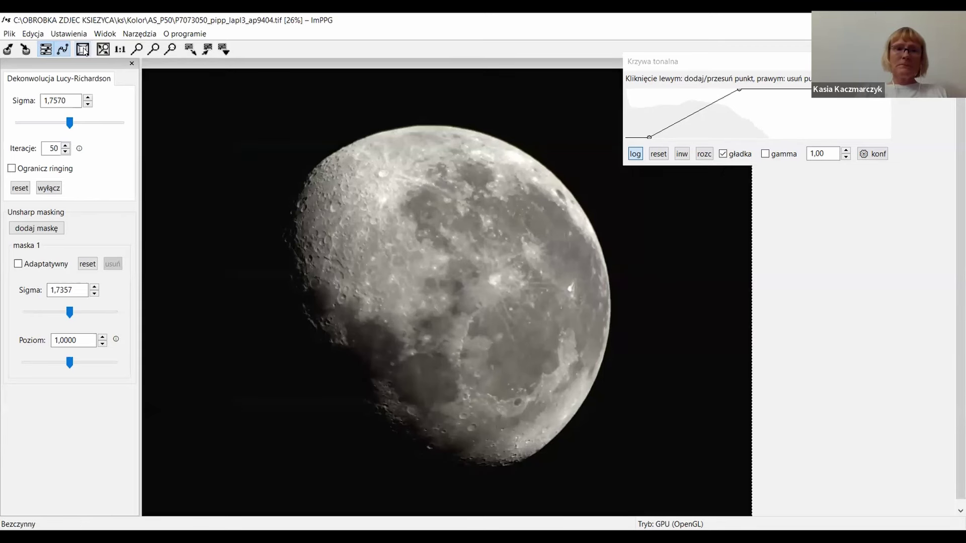
{"action": "left_click", "coordinate": [8, 35]}
{"action": "left_click", "coordinate": [13, 60]}
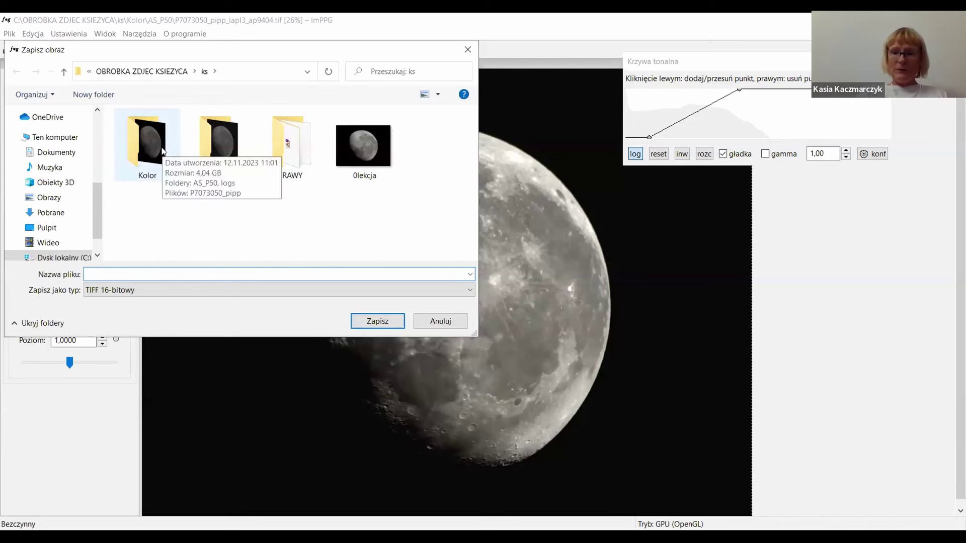
{"action": "type", "text": "1L"}
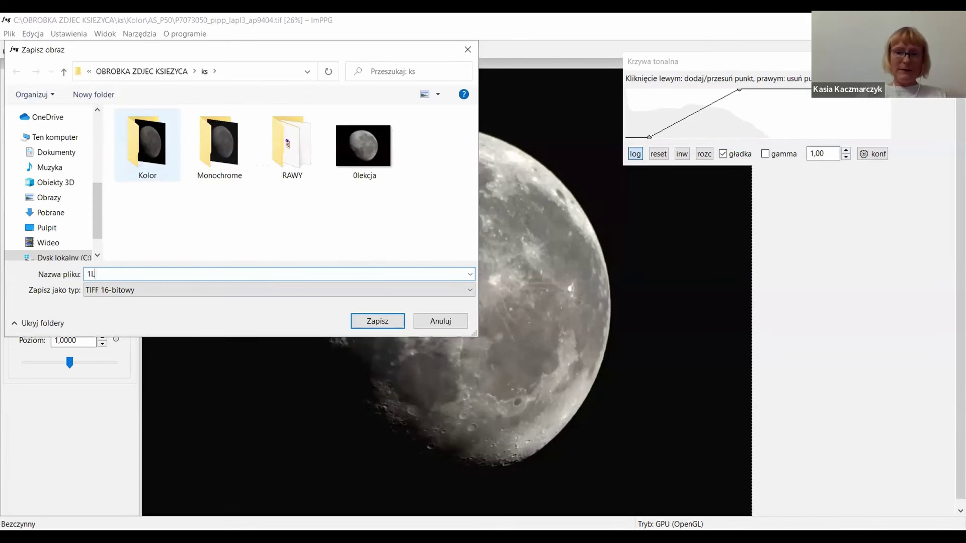
{"action": "type", "text": "ekcja"}
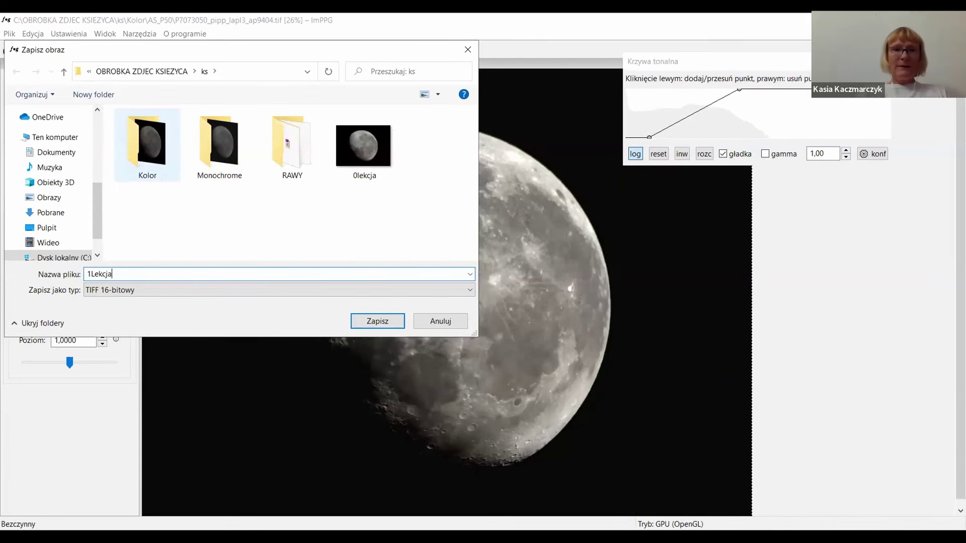
{"action": "left_click", "coordinate": [366, 328]}
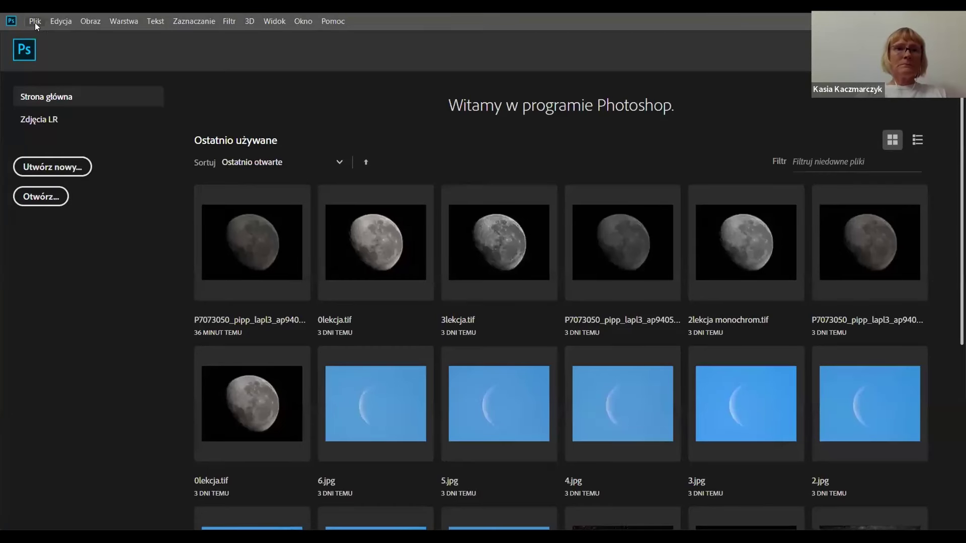
Step: In Photoshop, open the 2lekcja monochrom image from the OBROBKA ZDJEC KSIEZYCA folder on drive C
{"action": "left_click", "coordinate": [35, 23]}
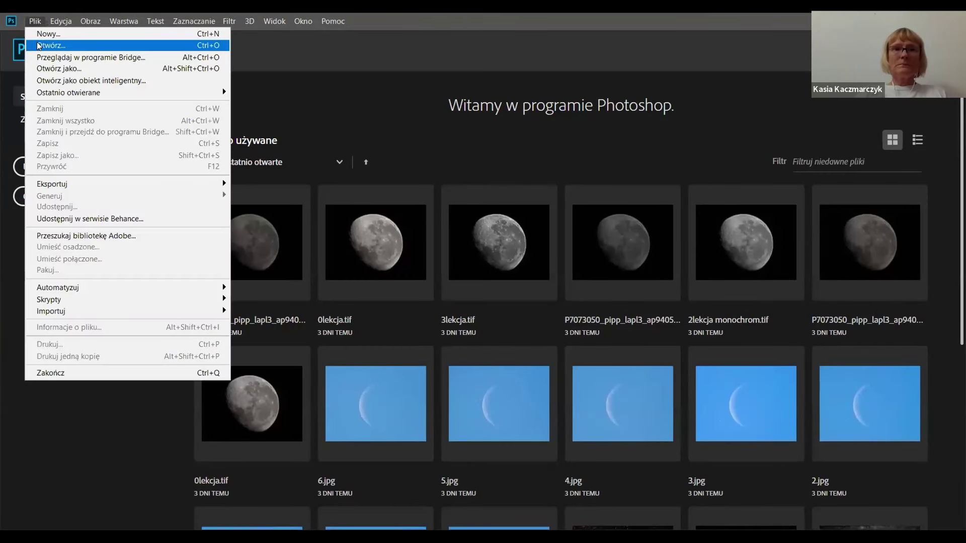
{"action": "left_click", "coordinate": [39, 45]}
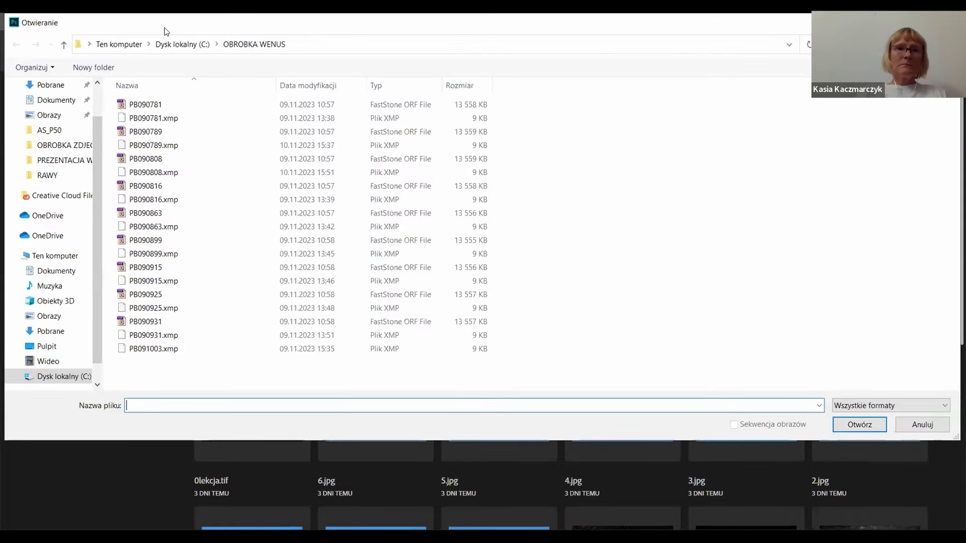
{"action": "left_click", "coordinate": [175, 45]}
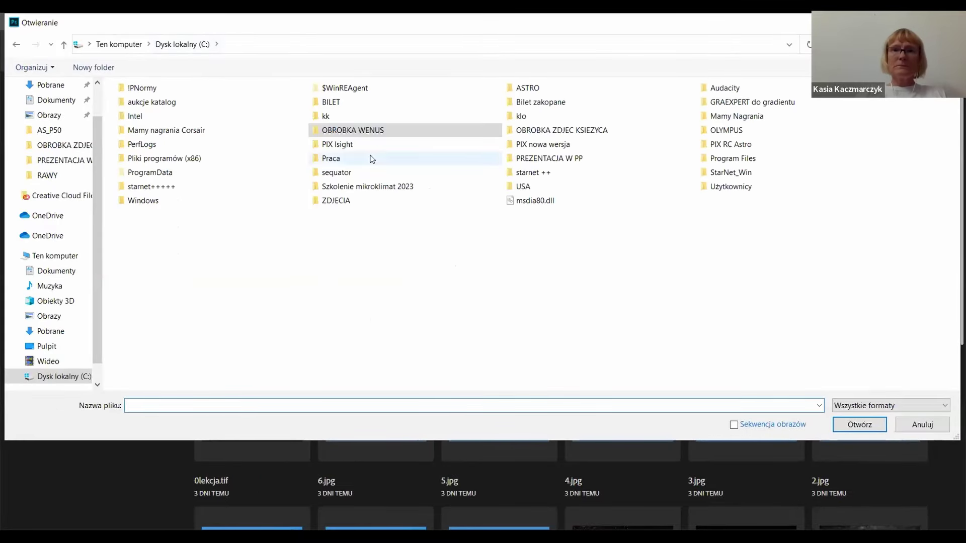
{"action": "double_click", "coordinate": [537, 131]}
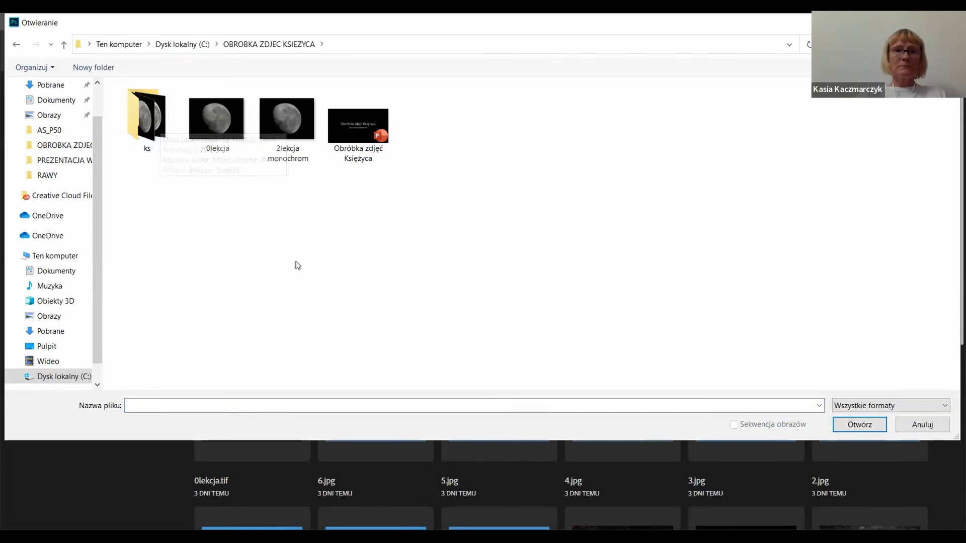
{"action": "double_click", "coordinate": [283, 123]}
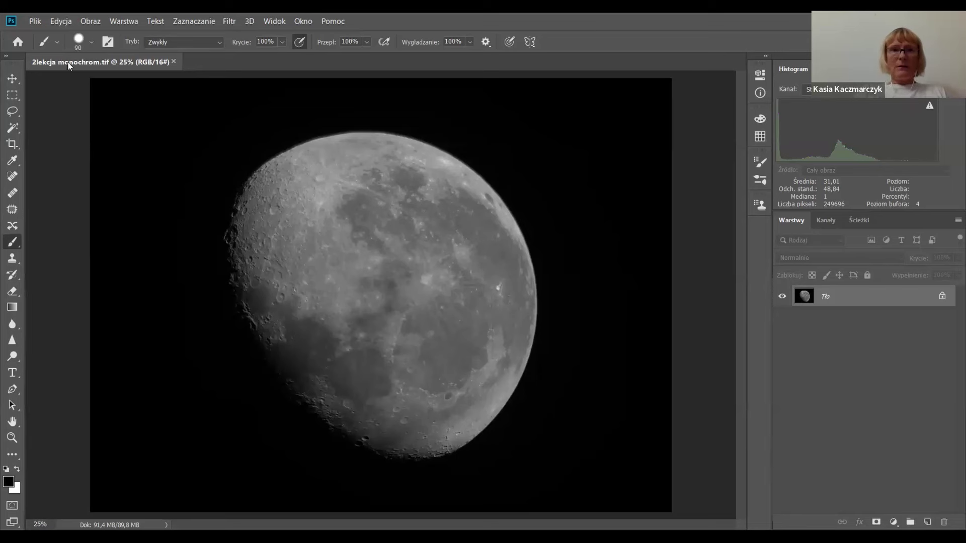
Step: Duplicate the Tło background layer within the same document, keeping the suggested layer name
{"action": "right_click", "coordinate": [855, 299]}
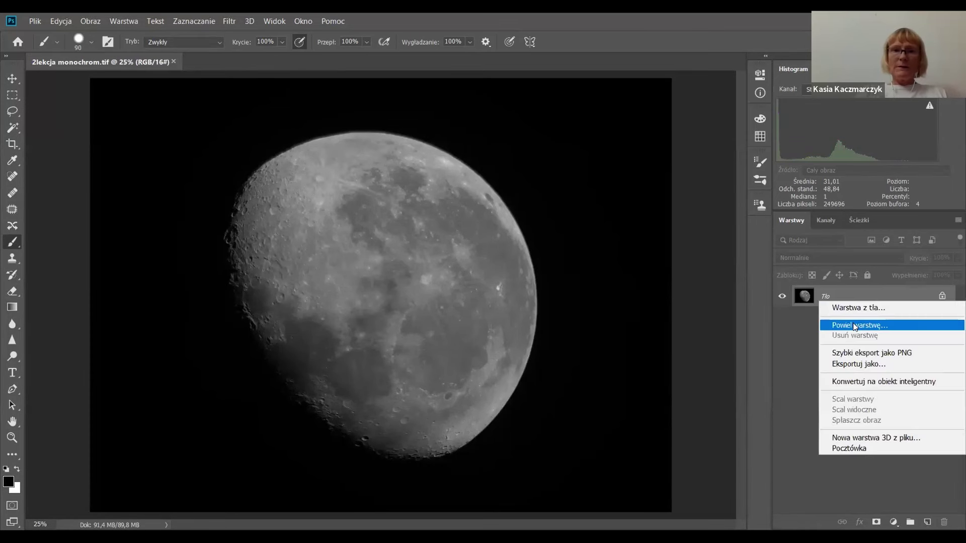
{"action": "left_click", "coordinate": [853, 325]}
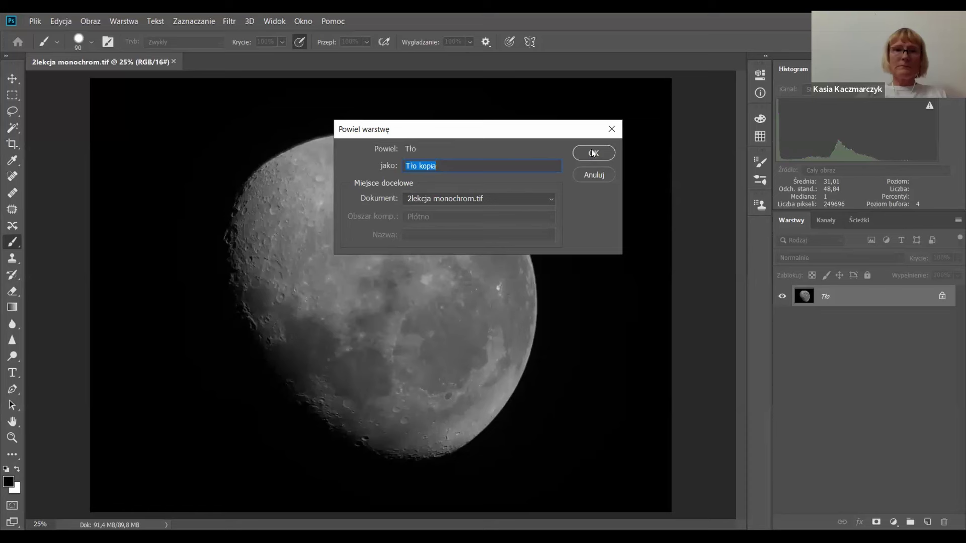
{"action": "left_click", "coordinate": [593, 154]}
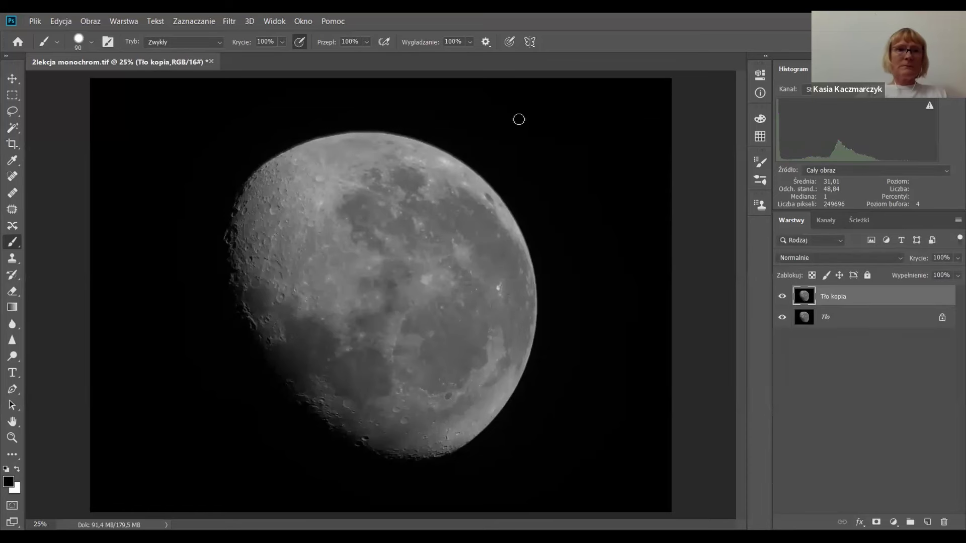
Step: Apply the automatic tone correction (Auto-tony) to the Tło kopia layer of the monochrome Moon image
{"action": "left_click", "coordinate": [88, 21]}
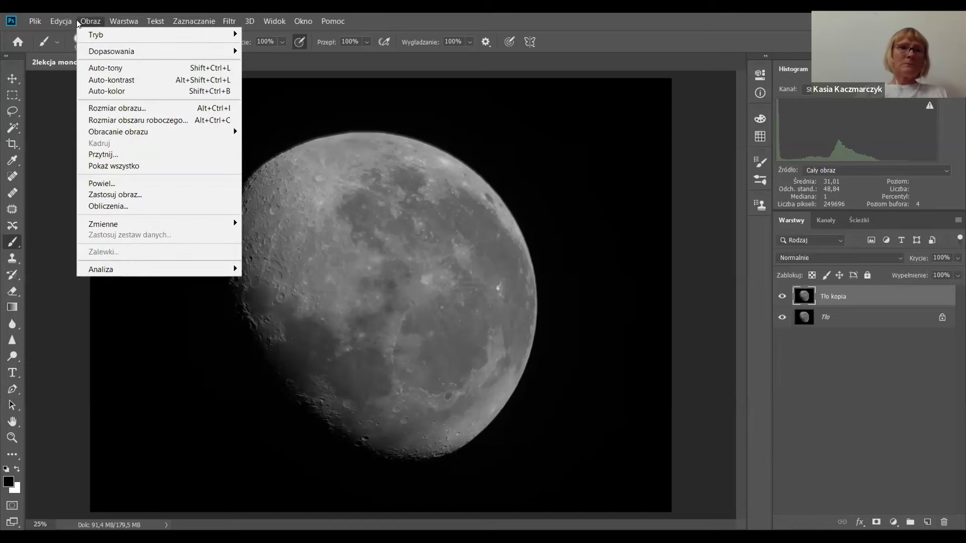
{"action": "left_click", "coordinate": [68, 21]}
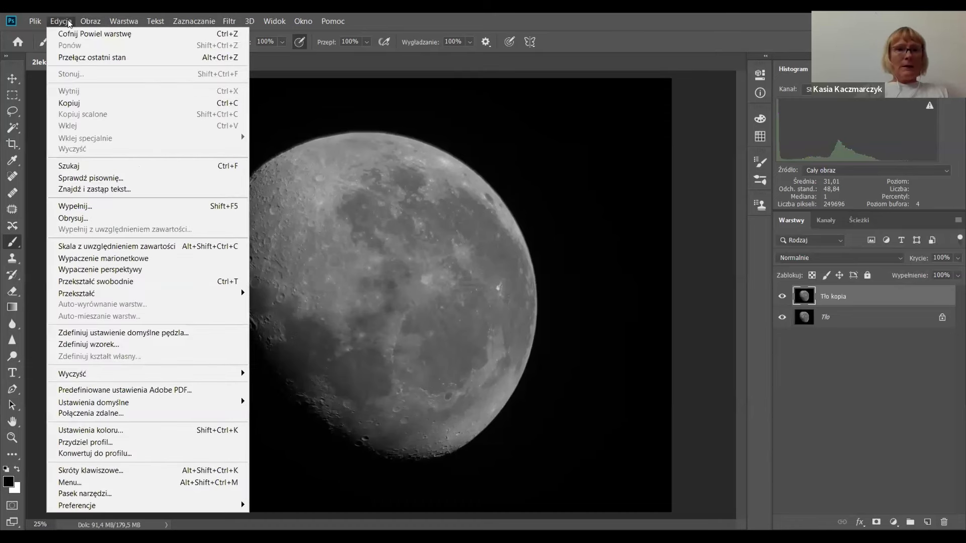
{"action": "left_click", "coordinate": [86, 21]}
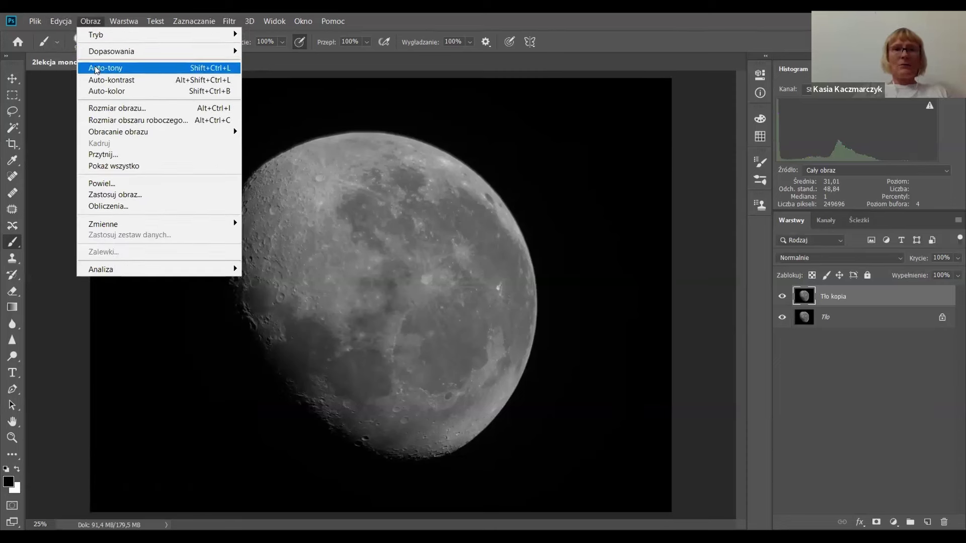
{"action": "left_click", "coordinate": [96, 69]}
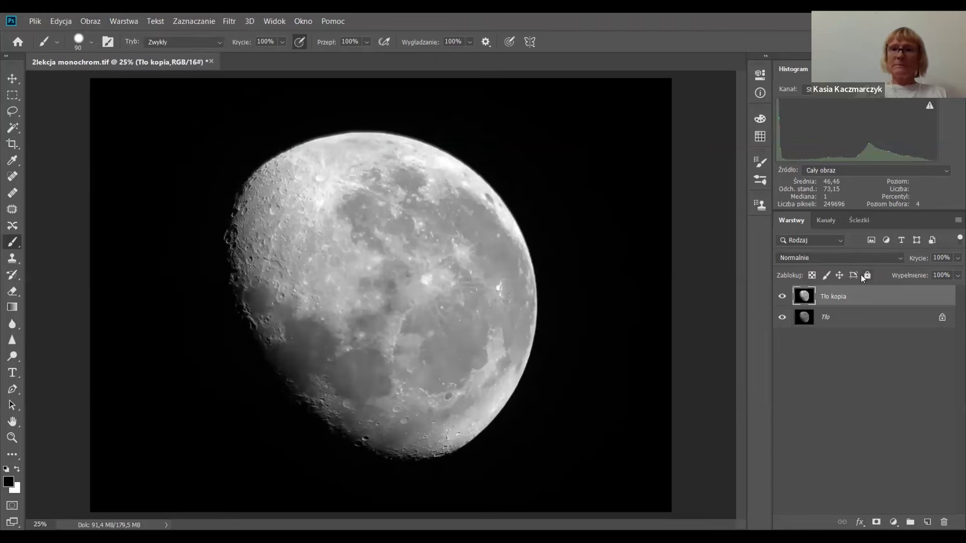
Step: Set the Tło kopia layer's blend mode to Jasność and toggle the layer's visibility to compare the image with and without it
{"action": "left_click", "coordinate": [855, 259]}
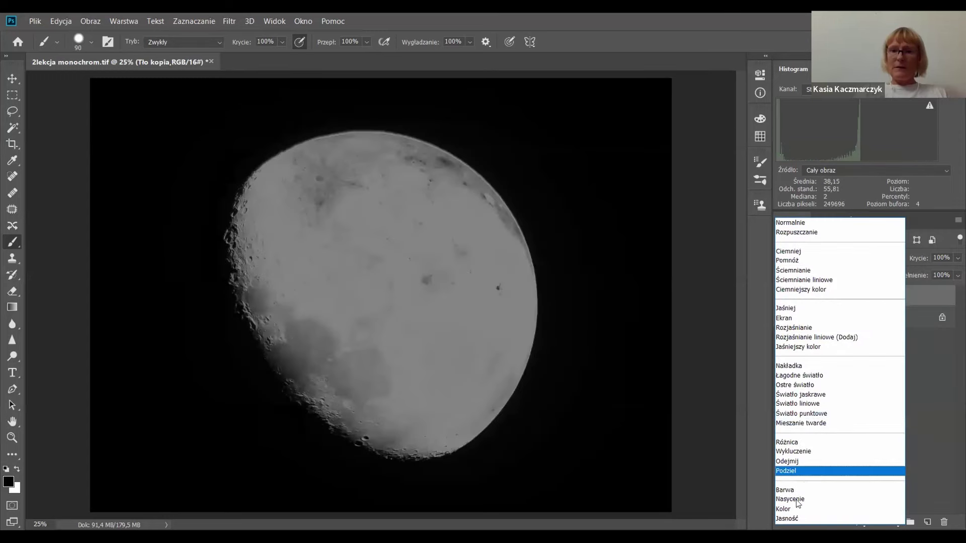
{"action": "key", "text": "Return"}
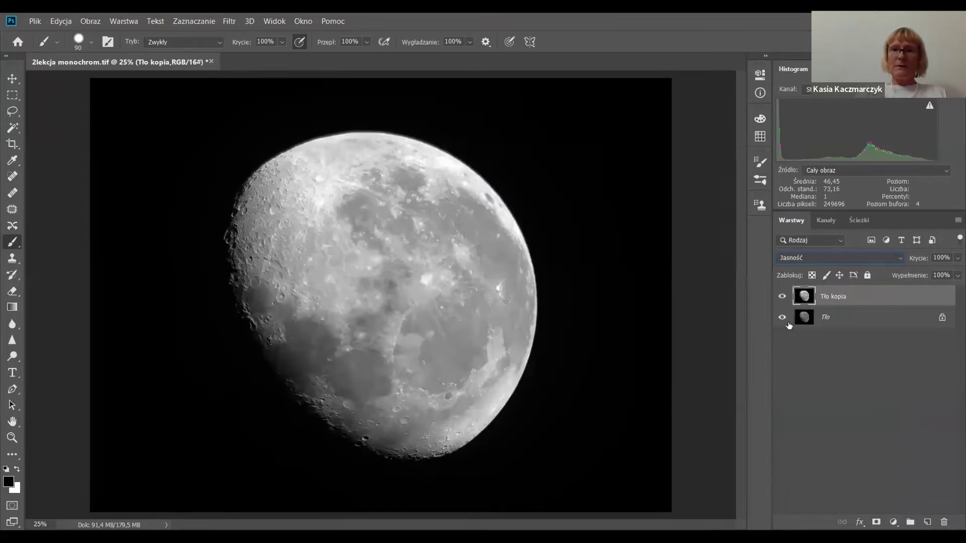
{"action": "left_click", "coordinate": [782, 297]}
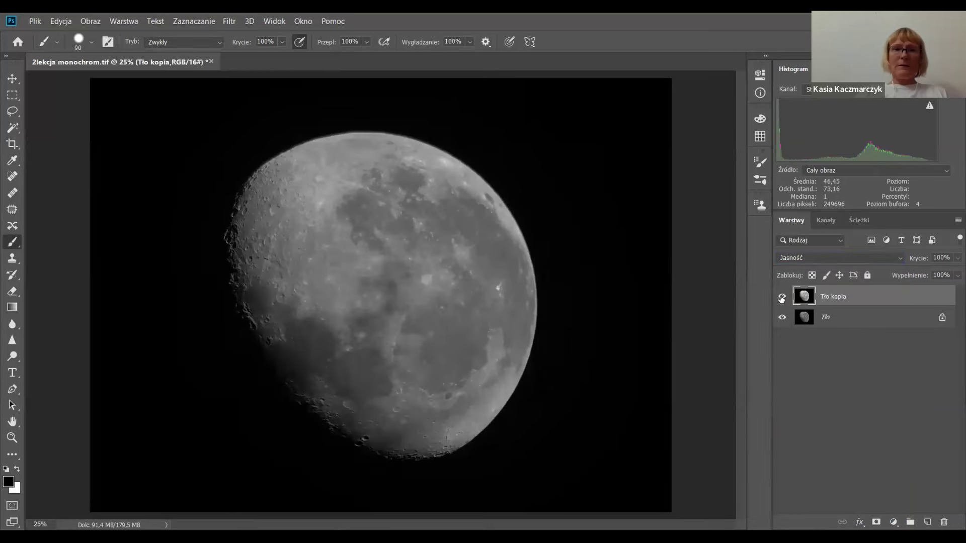
{"action": "left_click", "coordinate": [781, 297]}
{"action": "left_click", "coordinate": [782, 296]}
{"action": "left_click", "coordinate": [782, 297]}
{"action": "left_click", "coordinate": [782, 297]}
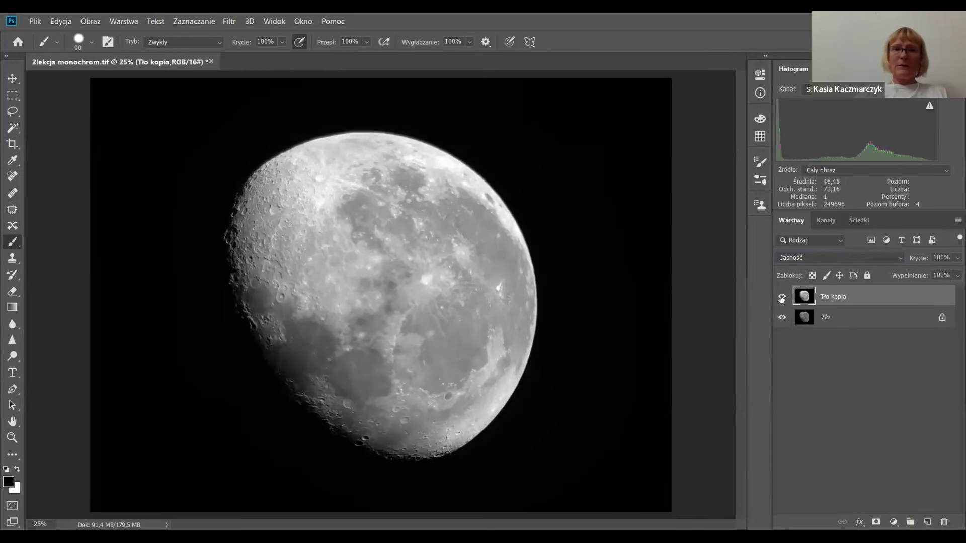
Step: Flatten the monochrome image and duplicate its Tło layer in the same document, keeping the suggested name Tło kopia
{"action": "right_click", "coordinate": [843, 295]}
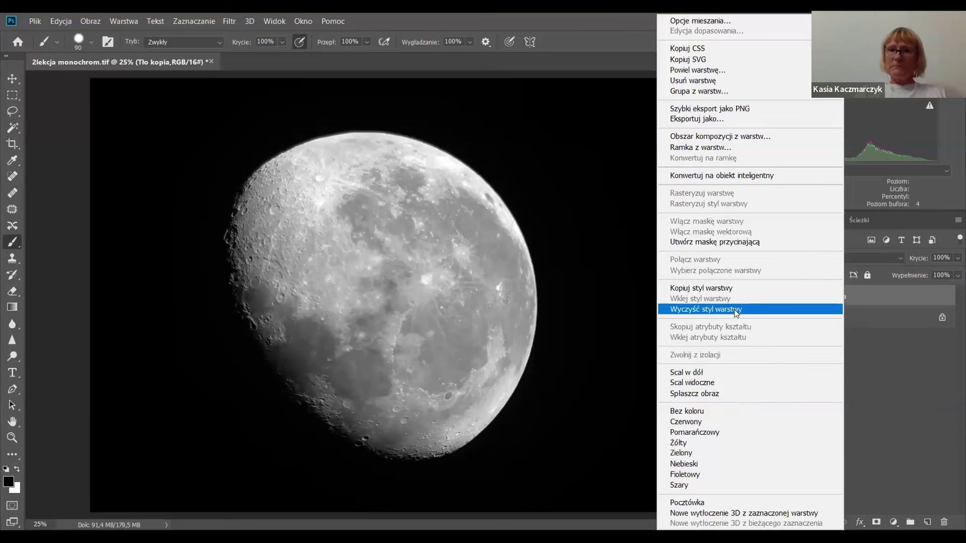
{"action": "left_click", "coordinate": [711, 391]}
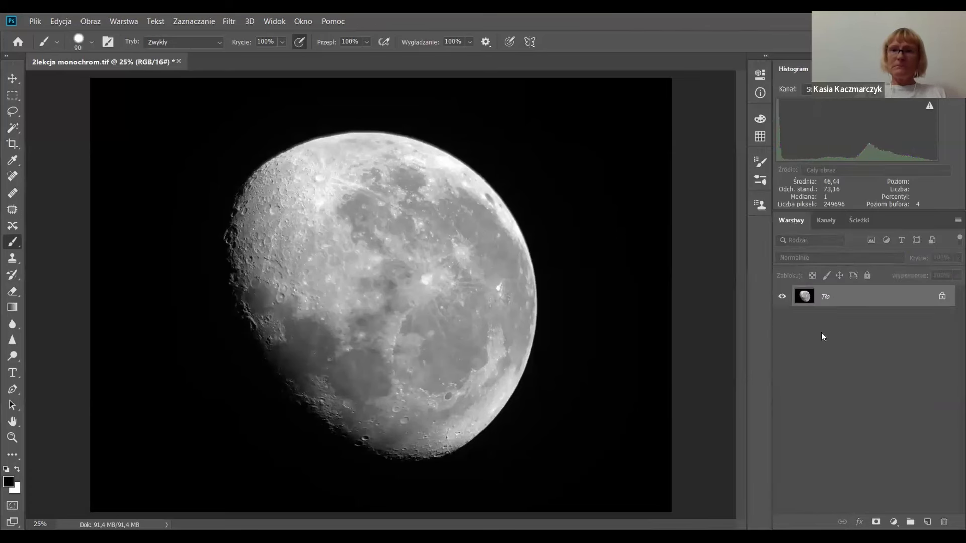
{"action": "right_click", "coordinate": [855, 301]}
{"action": "left_click", "coordinate": [846, 321]}
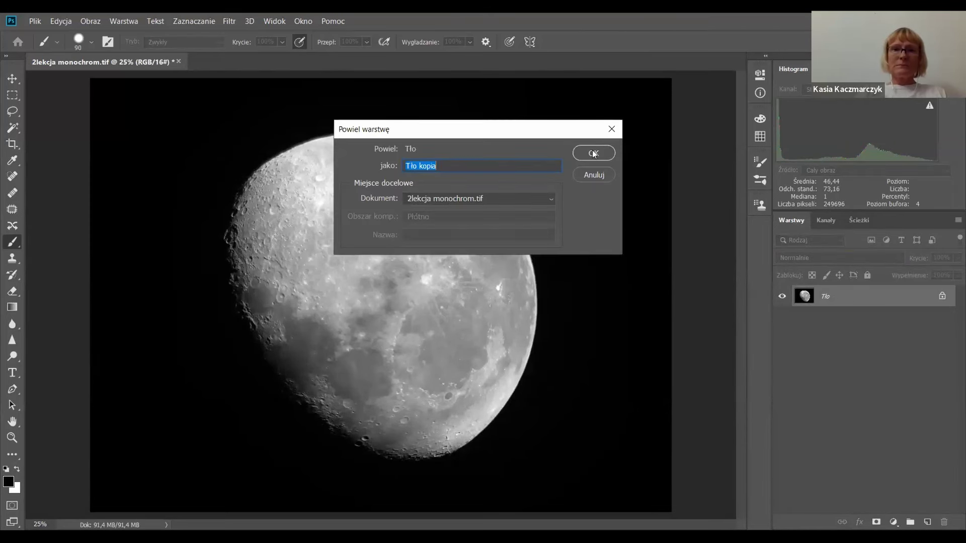
{"action": "left_click", "coordinate": [594, 153]}
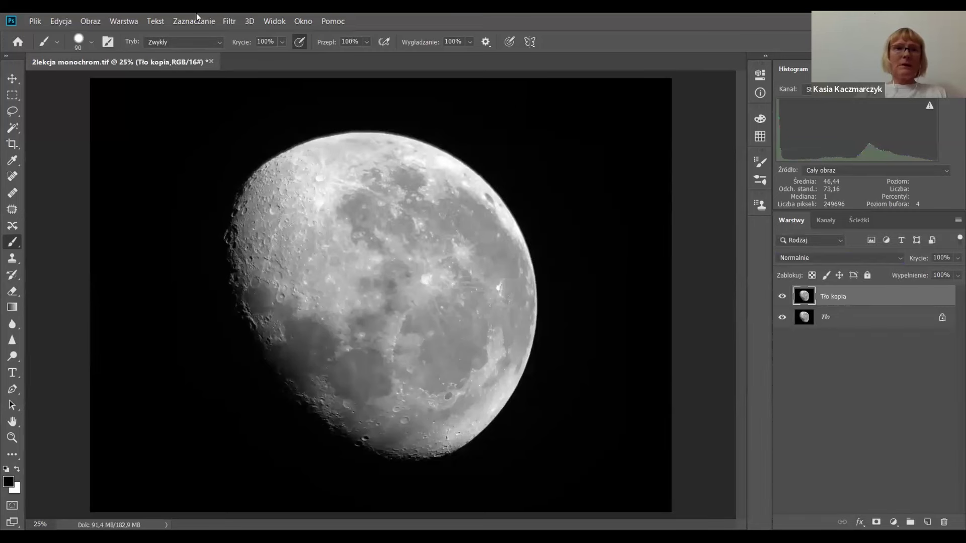
Step: Apply Auto-kolor to the monochrome image's layer copy and raise its saturation (Nasycenie) to +47
{"action": "left_click", "coordinate": [94, 22]}
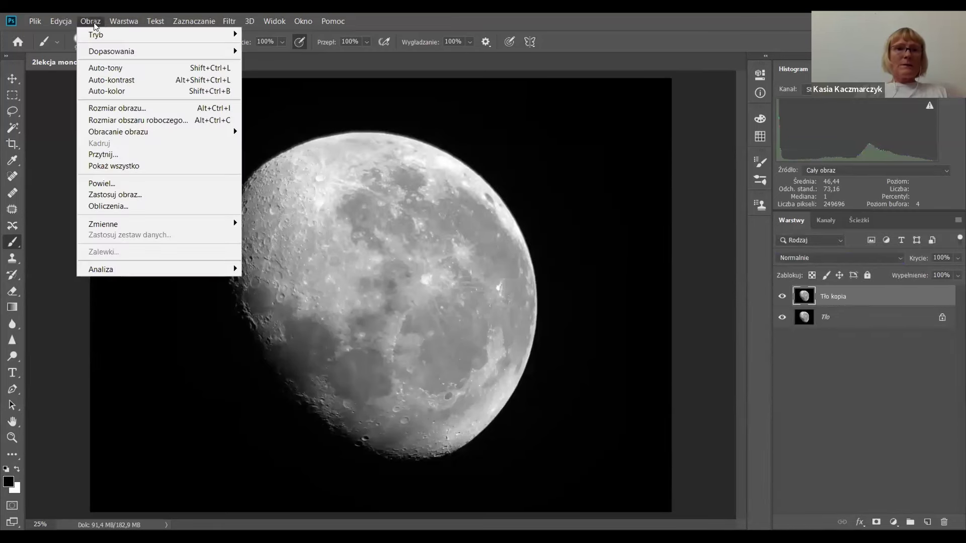
{"action": "left_click", "coordinate": [95, 92]}
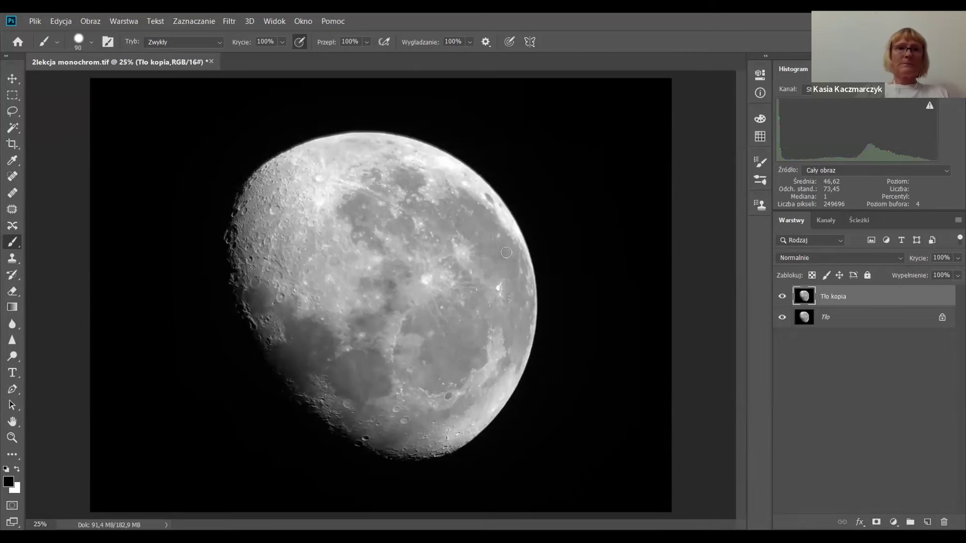
{"action": "left_click", "coordinate": [92, 20]}
{"action": "mouse_move", "coordinate": [94, 52]}
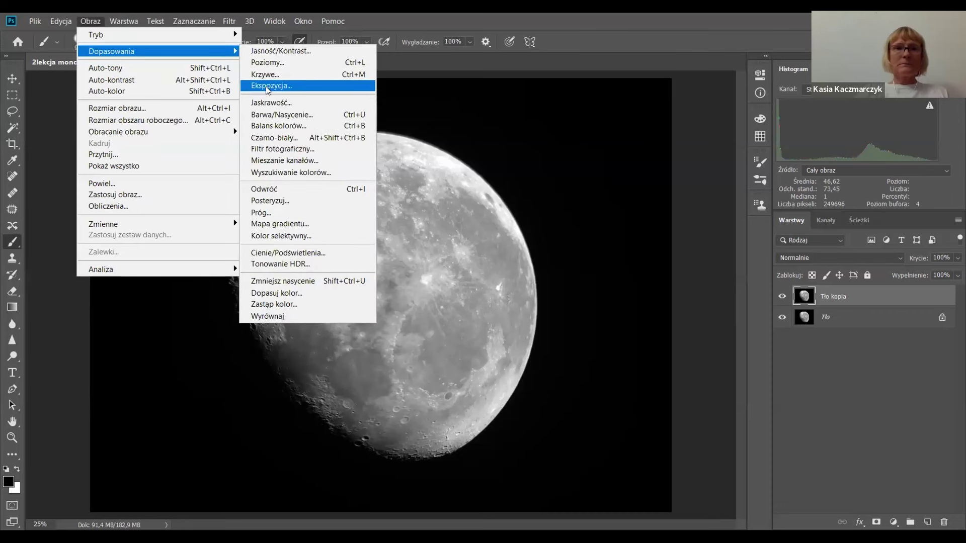
{"action": "left_click", "coordinate": [270, 115]}
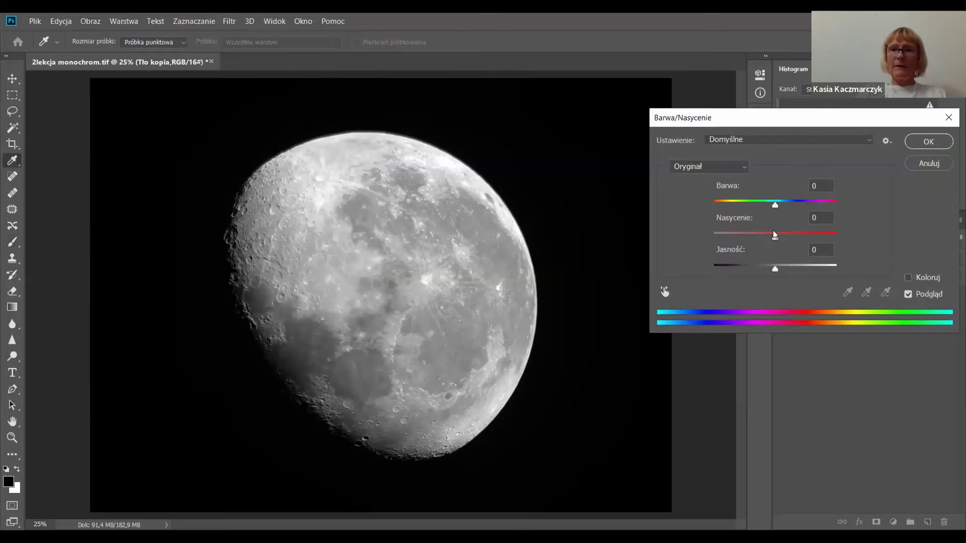
{"action": "left_click_drag", "start_coordinate": [774, 233], "coordinate": [804, 240]}
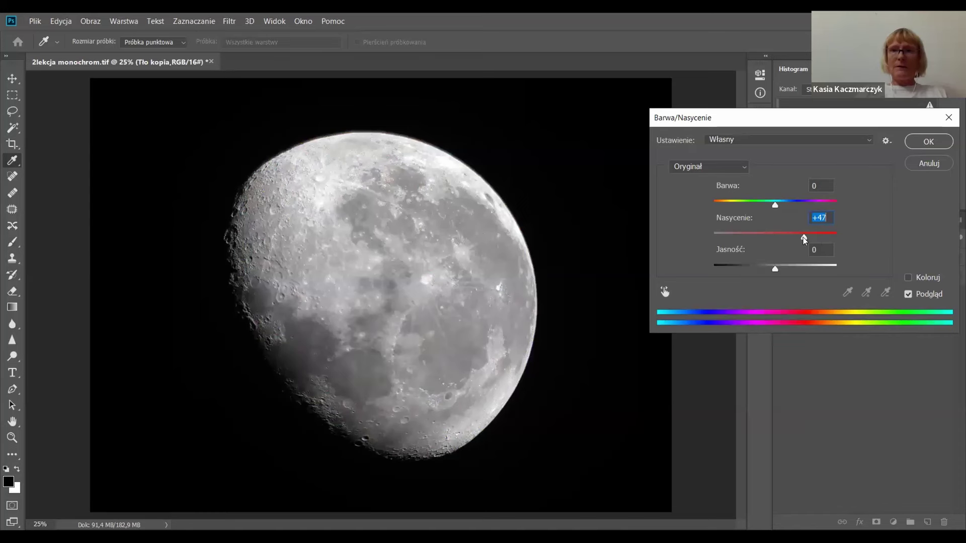
{"action": "left_click", "coordinate": [929, 142]}
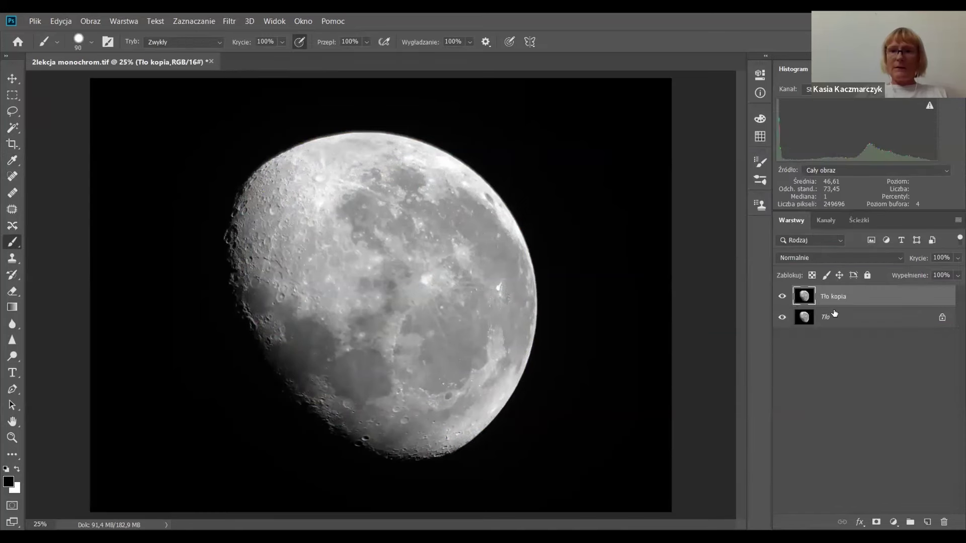
Step: Check the monochrome layer copy by toggling its visibility and set its blend mode to Kolor
{"action": "left_click", "coordinate": [781, 298]}
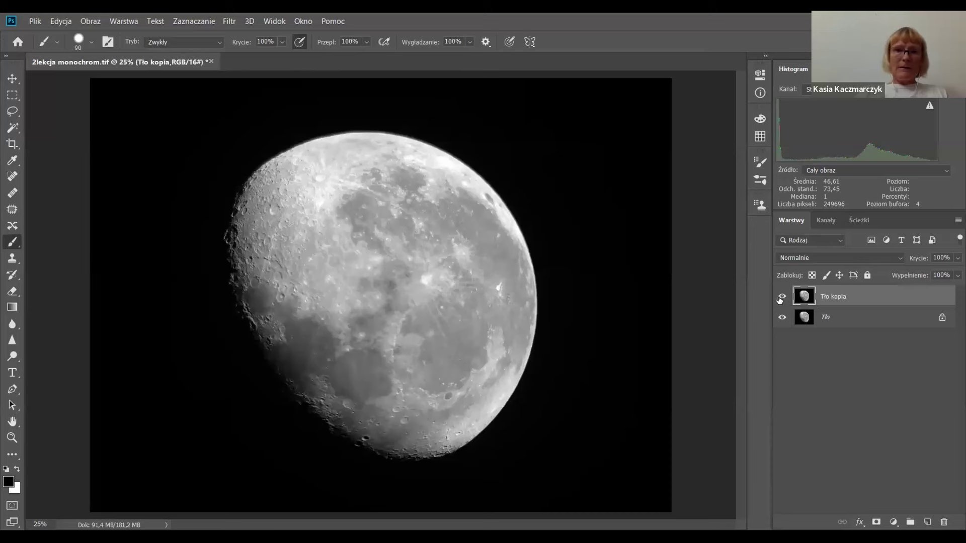
{"action": "left_click", "coordinate": [840, 258]}
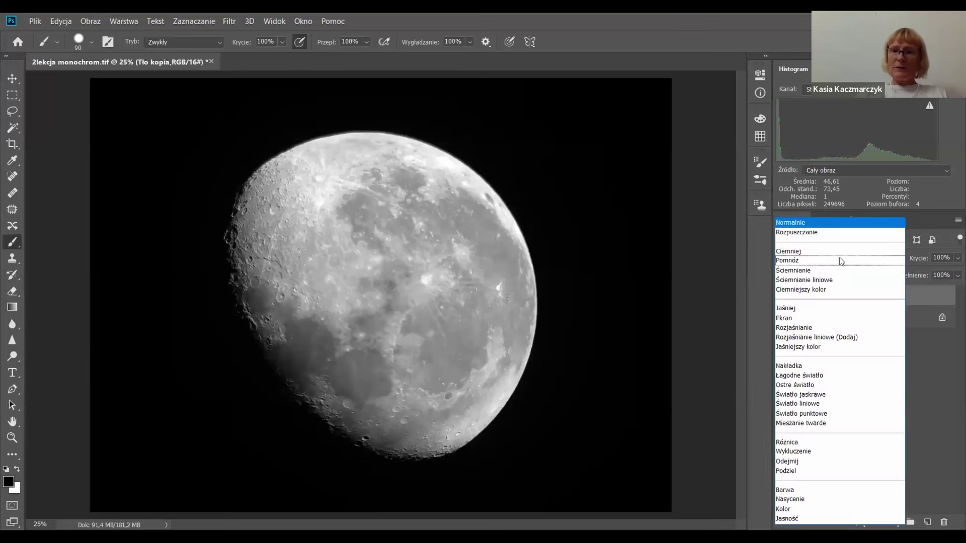
{"action": "left_click", "coordinate": [783, 509]}
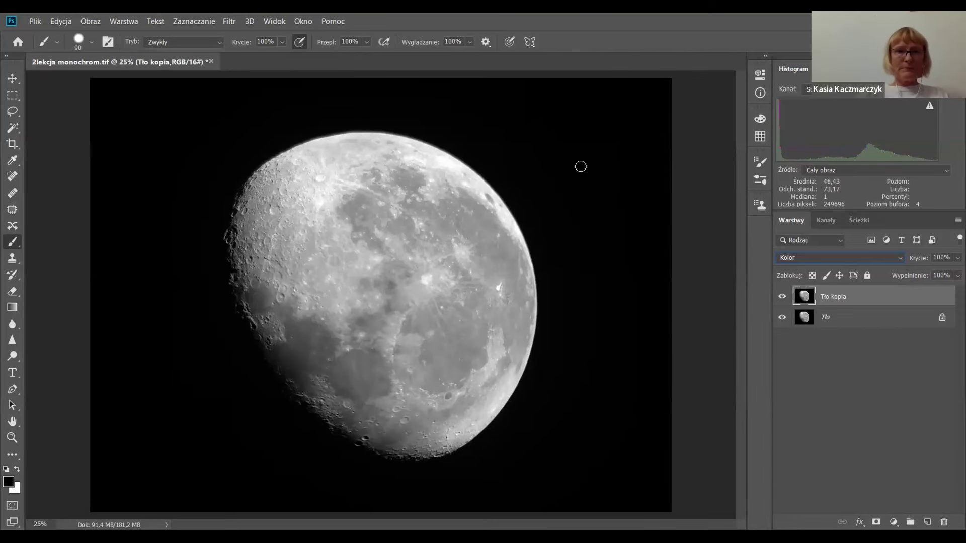
Step: Open the 0lekcja image from the OBROBKA ZDJEC KSIEZYCA folder on drive C
{"action": "left_click", "coordinate": [34, 21]}
{"action": "left_click", "coordinate": [48, 46]}
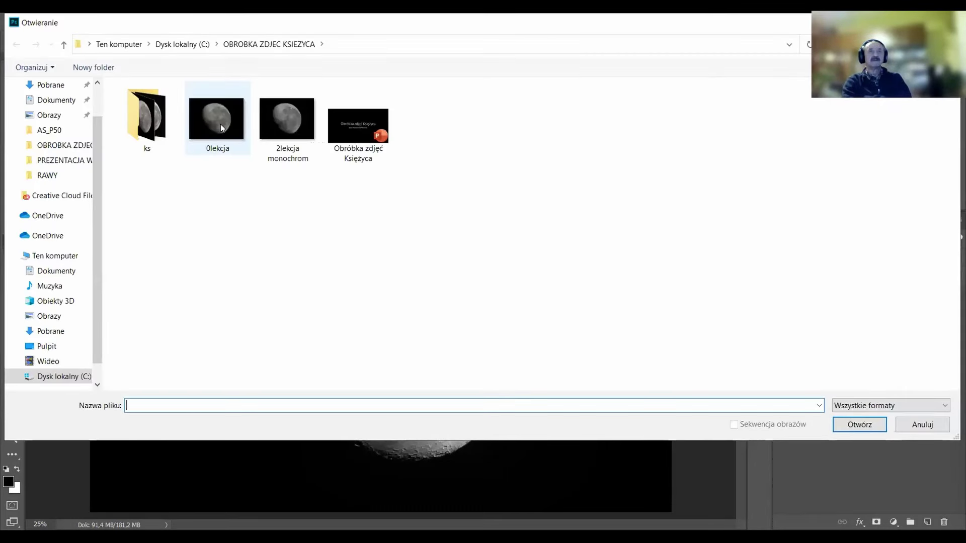
{"action": "double_click", "coordinate": [220, 124]}
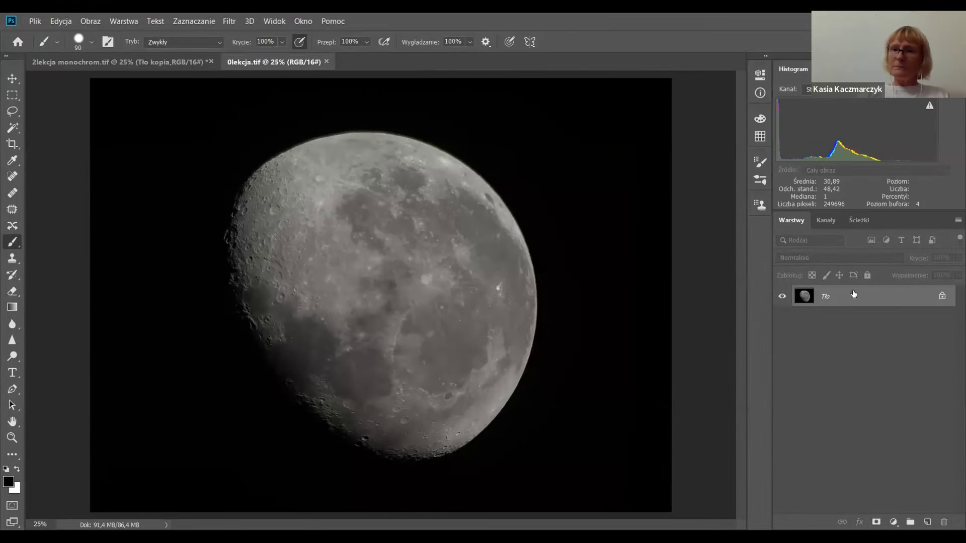
Step: Duplicate the Tło layer of 0lekcja.tif as Tło kopia and apply Auto-tony to the copy
{"action": "right_click", "coordinate": [853, 293]}
{"action": "left_click", "coordinate": [851, 319]}
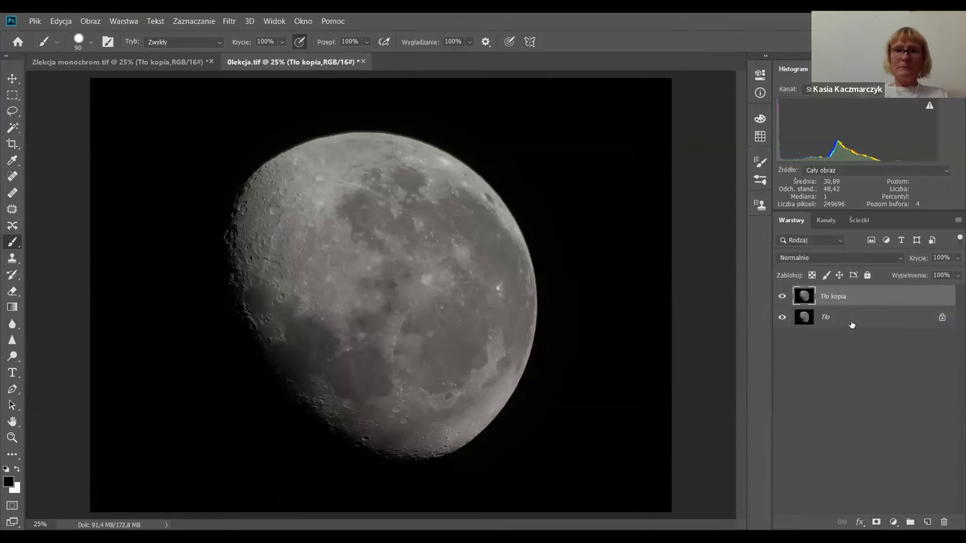
{"action": "key", "text": "ctrl+shift+l"}
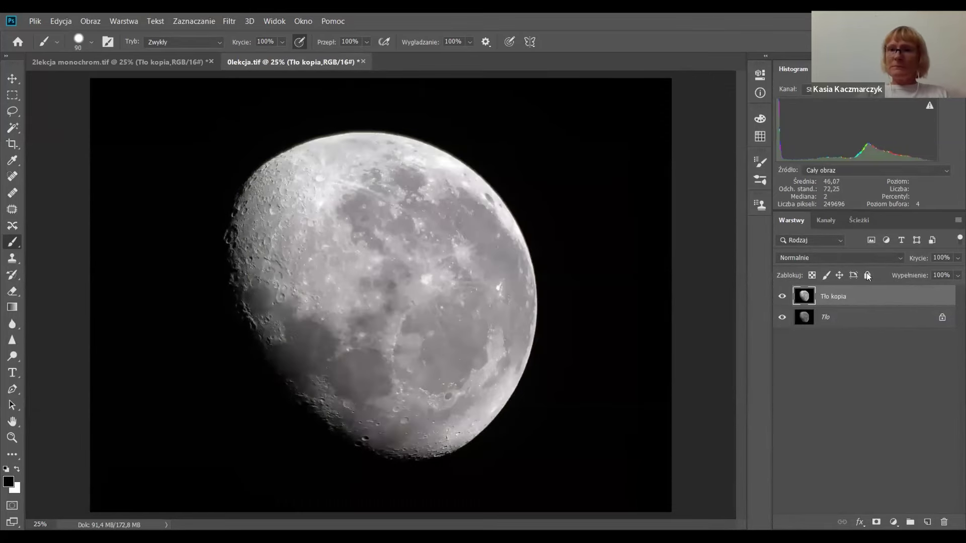
Step: Set the blend mode of the Tło kopia layer in 0lekcja.tif to Jasność and flatten the image
{"action": "left_click", "coordinate": [844, 257]}
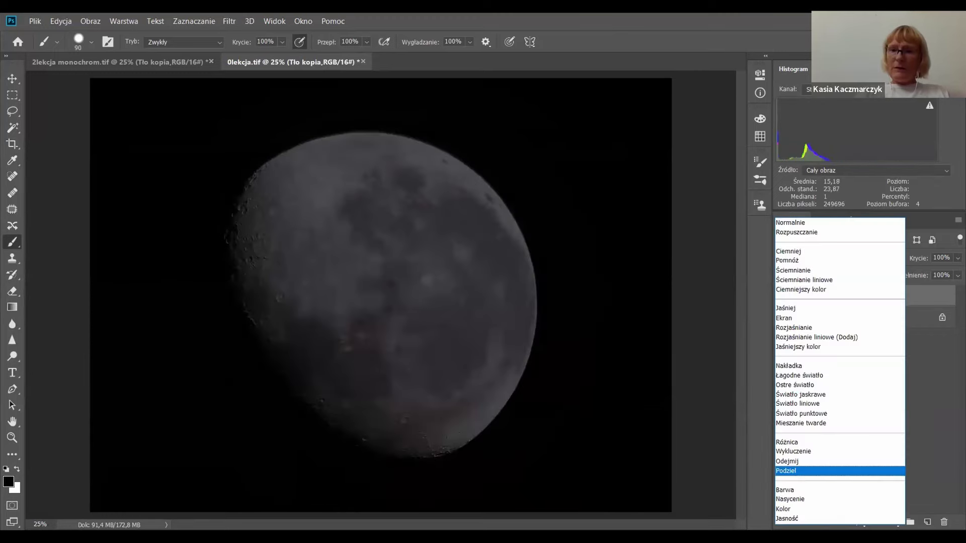
{"action": "key", "text": "Escape"}
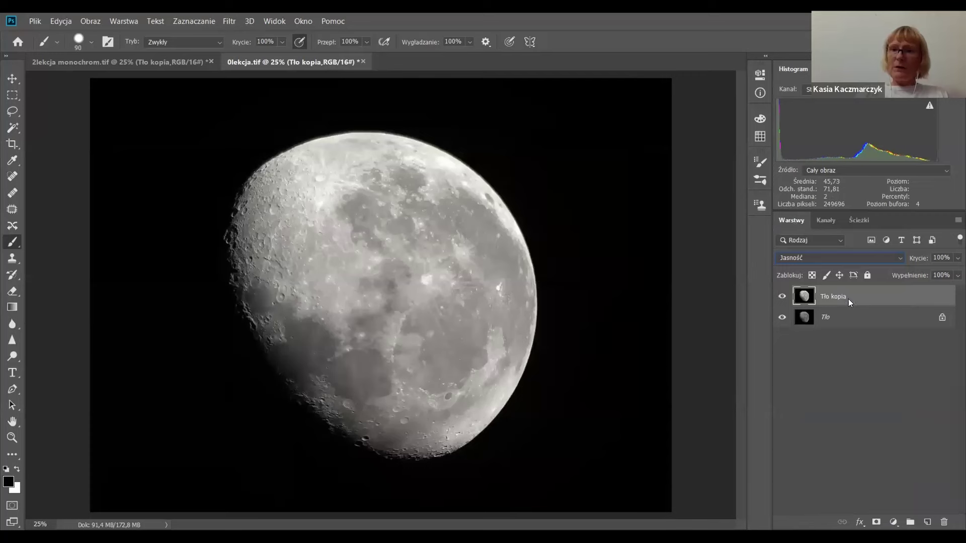
{"action": "right_click", "coordinate": [848, 298]}
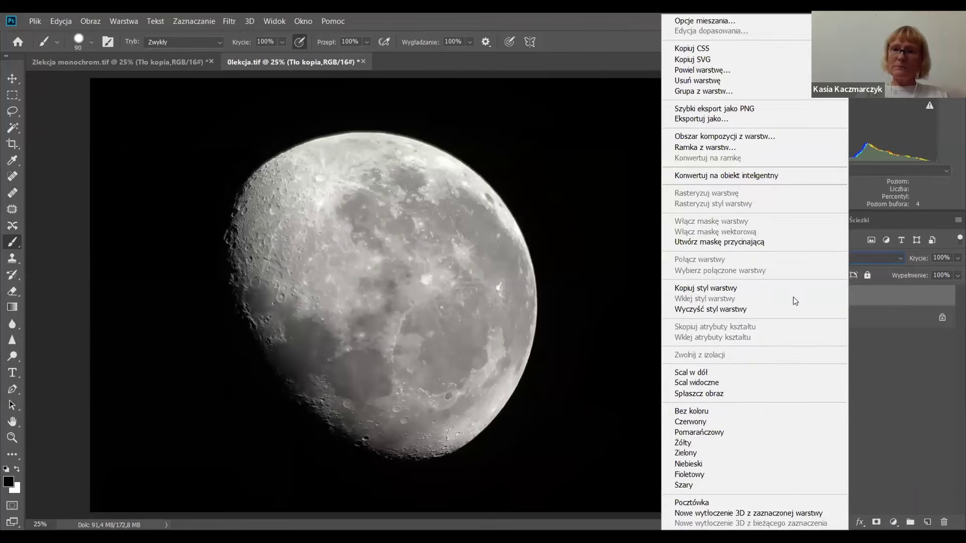
{"action": "left_click", "coordinate": [740, 395]}
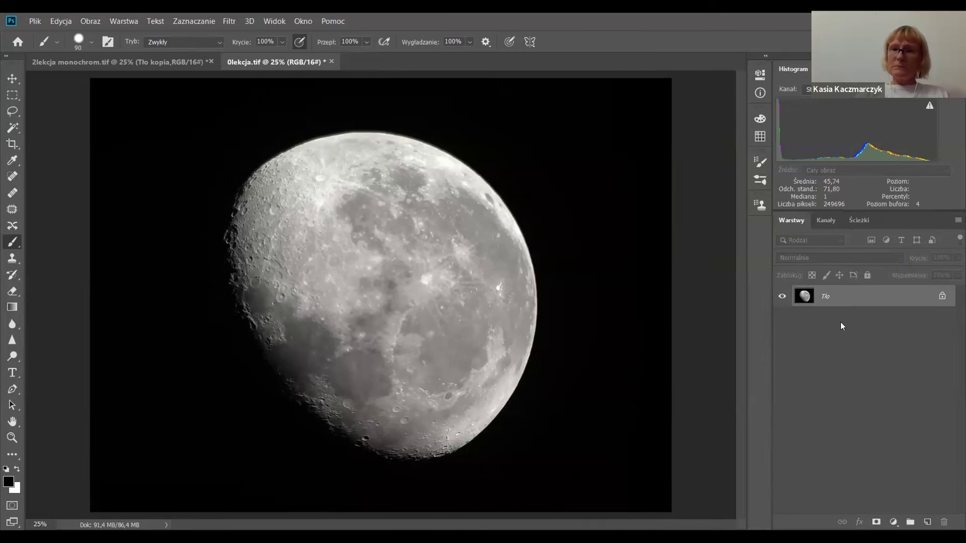
Step: Duplicate the flattened Tło layer of 0lekcja.tif and raise the copy's saturation (Nasycenie) to +92
{"action": "right_click", "coordinate": [841, 299]}
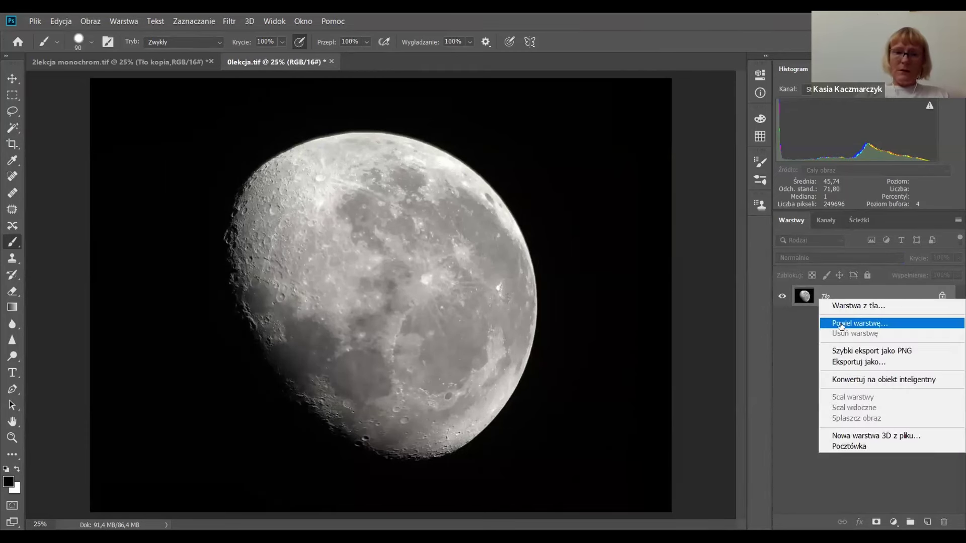
{"action": "left_click", "coordinate": [841, 325]}
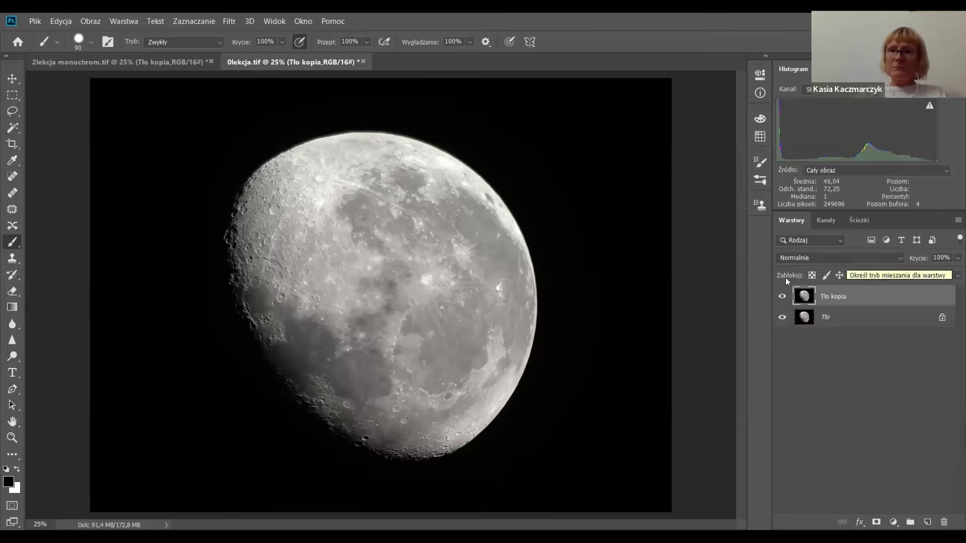
{"action": "key", "text": "i"}
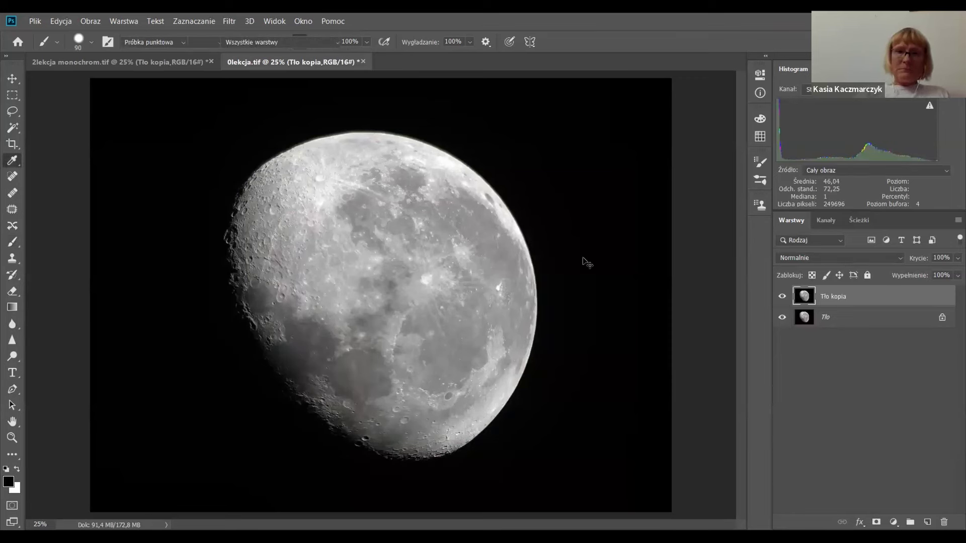
{"action": "key", "text": "ctrl+u"}
{"action": "left_click_drag", "start_coordinate": [774, 236], "coordinate": [827, 243]}
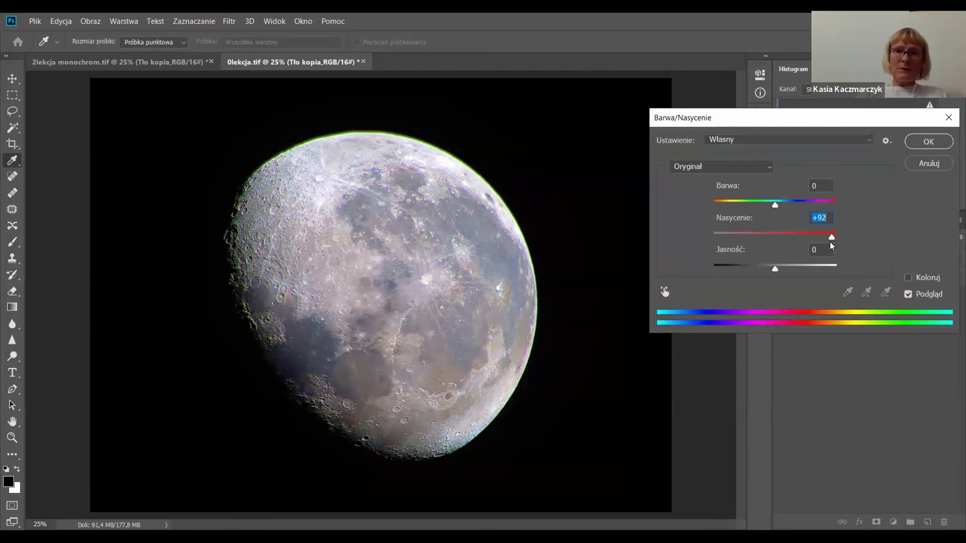
{"action": "left_click", "coordinate": [913, 141]}
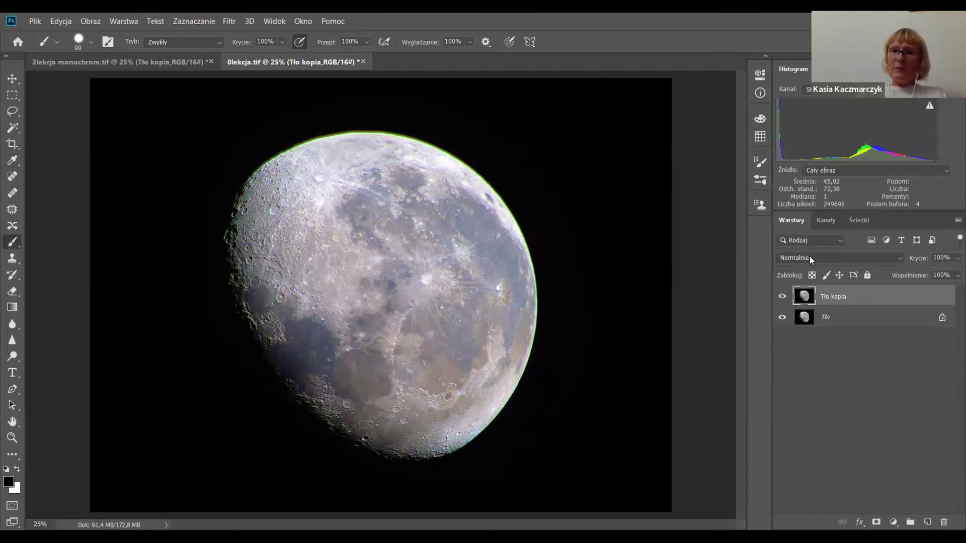
Step: Set the blend mode of the Tło kopia layer to Kolor and apply a Gaussian blur with a 5,0-pixel radius
{"action": "left_click", "coordinate": [810, 255]}
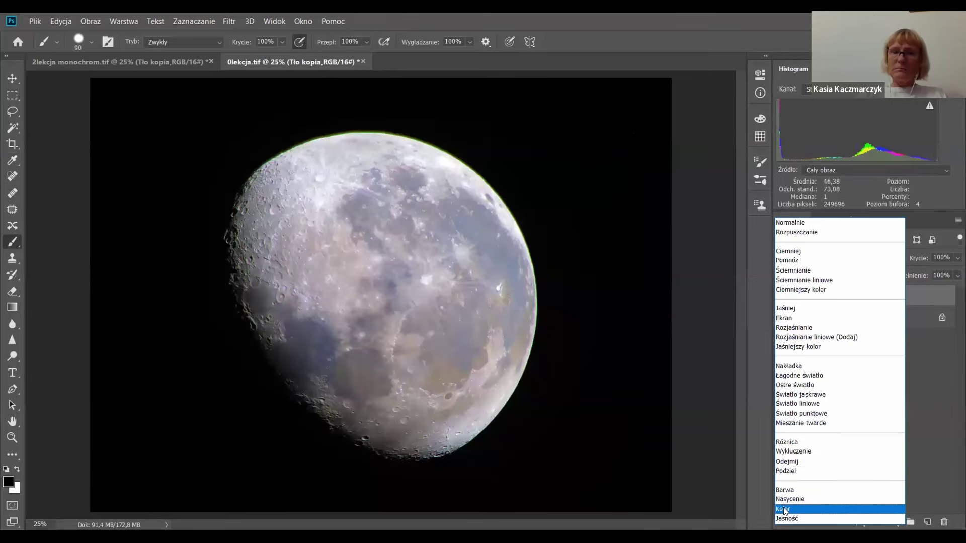
{"action": "left_click", "coordinate": [783, 509]}
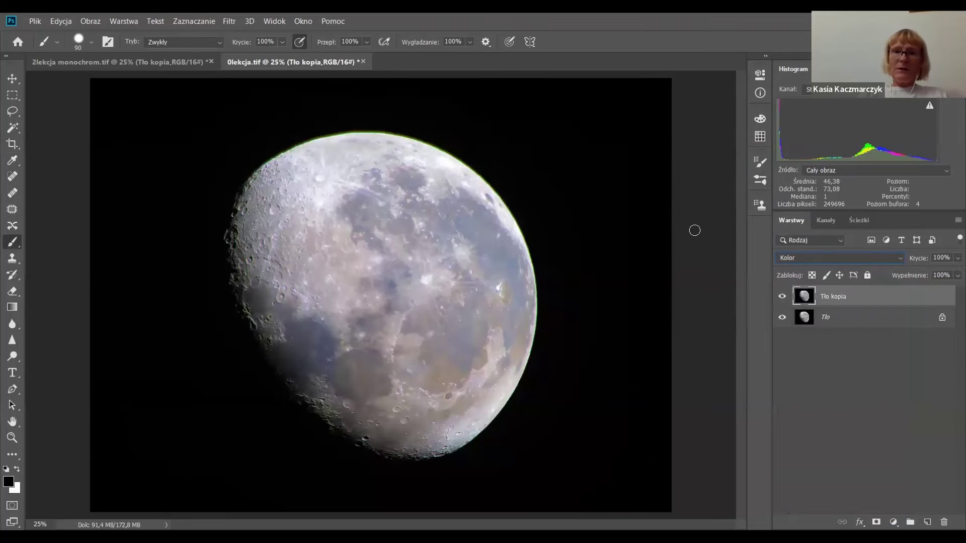
{"action": "left_click", "coordinate": [228, 23]}
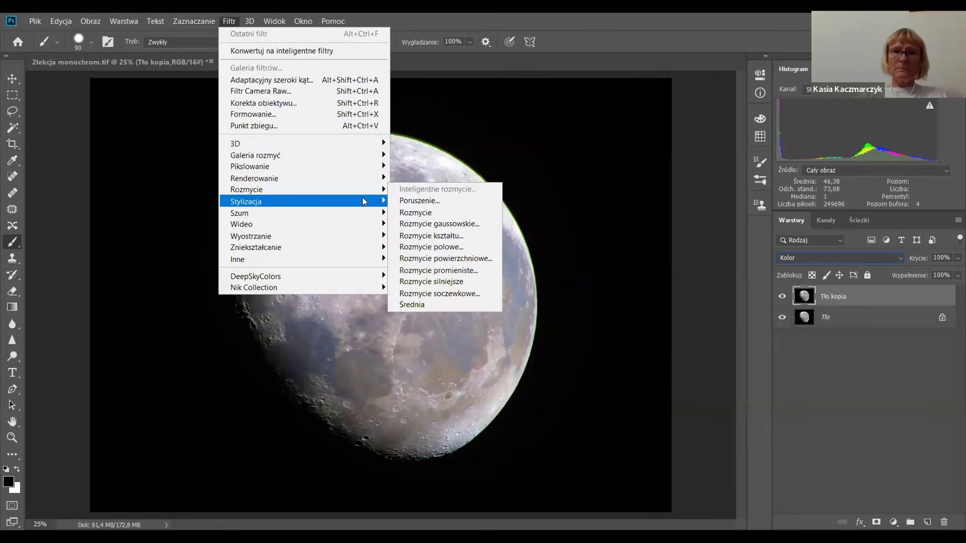
{"action": "mouse_move", "coordinate": [359, 188]}
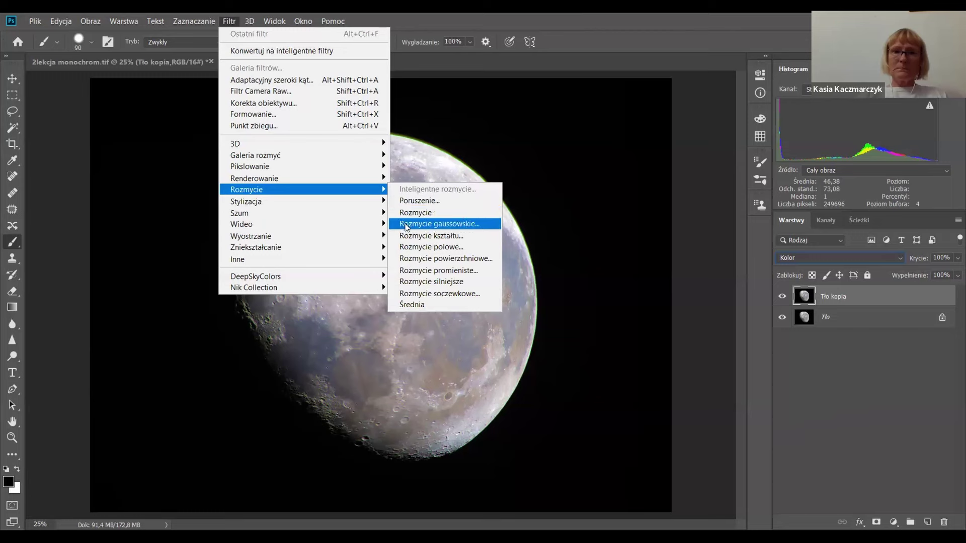
{"action": "left_click", "coordinate": [404, 223]}
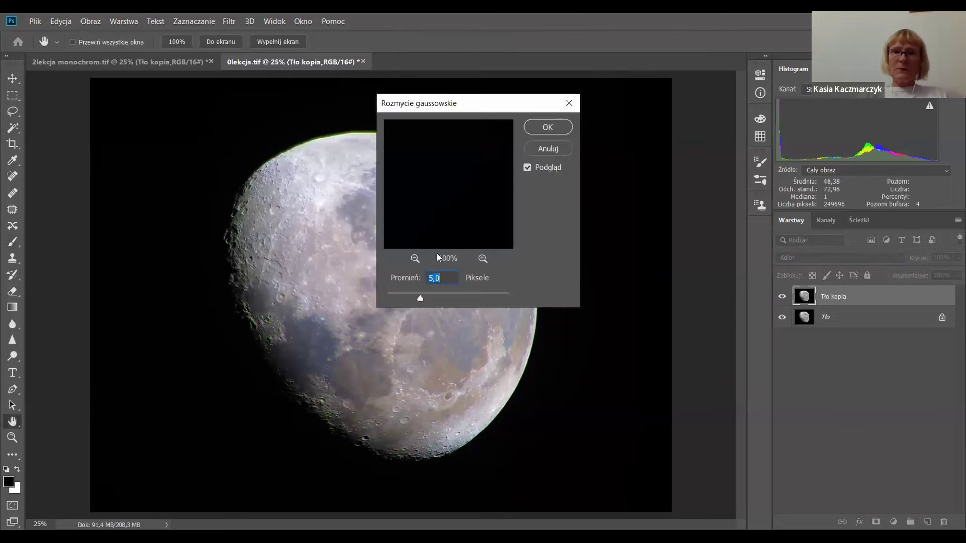
{"action": "left_click", "coordinate": [539, 129]}
{"action": "key", "text": "b"}
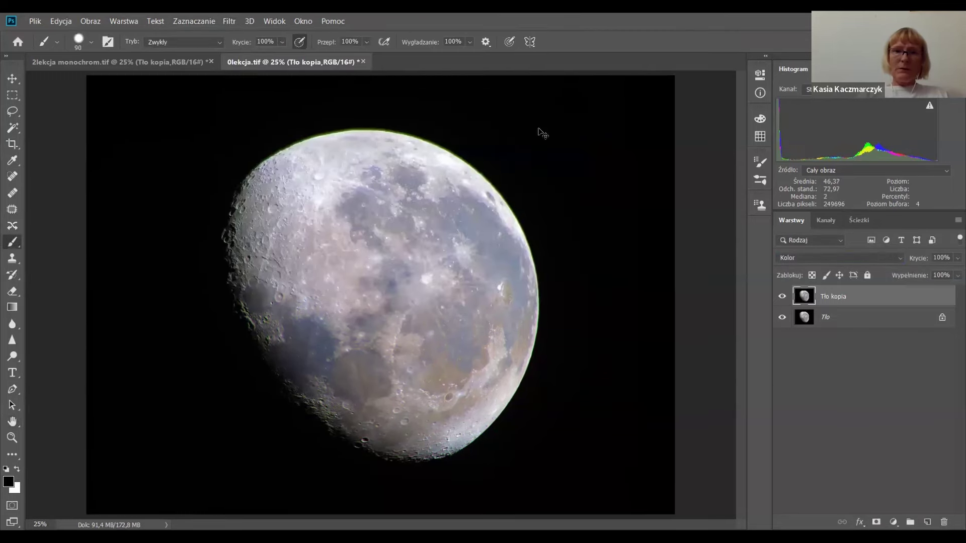
Step: Examine the blurred colour on the Moon's surface at 100% and compare the image with the Tło kopia layer hidden and shown
{"action": "key", "text": "ctrl+plus"}
{"action": "key", "text": "ctrl+plus"}
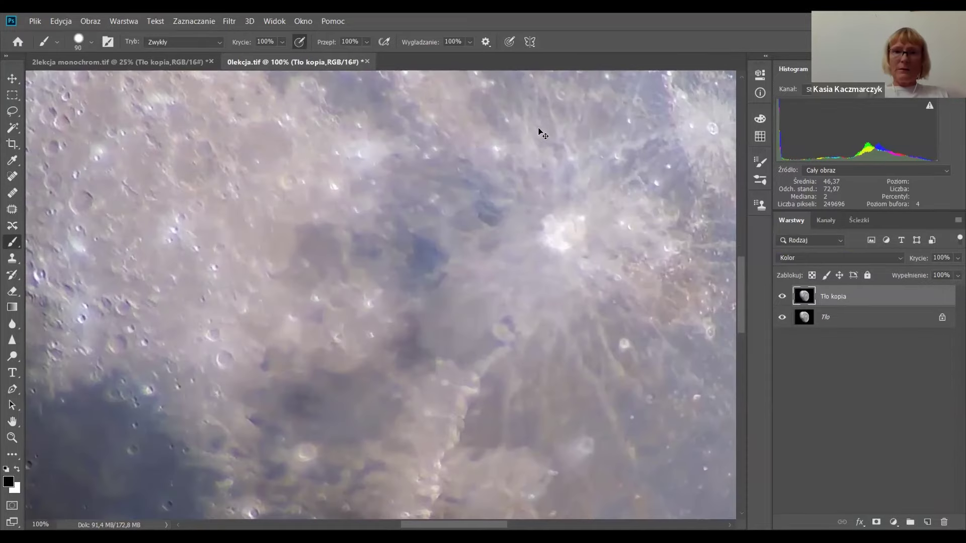
{"action": "key", "text": "ctrl+minus"}
{"action": "key", "text": "ctrl+minus"}
{"action": "key", "text": "ctrl+minus"}
{"action": "key", "text": "ctrl+minus"}
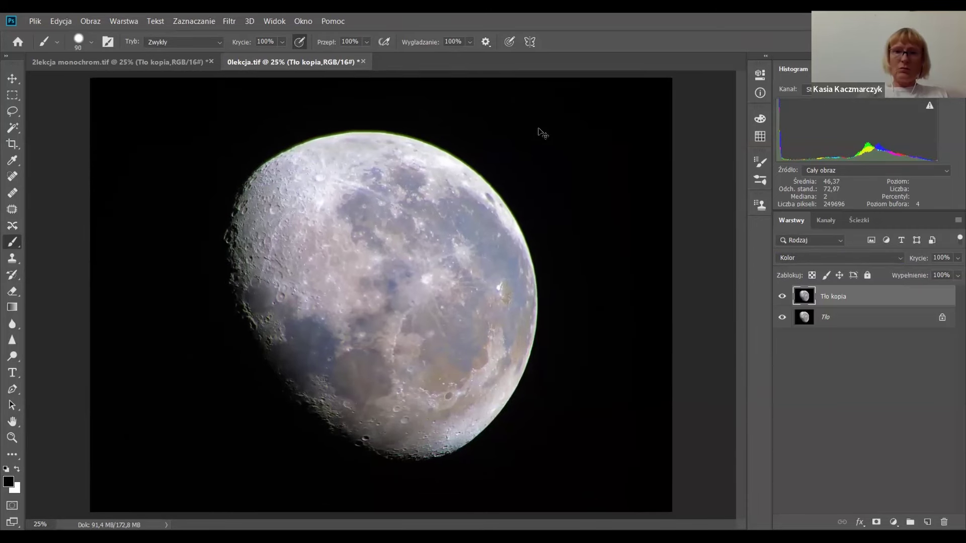
{"action": "scroll", "coordinate": [539, 130], "scroll_direction": "up", "scroll_amount": 1}
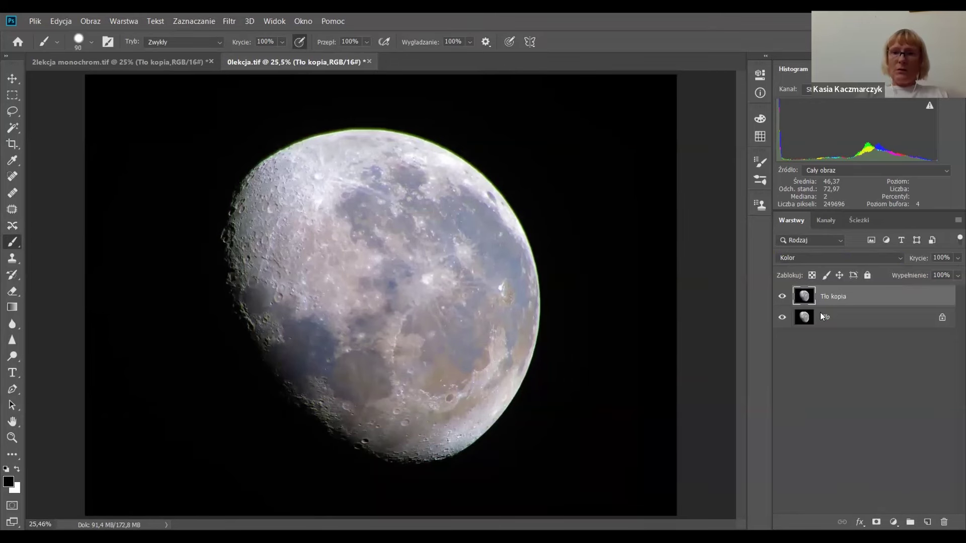
{"action": "right_click", "coordinate": [842, 292]}
{"action": "left_click", "coordinate": [897, 385]}
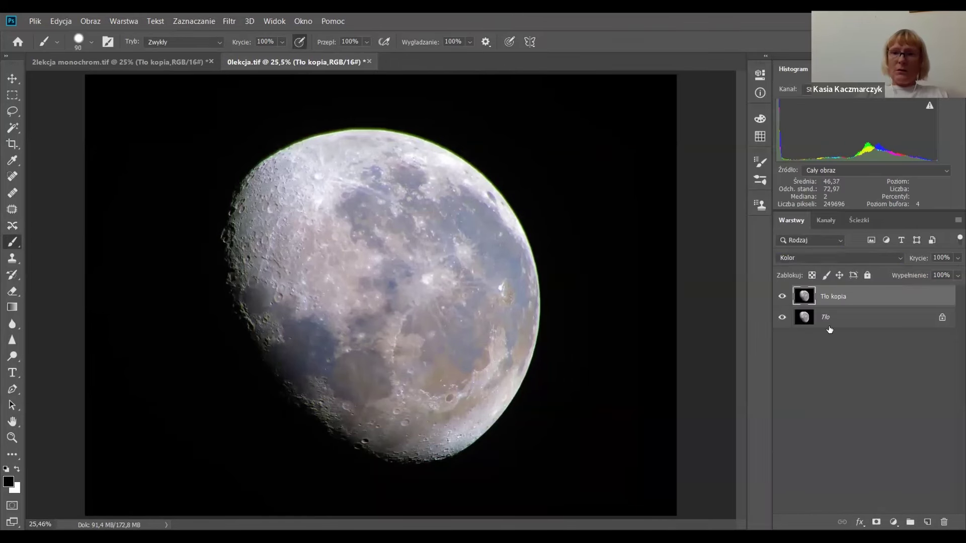
{"action": "left_click", "coordinate": [781, 296]}
{"action": "left_click", "coordinate": [782, 297]}
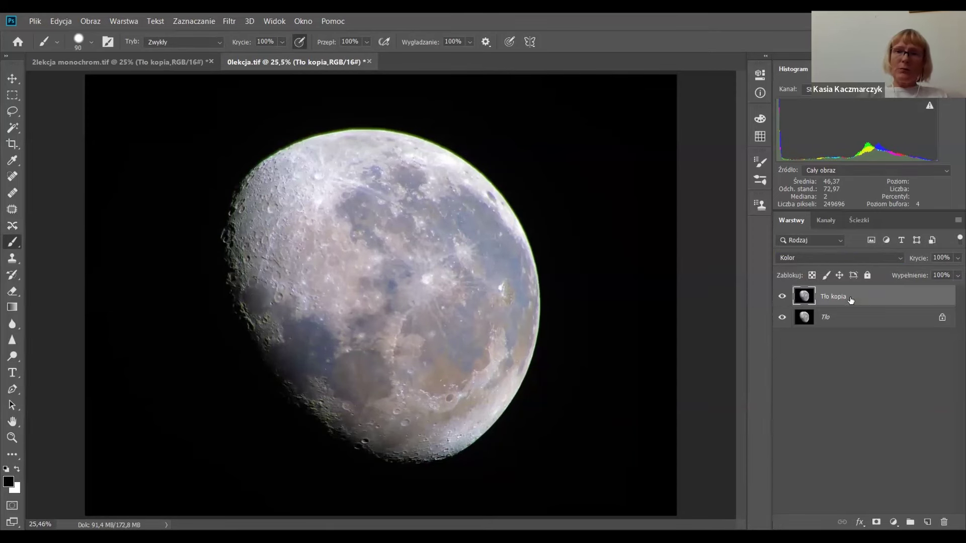
Step: Flatten 0lekcja.tif and duplicate its Tło layer as Tło kopia
{"action": "right_click", "coordinate": [789, 363]}
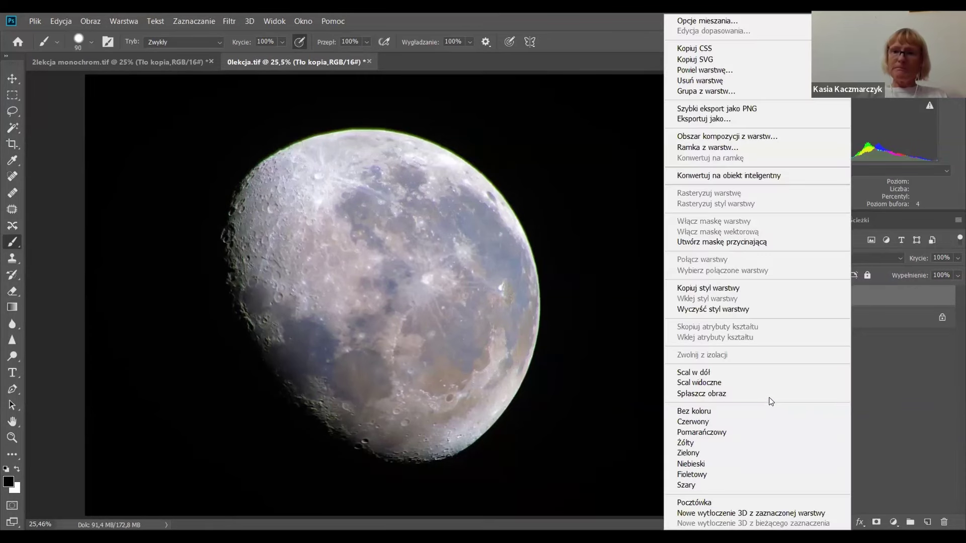
{"action": "left_click", "coordinate": [772, 400]}
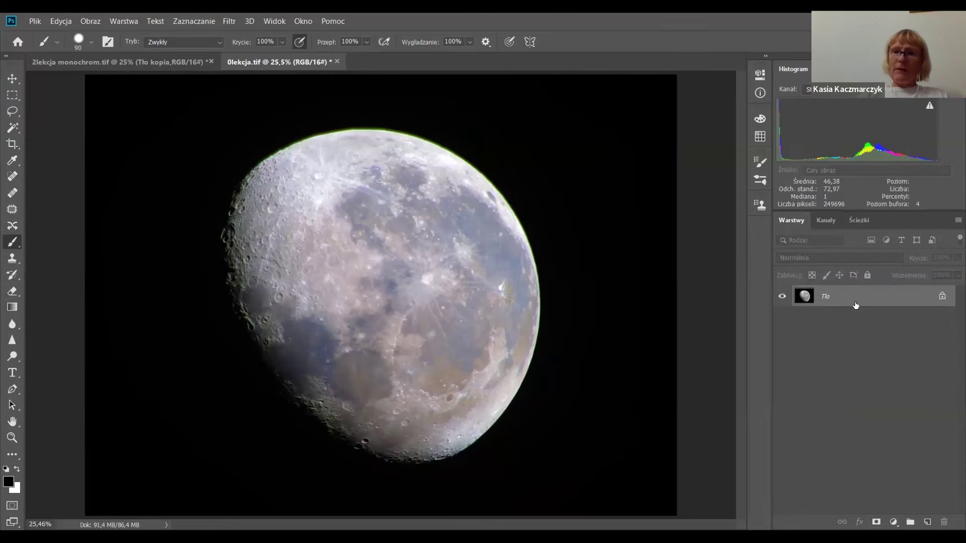
{"action": "right_click", "coordinate": [856, 305]}
{"action": "left_click", "coordinate": [853, 329]}
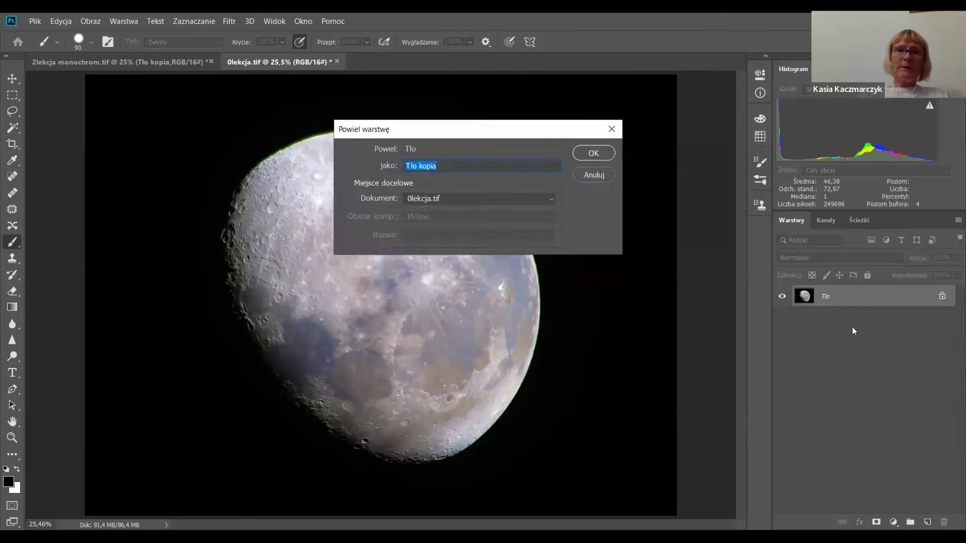
{"action": "key", "text": "Return"}
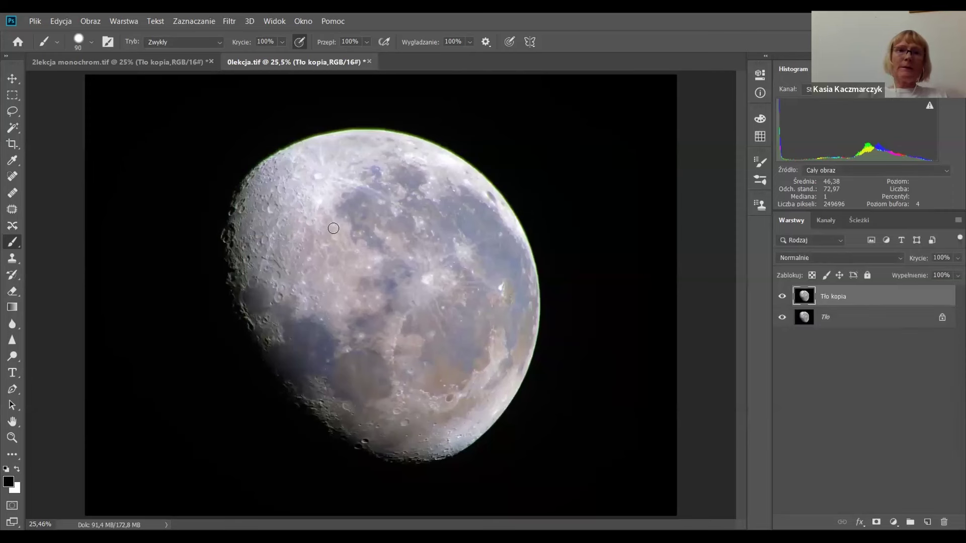
Step: Remove the green fringe sampled on the Moon's upper edge with Camera Raw's Usuń otoczkę (green amount 20, hue 25/37), then compare before and after
{"action": "left_click", "coordinate": [227, 22]}
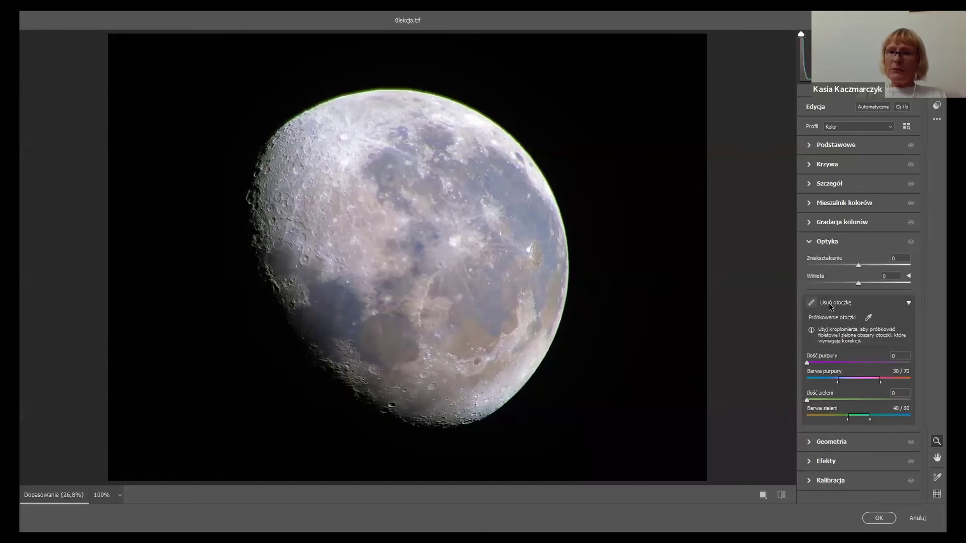
{"action": "left_click", "coordinate": [868, 319]}
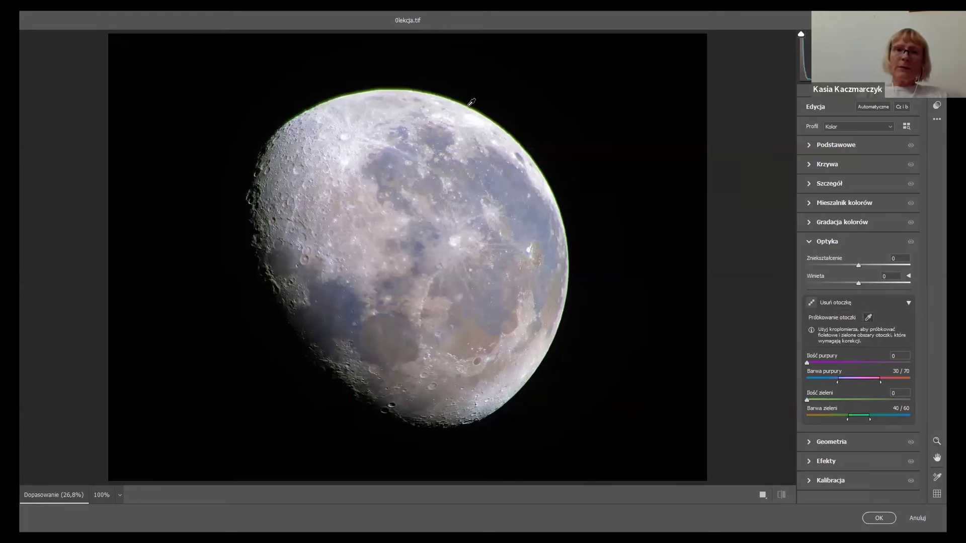
{"action": "left_click", "coordinate": [380, 86]}
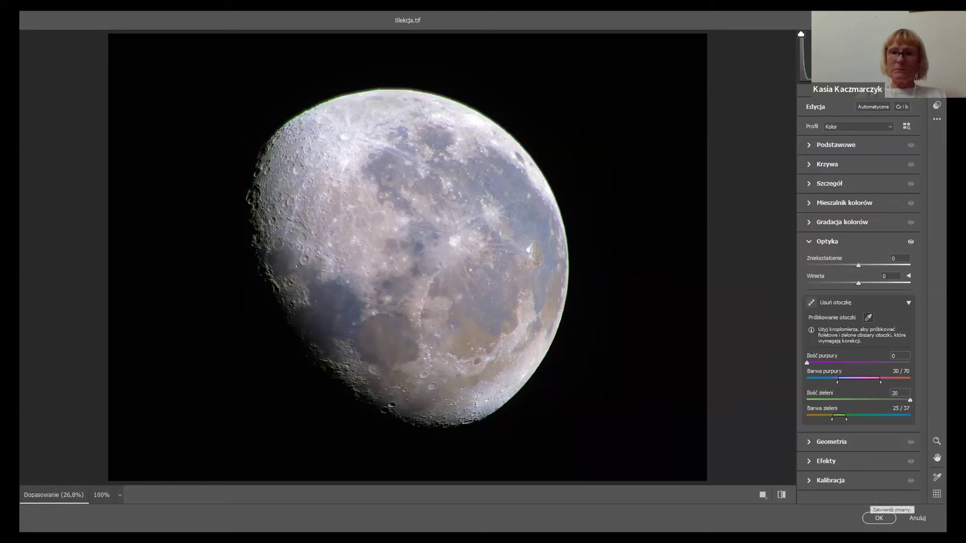
{"action": "left_click", "coordinate": [878, 519]}
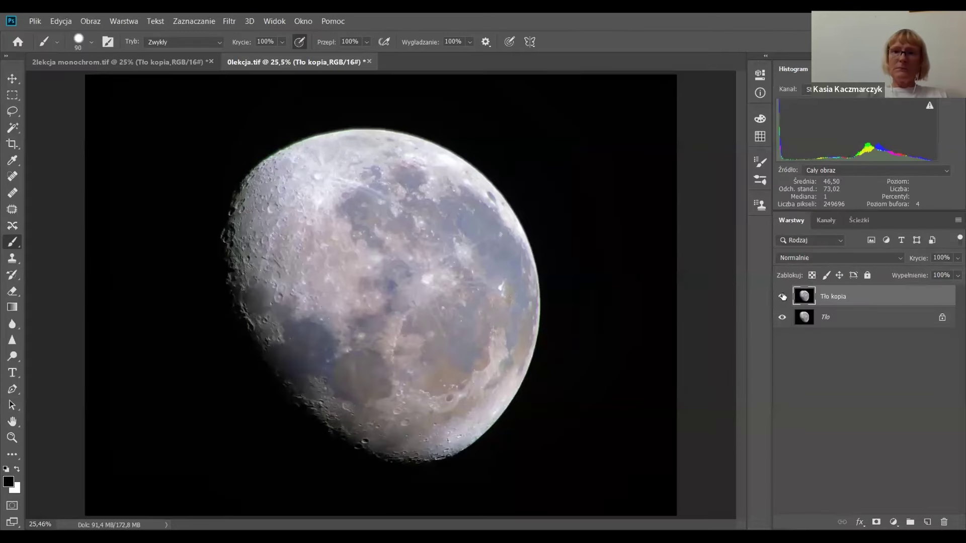
{"action": "left_click", "coordinate": [782, 296]}
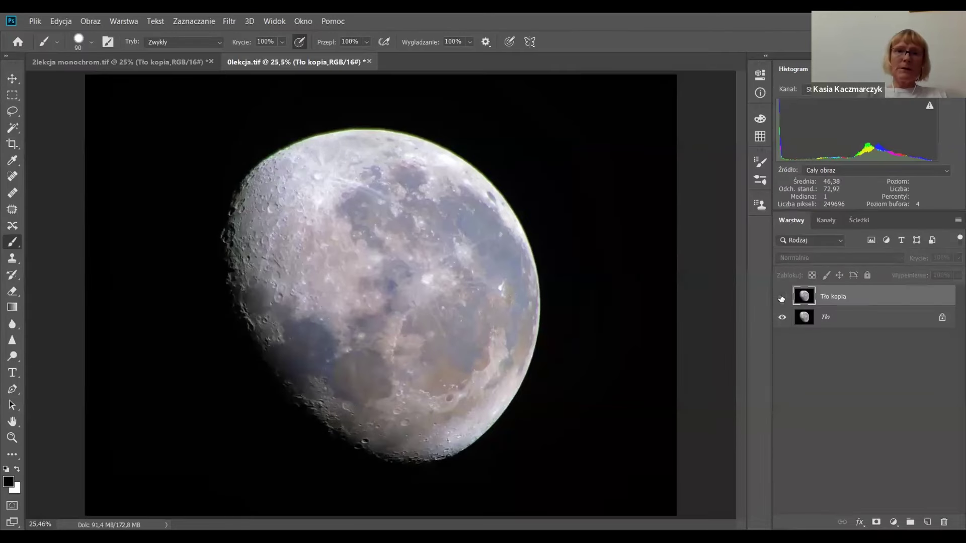
{"action": "left_click", "coordinate": [781, 297]}
{"action": "left_click", "coordinate": [781, 298]}
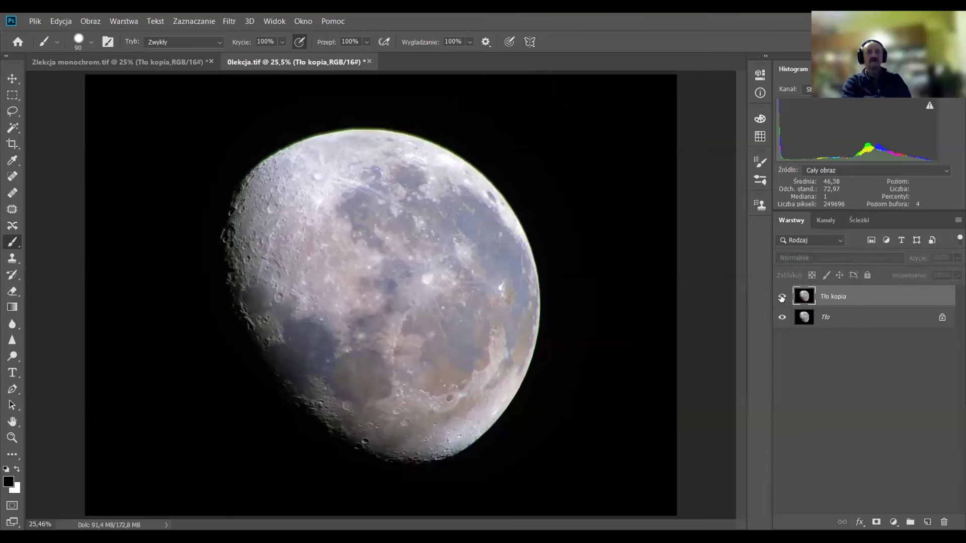
{"action": "left_click", "coordinate": [781, 298]}
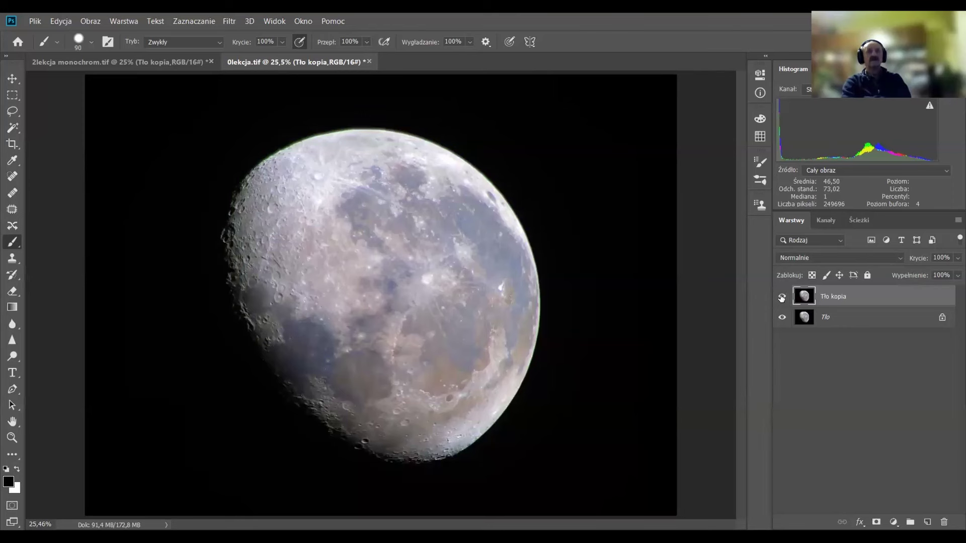
Step: Flatten the defringed 0lekcja.tif image and duplicate the resulting Tło layer as Tło kopia
{"action": "right_click", "coordinate": [868, 295]}
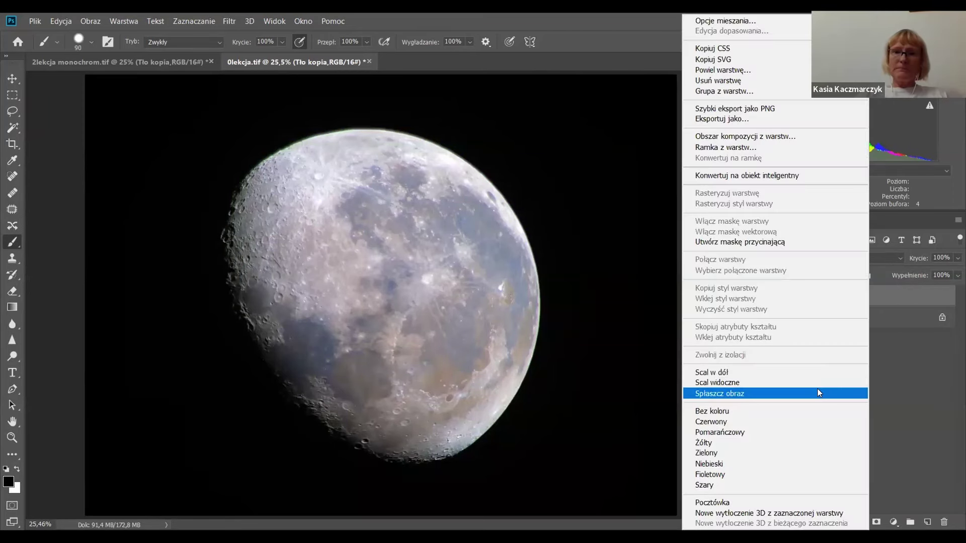
{"action": "left_click", "coordinate": [817, 393]}
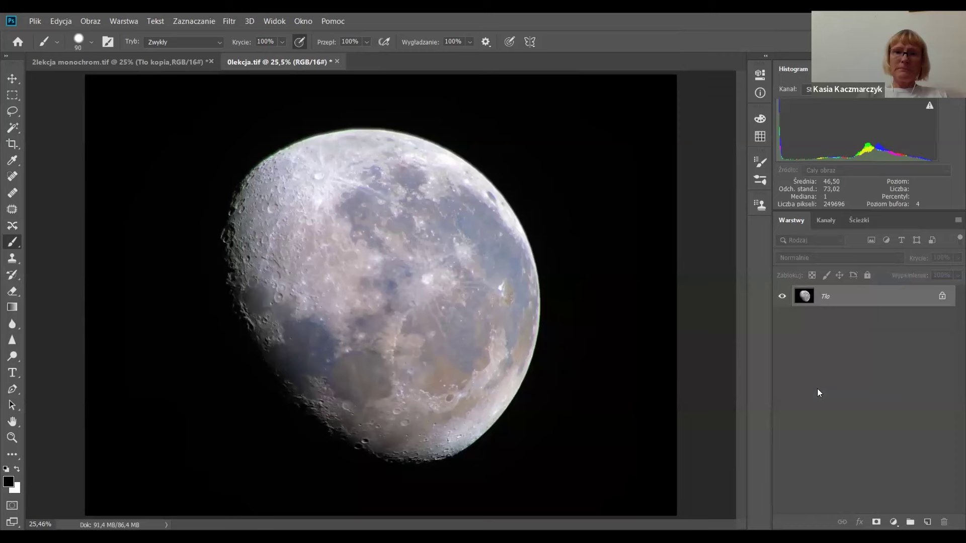
{"action": "right_click", "coordinate": [841, 302]}
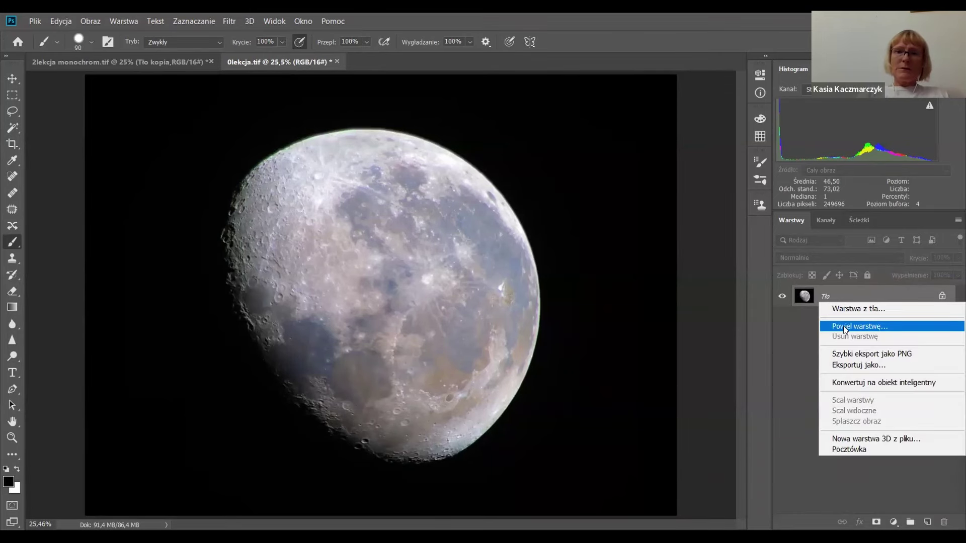
{"action": "left_click", "coordinate": [843, 325]}
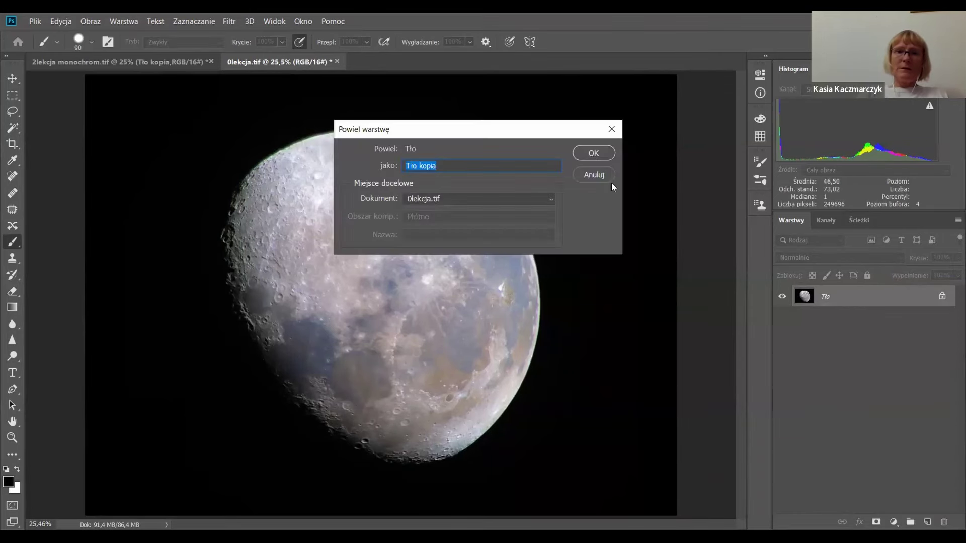
{"action": "left_click", "coordinate": [594, 154]}
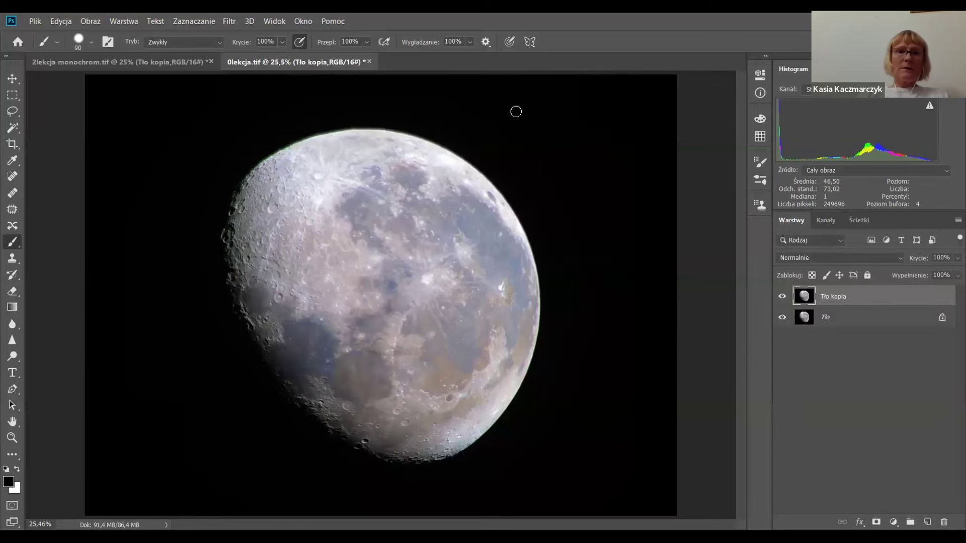
Step: Raise the contrast (Kontrast) of the Tło kopia layer to 45 with the Jasność/Kontrast adjustment
{"action": "left_click", "coordinate": [98, 23]}
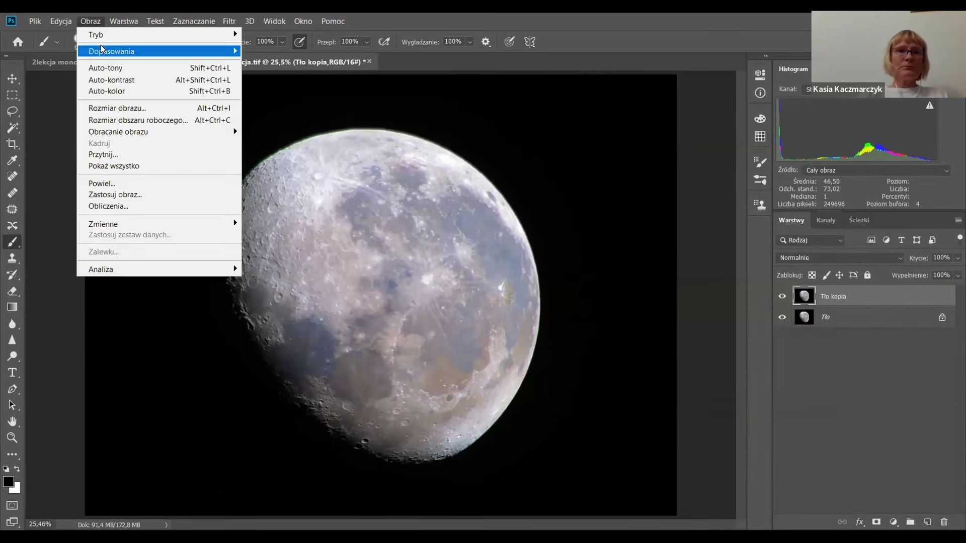
{"action": "mouse_move", "coordinate": [203, 55]}
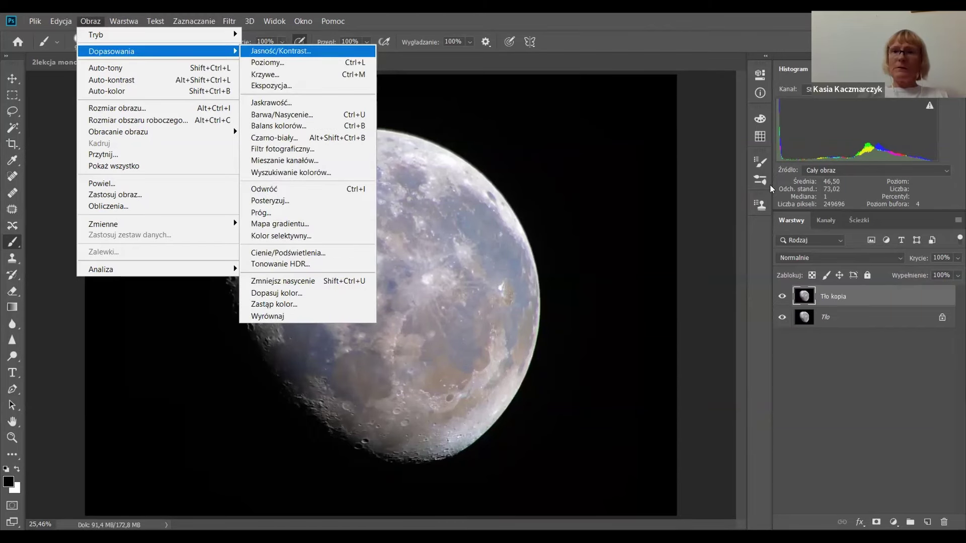
{"action": "key", "text": "Return"}
{"action": "left_click_drag", "start_coordinate": [797, 174], "coordinate": [822, 176]}
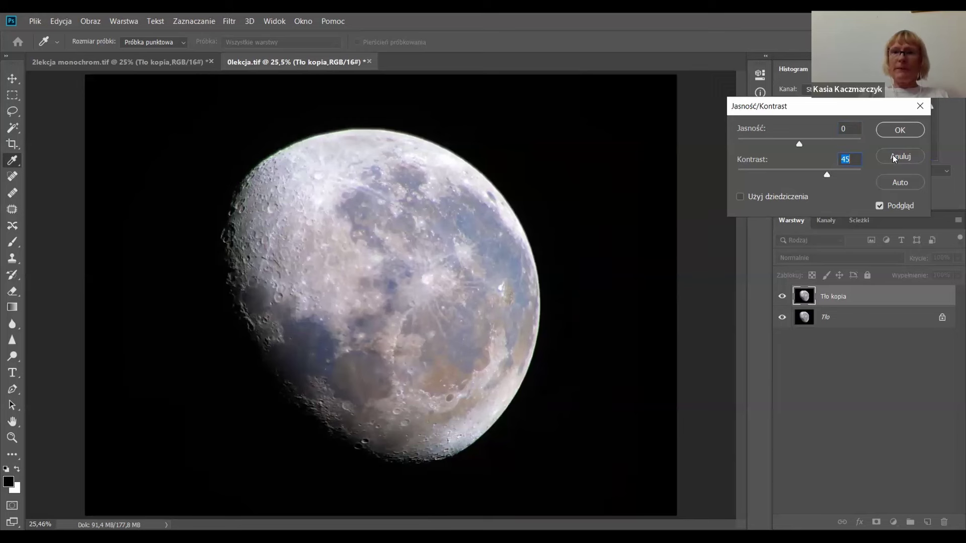
{"action": "left_click", "coordinate": [900, 130]}
{"action": "key", "text": "b"}
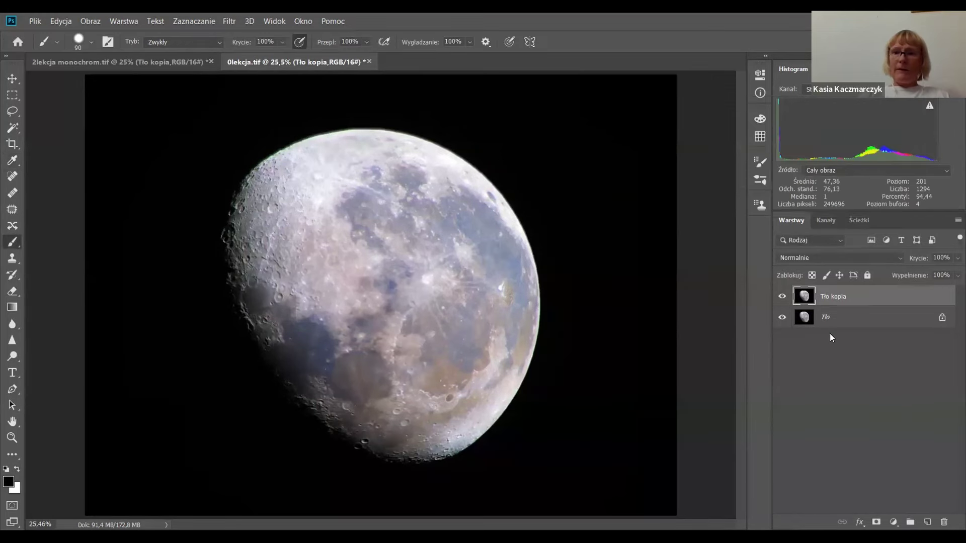
Step: Duplicate the Tło layer as Tło kopia 2 and hide the contrast-adjusted Tło kopia layer
{"action": "left_click", "coordinate": [836, 317]}
{"action": "right_click", "coordinate": [837, 312]}
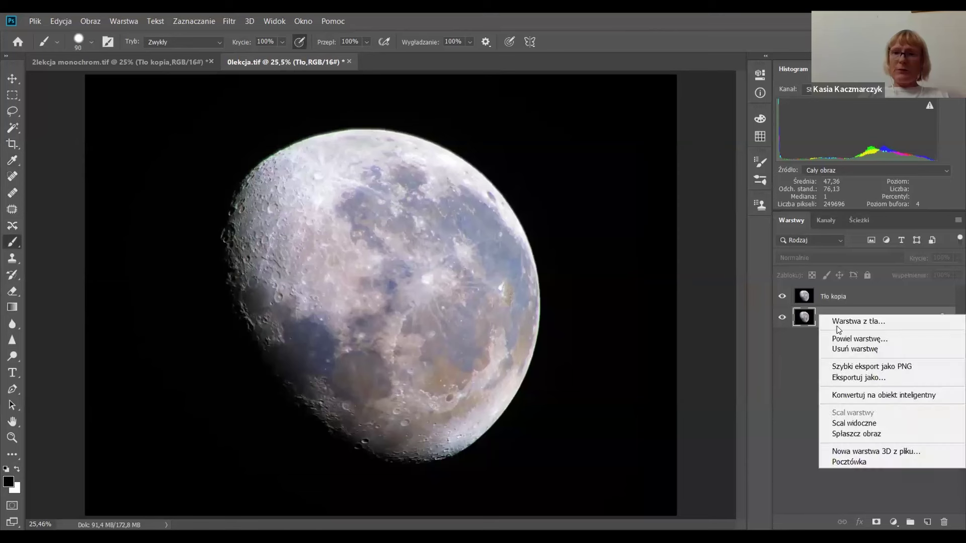
{"action": "left_click", "coordinate": [837, 336]}
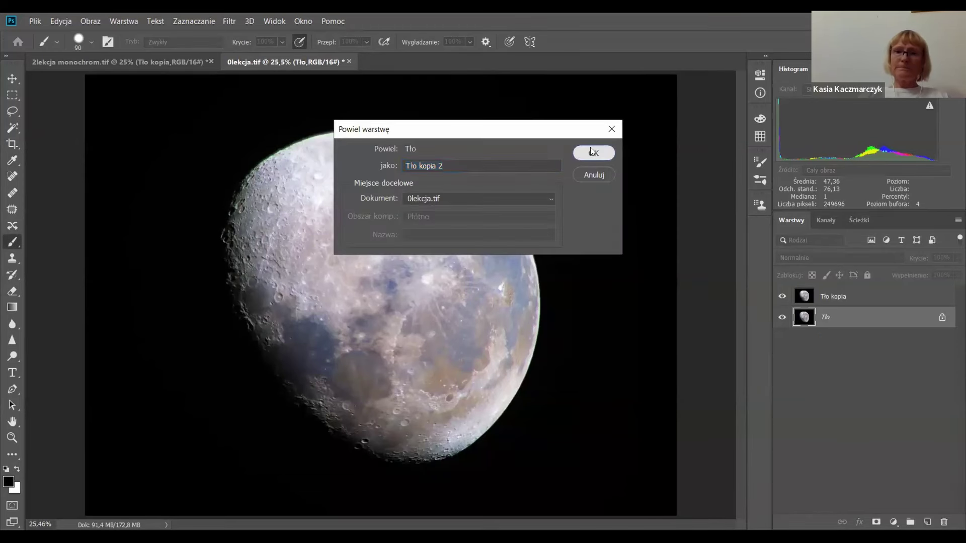
{"action": "left_click", "coordinate": [593, 153]}
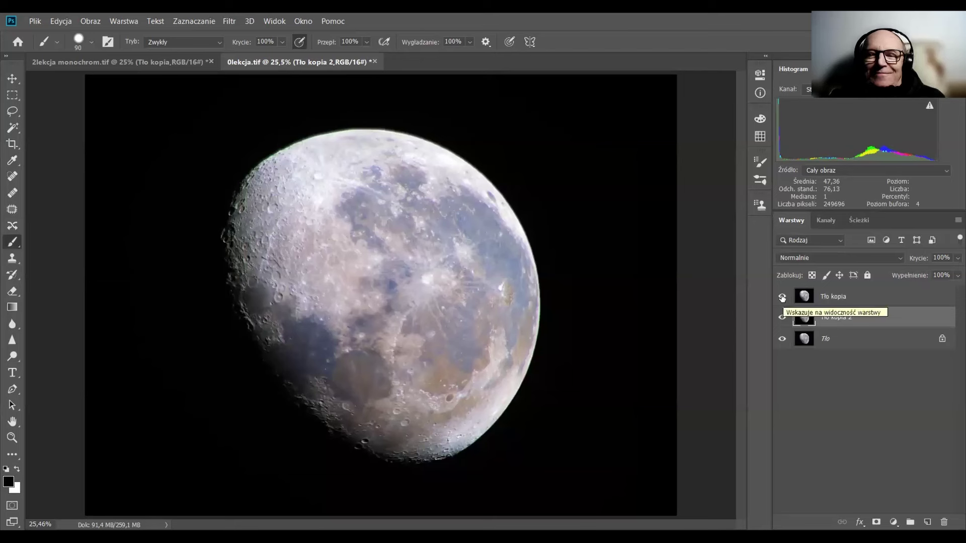
{"action": "left_click", "coordinate": [782, 297]}
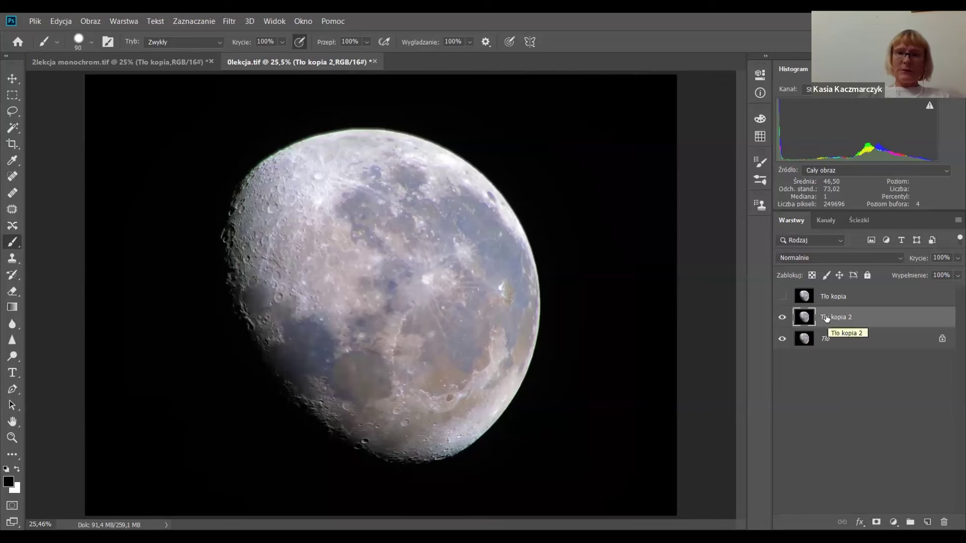
Step: Adjust the Tło kopia 2 layer with an S-shaped RGB curve through input 80/output 73 and input 134/output 140
{"action": "key", "text": "ctrl+m"}
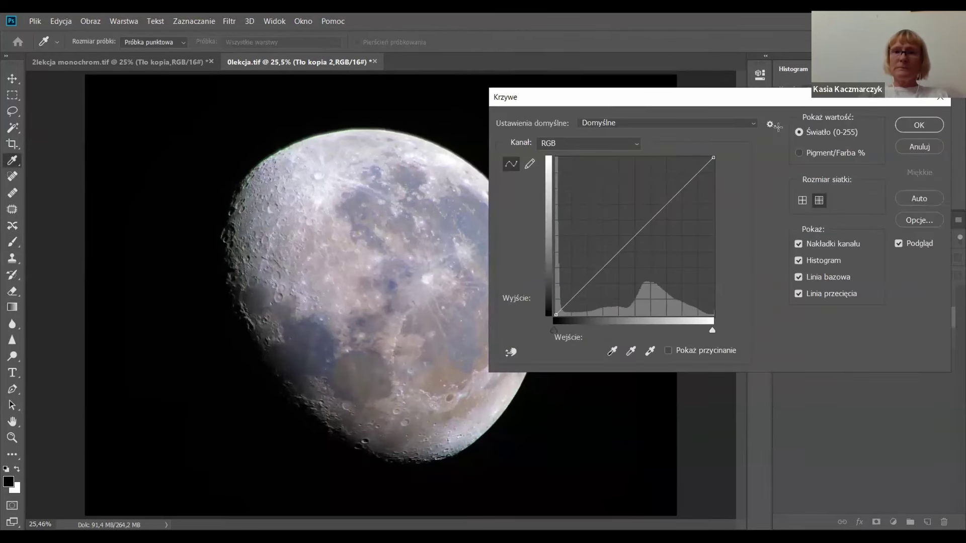
{"action": "left_click_drag", "start_coordinate": [755, 97], "coordinate": [834, 96]}
{"action": "left_click", "coordinate": [684, 265]}
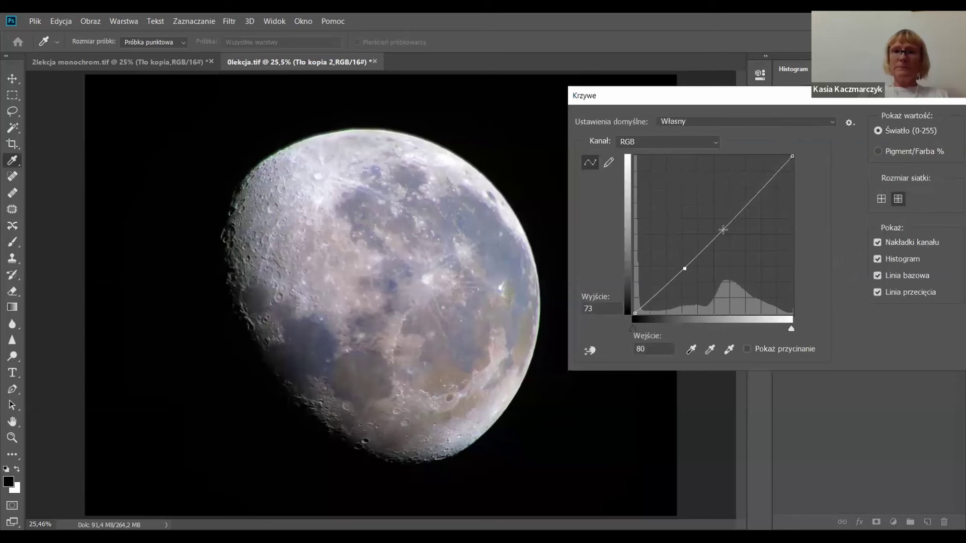
{"action": "mouse_move", "coordinate": [720, 227]}
{"action": "left_mouse_down"}
{"action": "mouse_move", "coordinate": [709, 220]}
{"action": "mouse_move", "coordinate": [716, 225]}
{"action": "left_mouse_up"}
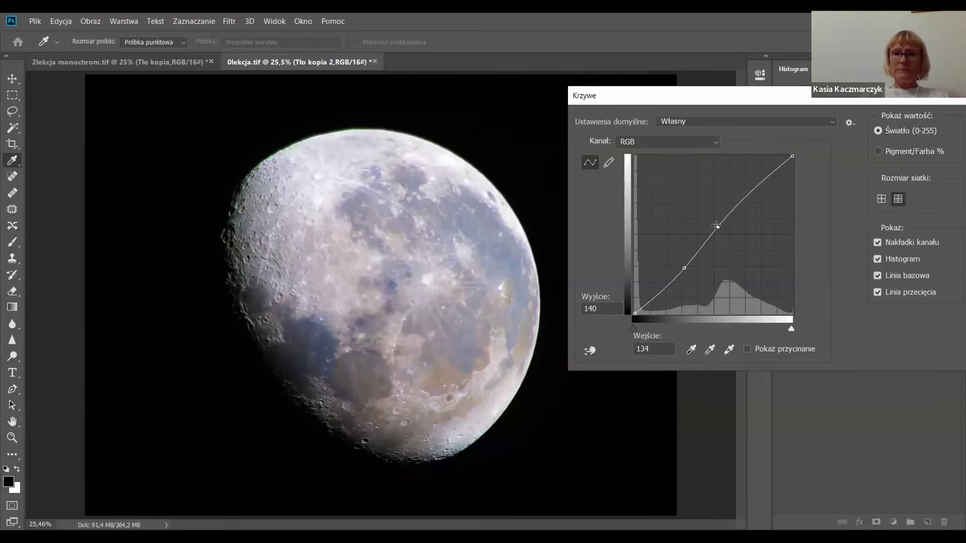
{"action": "key", "text": "Return"}
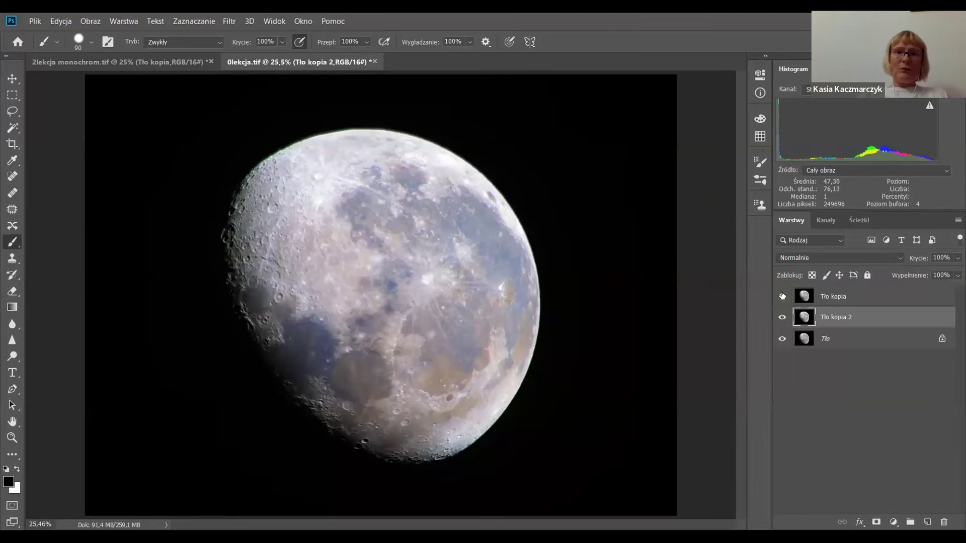
Step: Flatten the 0lekcja.tif image and duplicate the resulting Tło layer as Tło kopia
{"action": "right_click", "coordinate": [837, 299]}
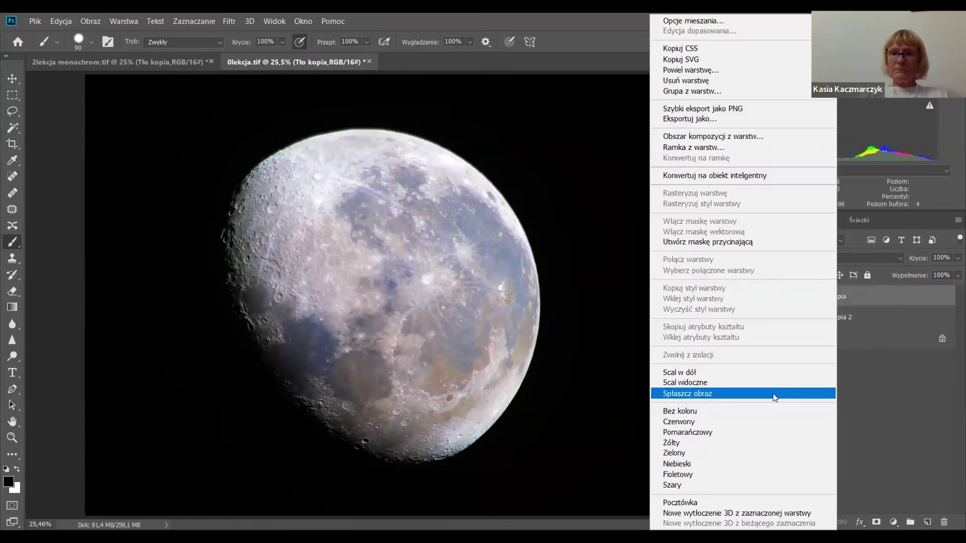
{"action": "left_click", "coordinate": [773, 394]}
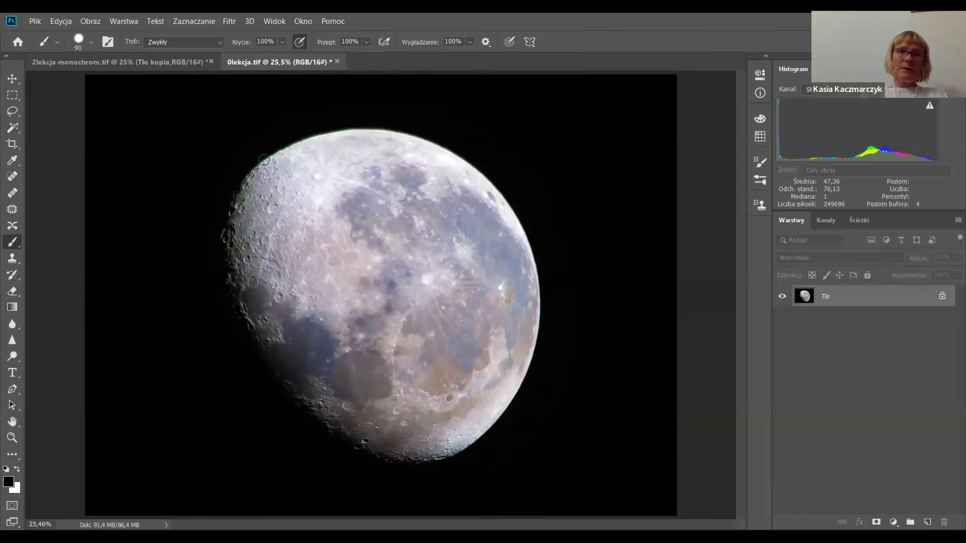
{"action": "right_click", "coordinate": [859, 301]}
{"action": "left_click", "coordinate": [851, 319]}
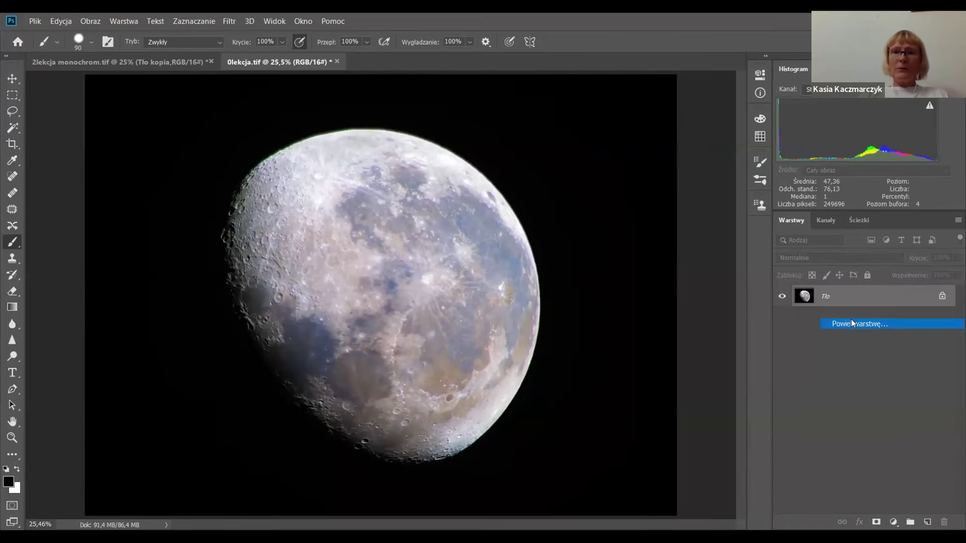
{"action": "left_click", "coordinate": [601, 151]}
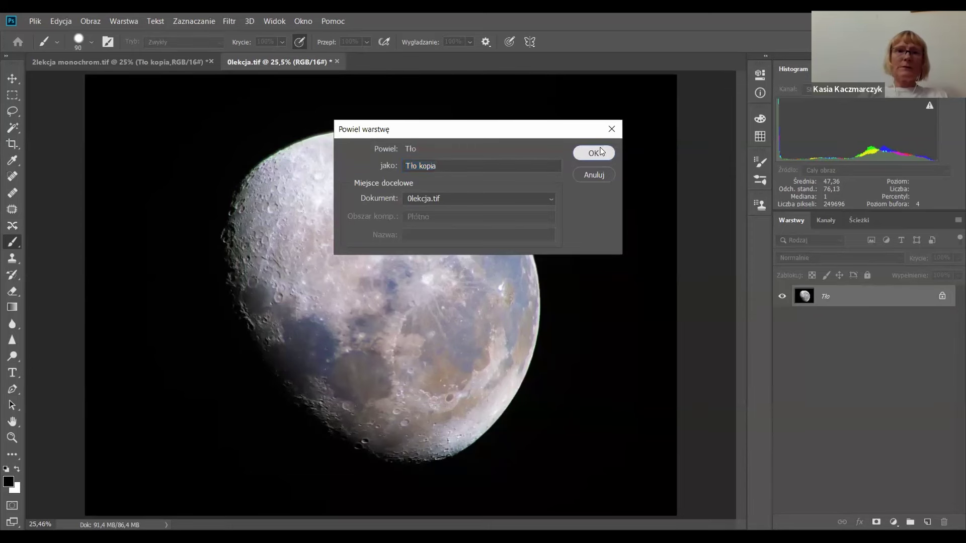
Step: Remove green noise from the Tło kopia layer with the DeepSkyColors HLVG filter at Medium, then compare before and after
{"action": "left_click", "coordinate": [229, 20]}
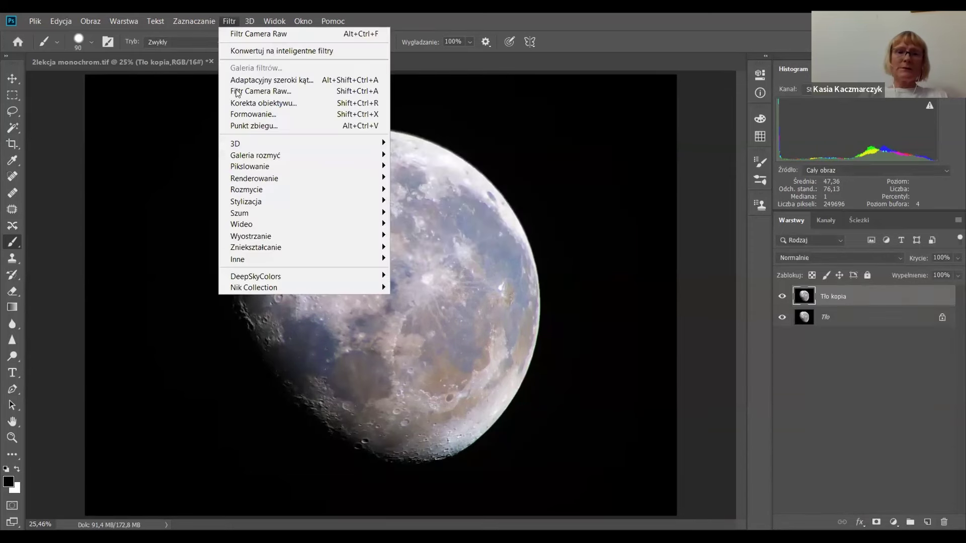
{"action": "mouse_move", "coordinate": [297, 270]}
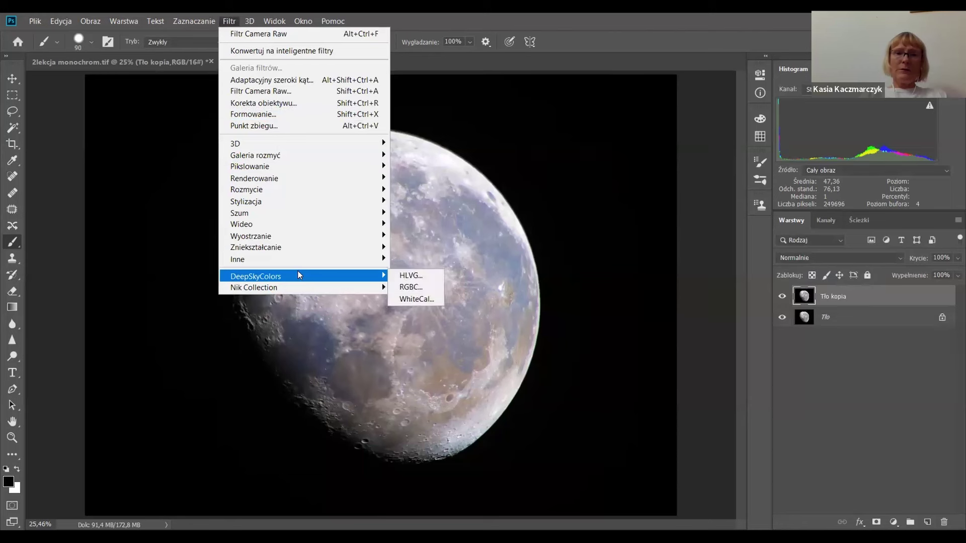
{"action": "left_click", "coordinate": [408, 276]}
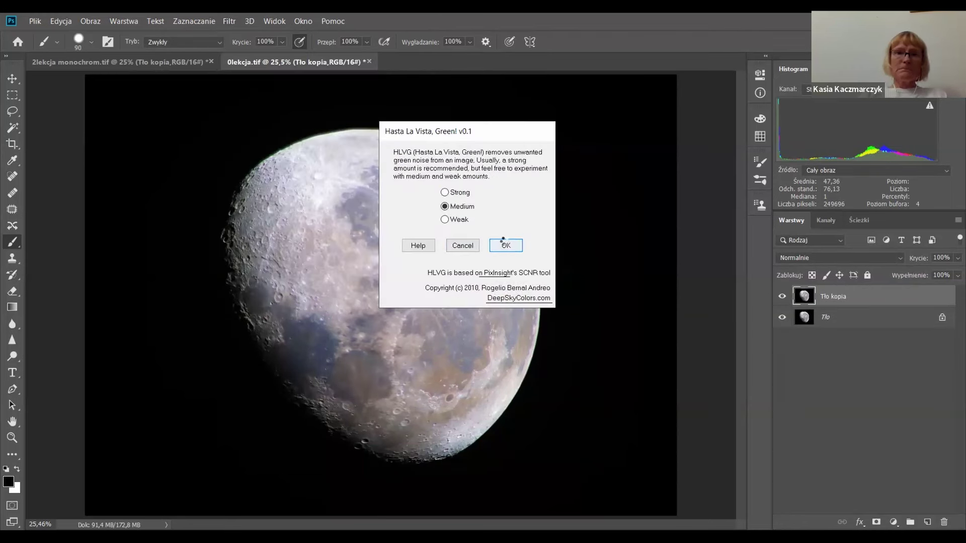
{"action": "left_click", "coordinate": [505, 245]}
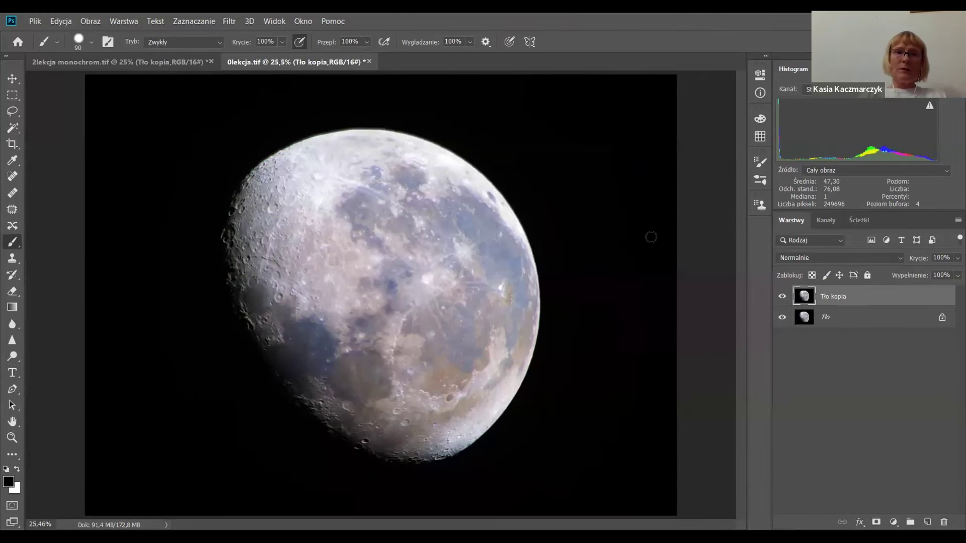
{"action": "left_click", "coordinate": [781, 296]}
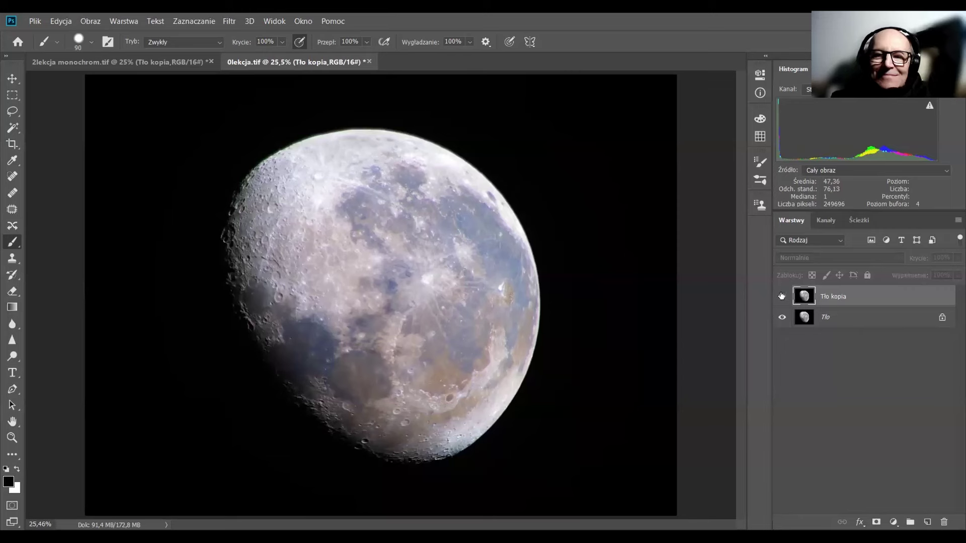
{"action": "left_click", "coordinate": [781, 296]}
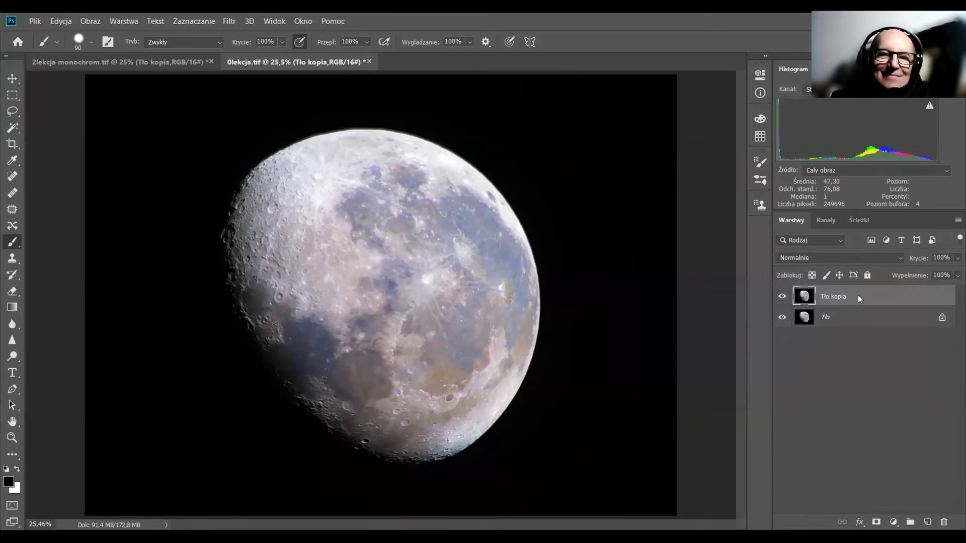
Step: Flatten the image and rotate the whole canvas 180° in two 90° counterclockwise turns (90° w lewo)
{"action": "right_click", "coordinate": [859, 296]}
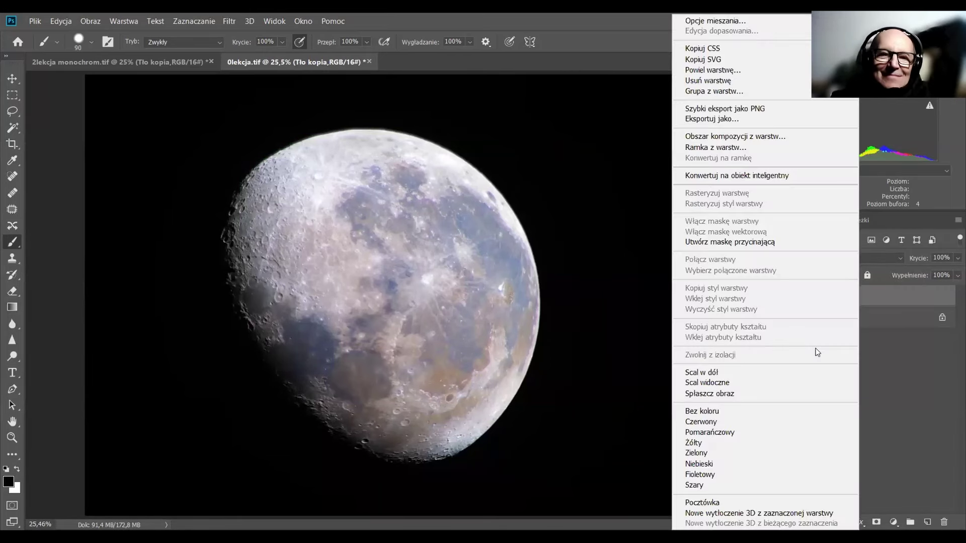
{"action": "left_click", "coordinate": [793, 395]}
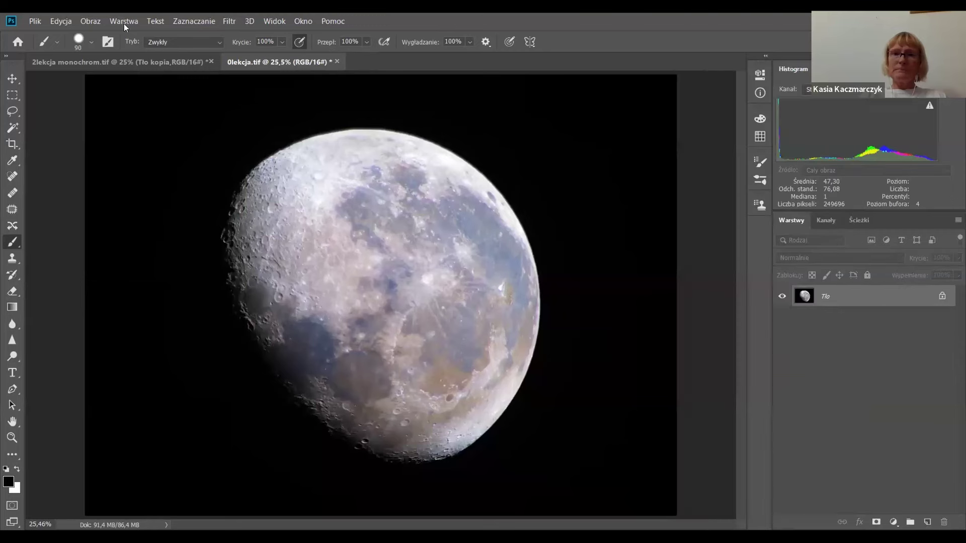
{"action": "left_click", "coordinate": [65, 25]}
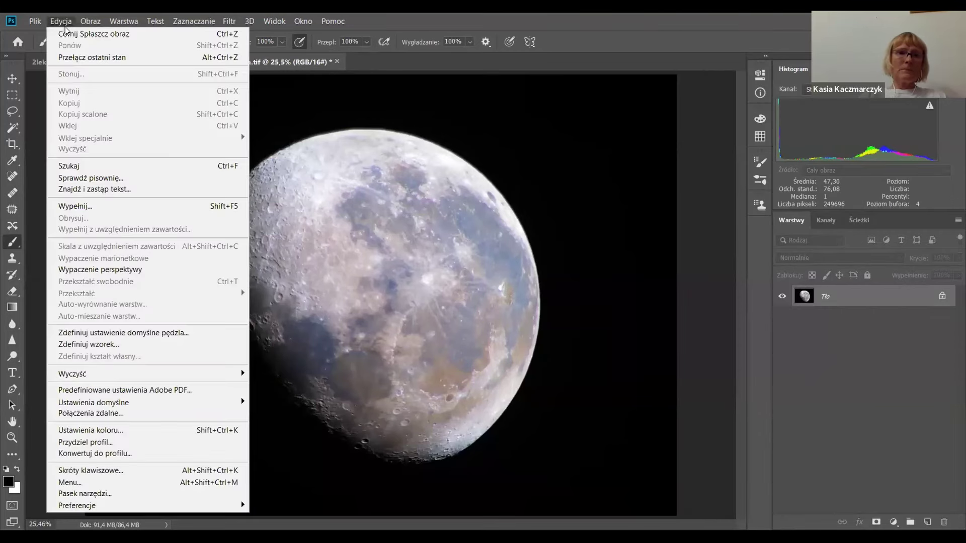
{"action": "mouse_move", "coordinate": [86, 28]}
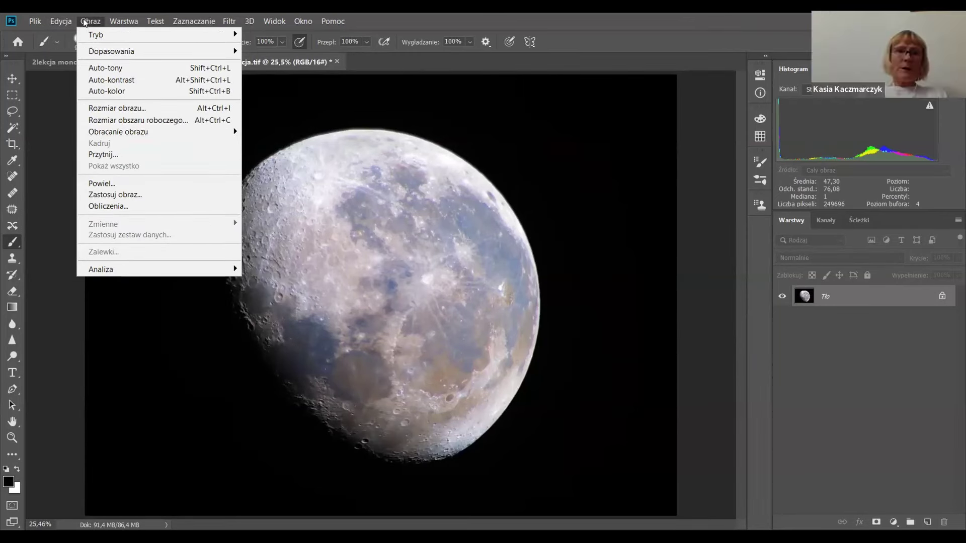
{"action": "left_click", "coordinate": [83, 19]}
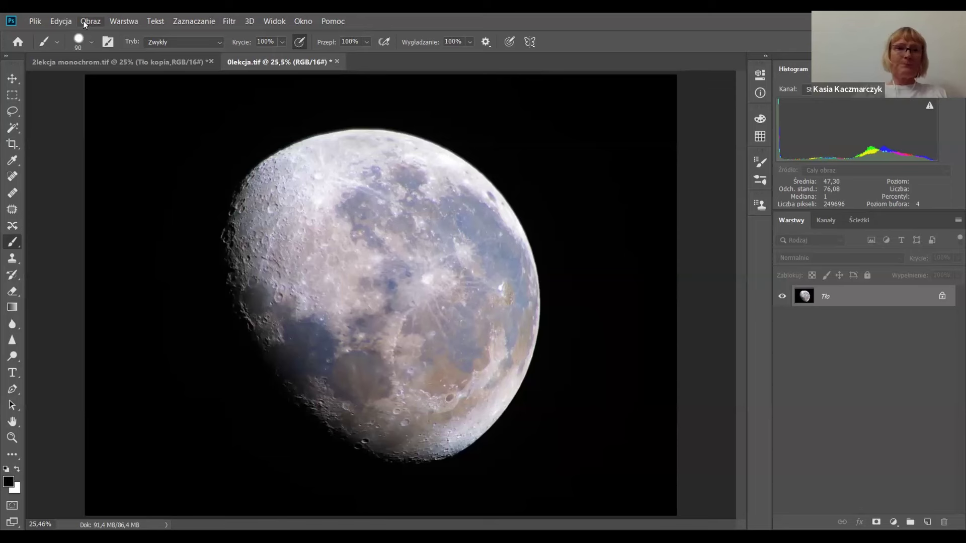
{"action": "left_click", "coordinate": [83, 20]}
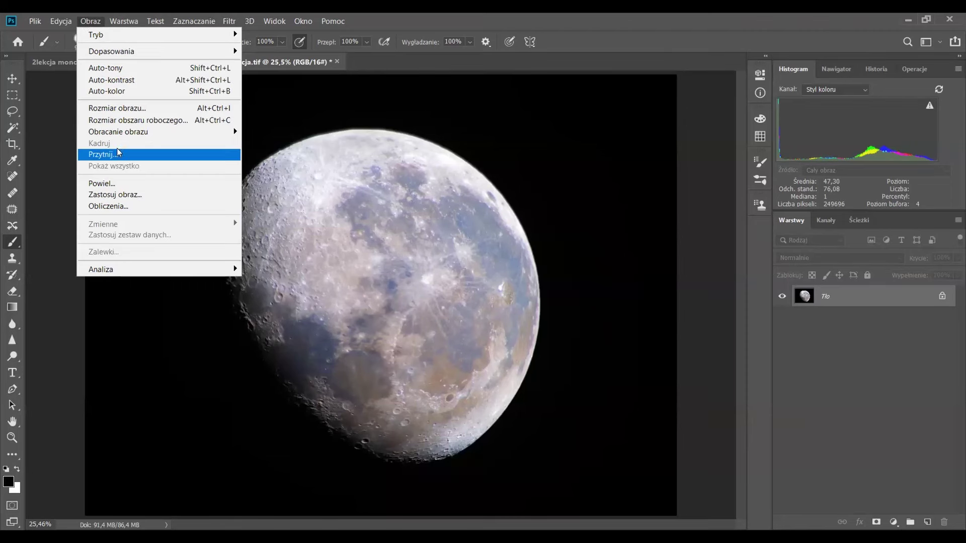
{"action": "mouse_move", "coordinate": [194, 134]}
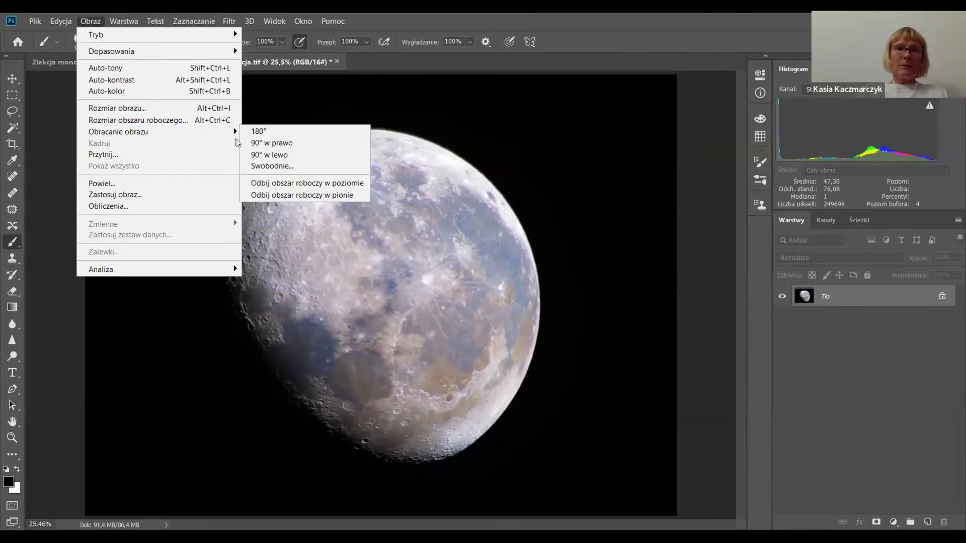
{"action": "left_click", "coordinate": [256, 160]}
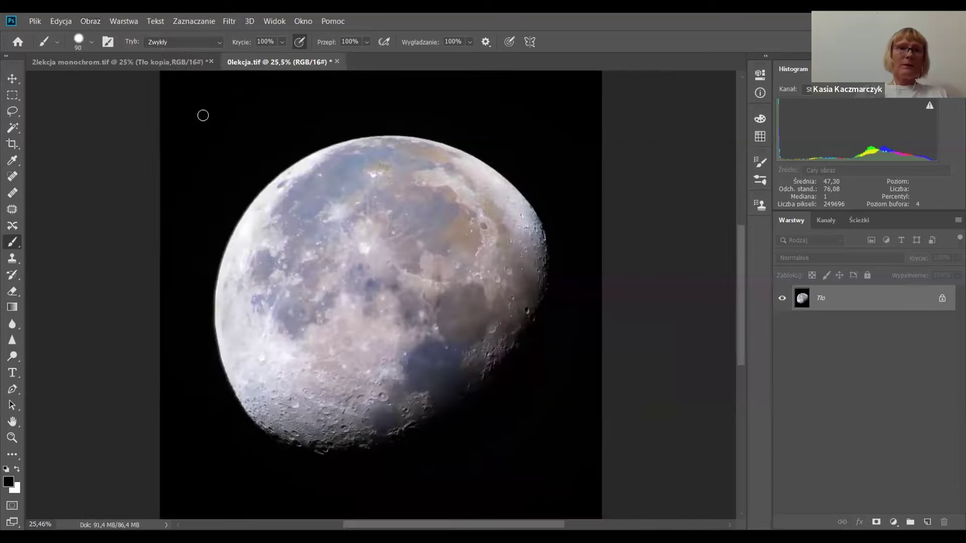
{"action": "left_click", "coordinate": [92, 22]}
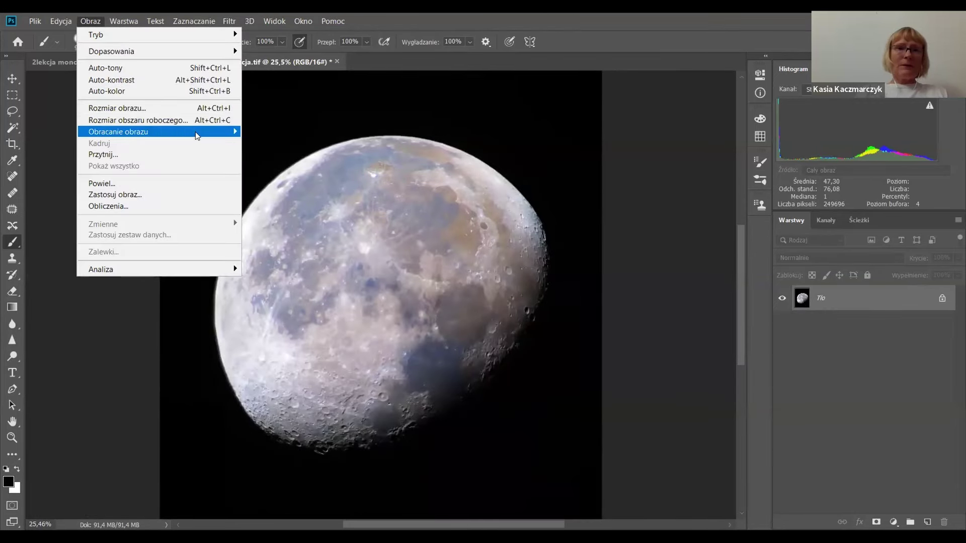
{"action": "mouse_move", "coordinate": [195, 132]}
{"action": "left_click", "coordinate": [252, 152]}
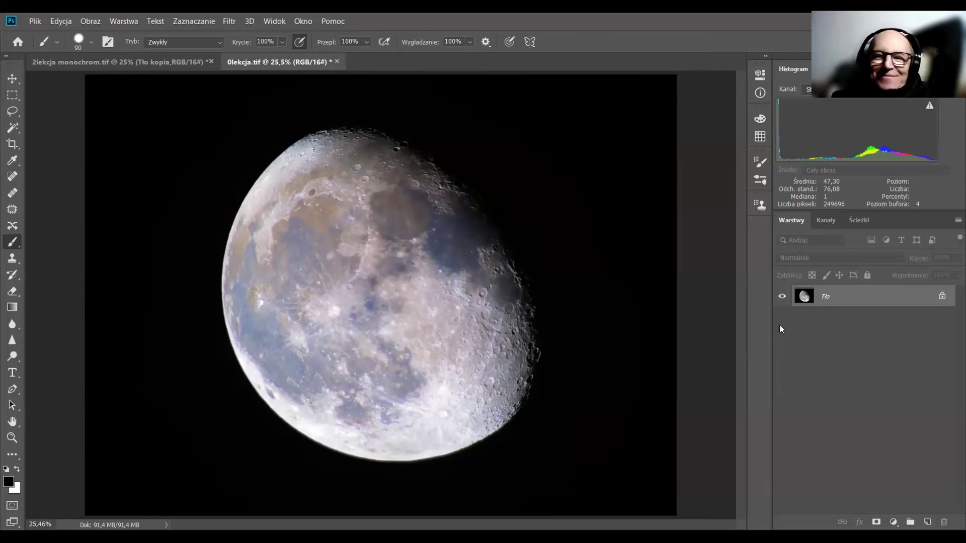
Step: Save the rotated Moon image as the TIFF 0lekcja obrobione without compression (Brak) and close the document
{"action": "left_click", "coordinate": [33, 21]}
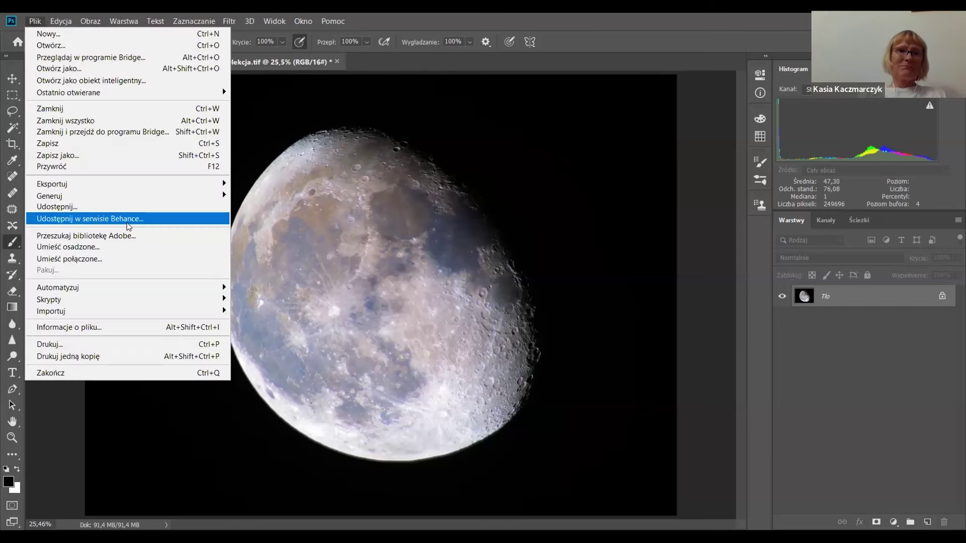
{"action": "left_click", "coordinate": [116, 156]}
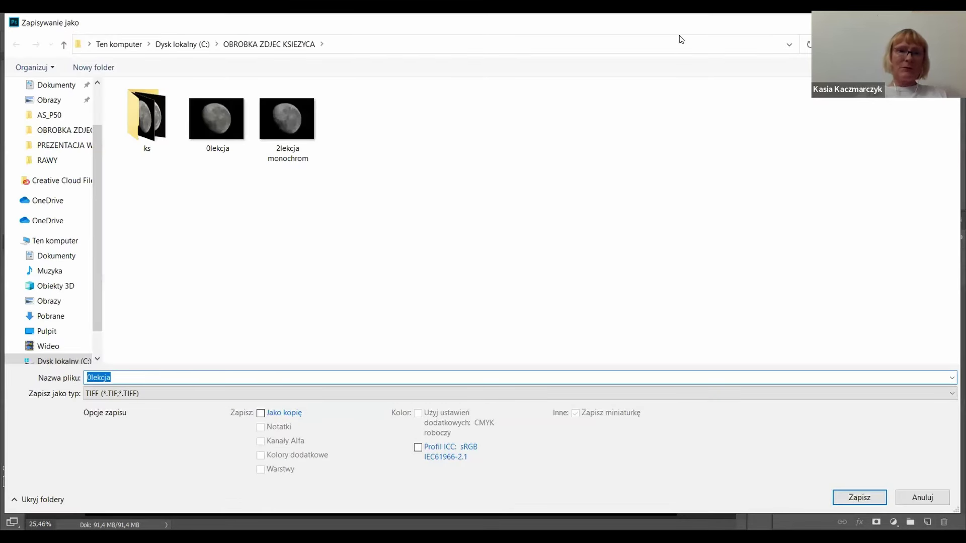
{"action": "left_click", "coordinate": [119, 376]}
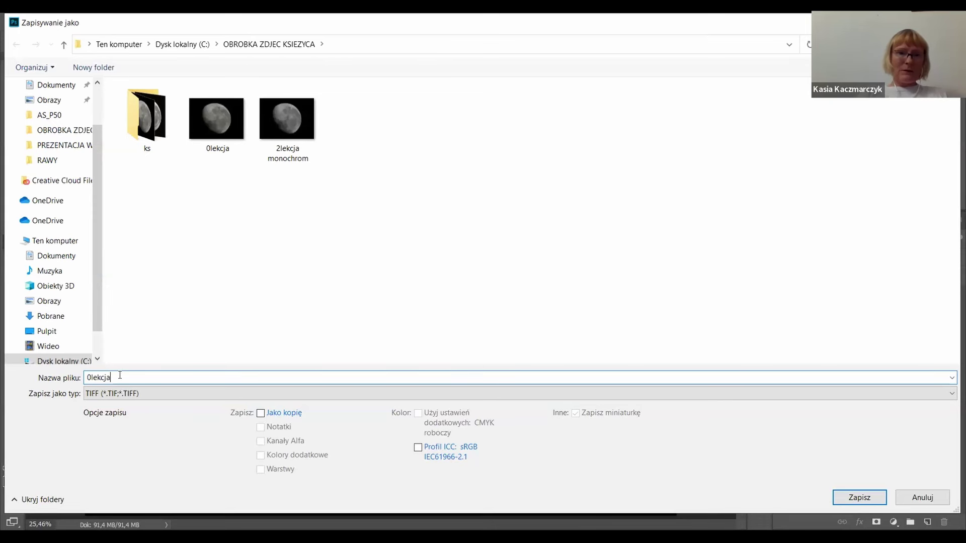
{"action": "type", "text": "ob"}
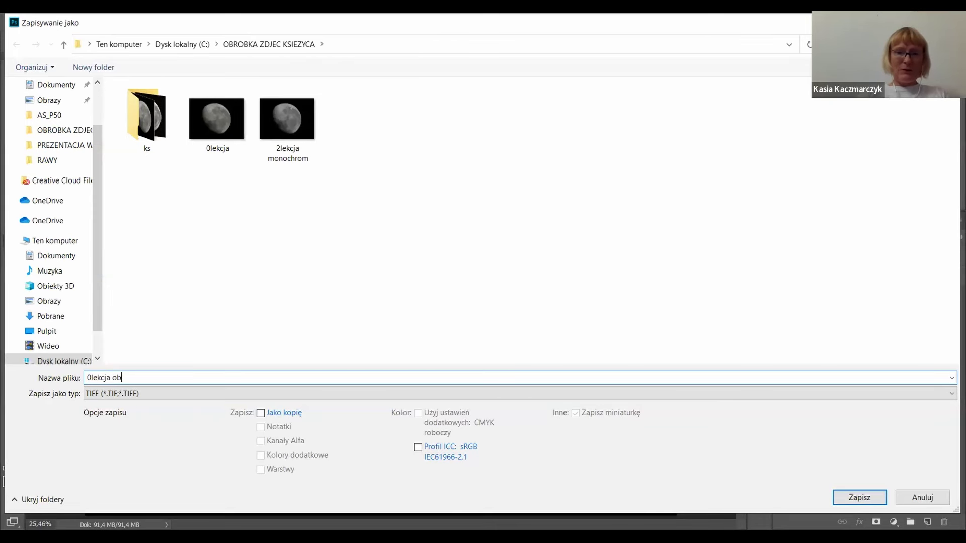
{"action": "type", "text": "robione"}
{"action": "key", "text": "Return"}
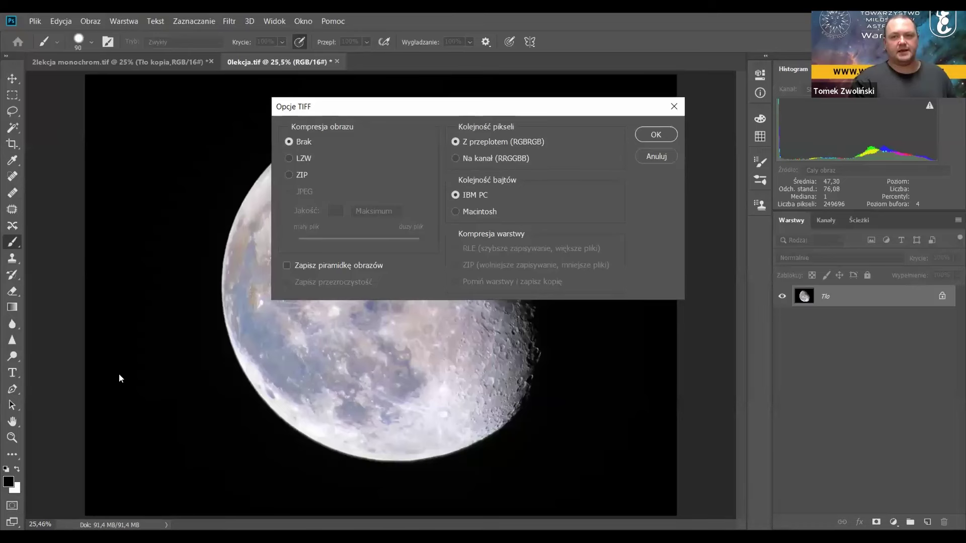
{"action": "key", "text": "Return"}
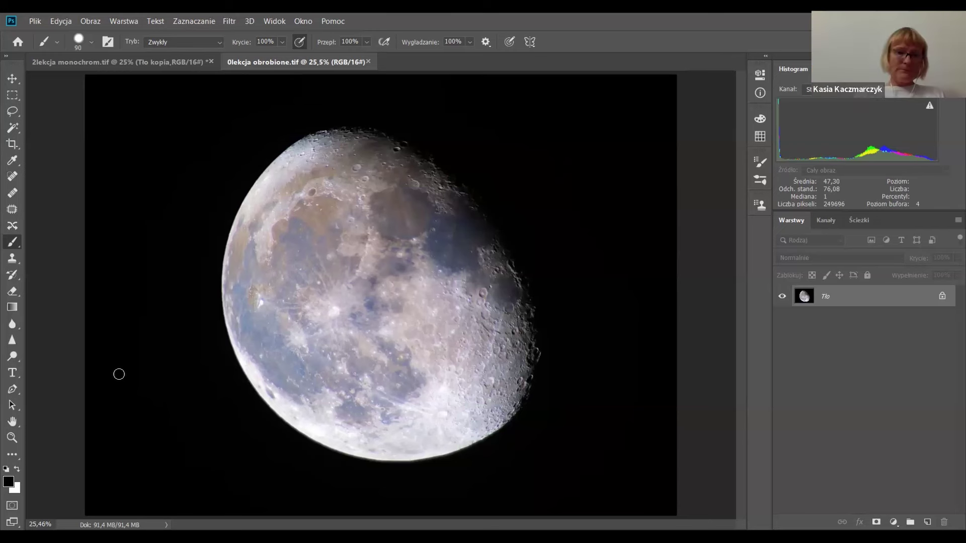
{"action": "key", "text": "ctrl+w"}
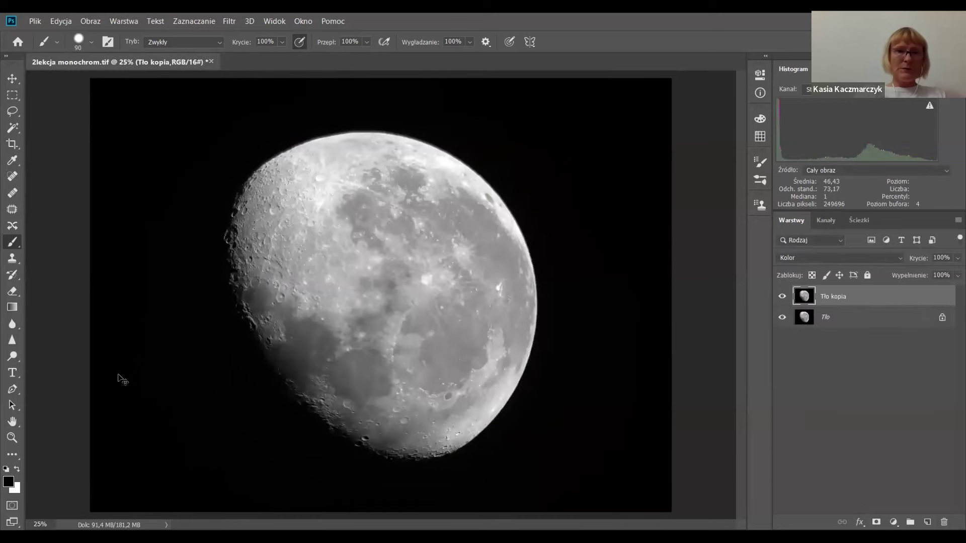
Step: Save 2lekcja monochrom.tif as an uncompressed TIFF (Brak) with its layers included using RLE layer compression, and close the document
{"action": "key", "text": "ctrl+w"}
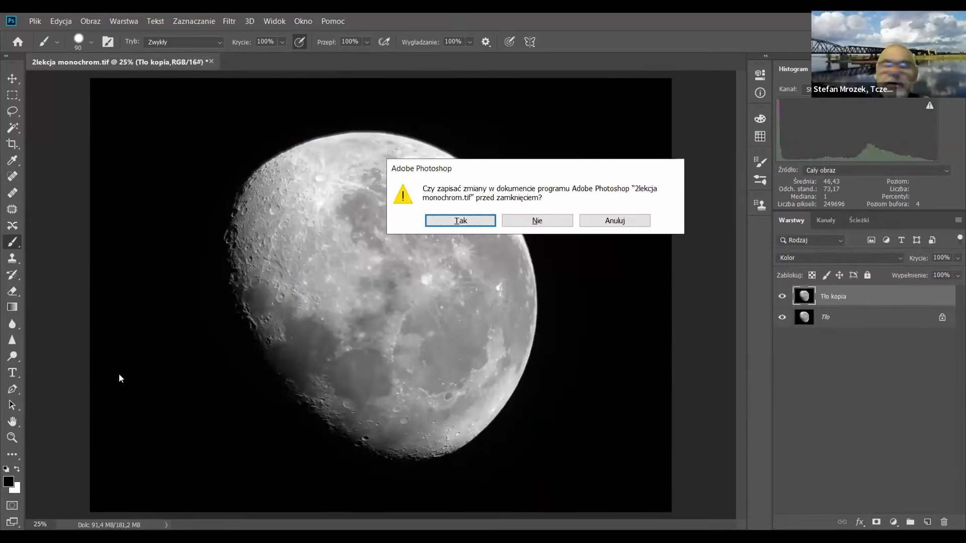
{"action": "key", "text": "Return"}
{"action": "key", "text": "Return"}
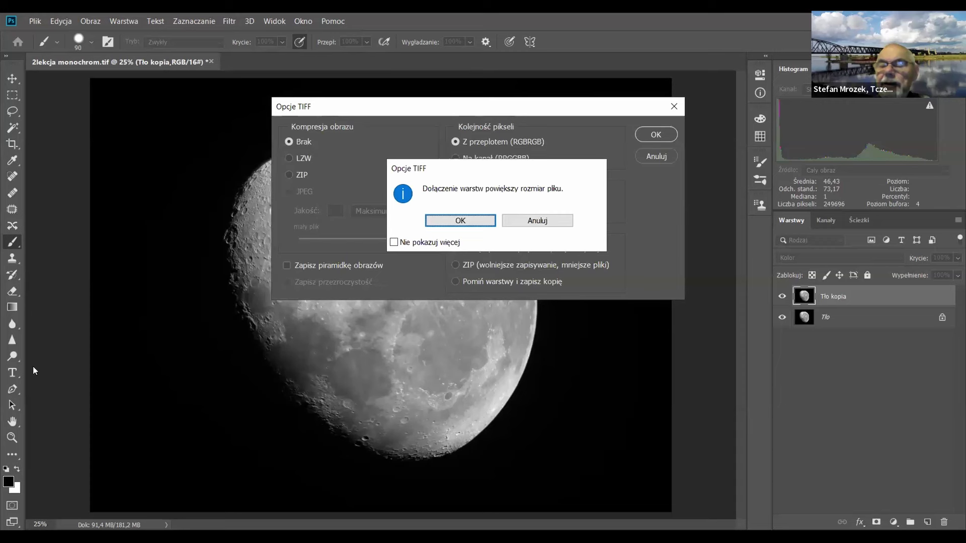
{"action": "left_click", "coordinate": [510, 221]}
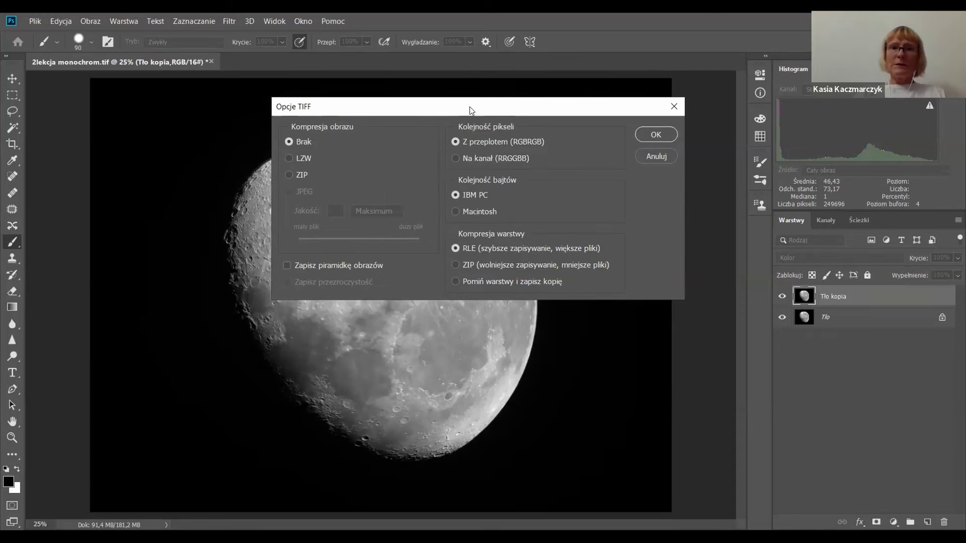
{"action": "left_click_drag", "start_coordinate": [471, 110], "coordinate": [290, 165]}
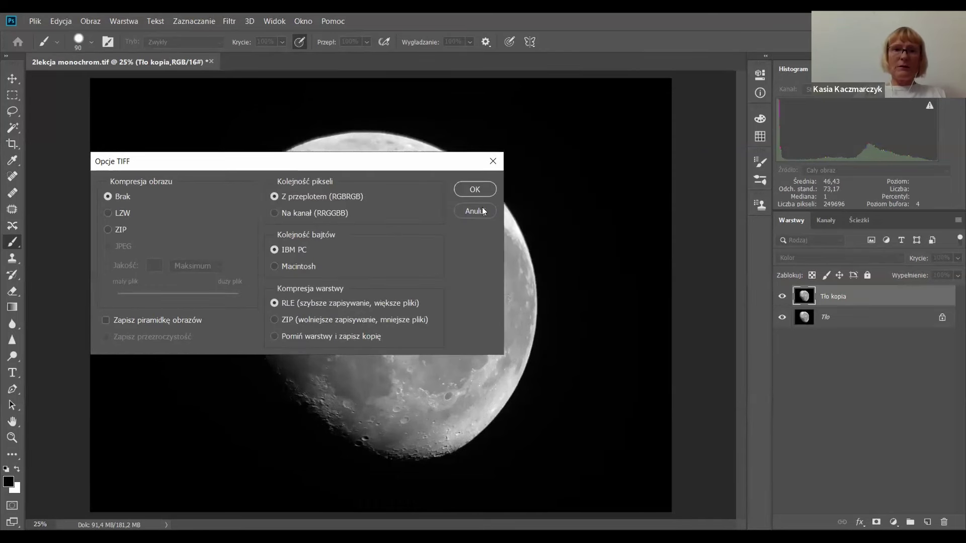
{"action": "left_click", "coordinate": [474, 192]}
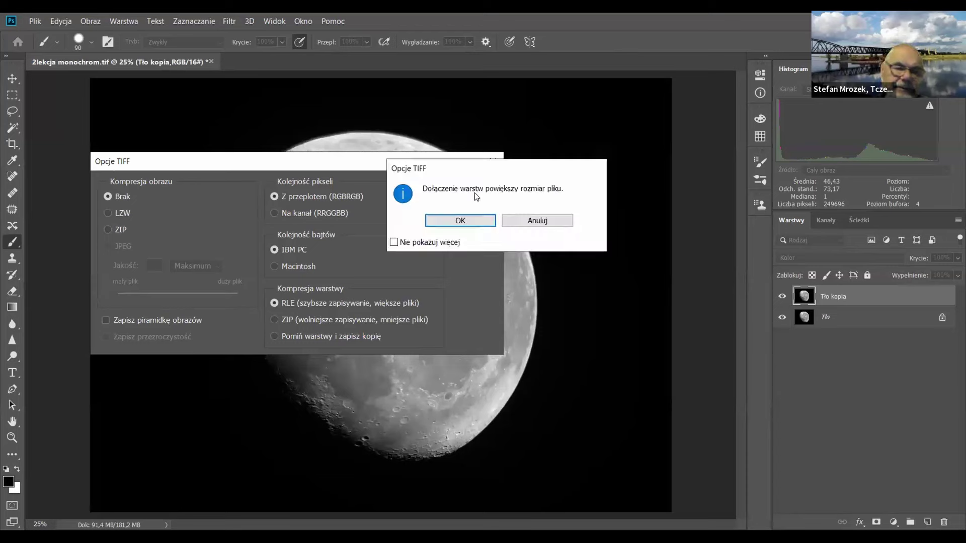
{"action": "left_click", "coordinate": [459, 221]}
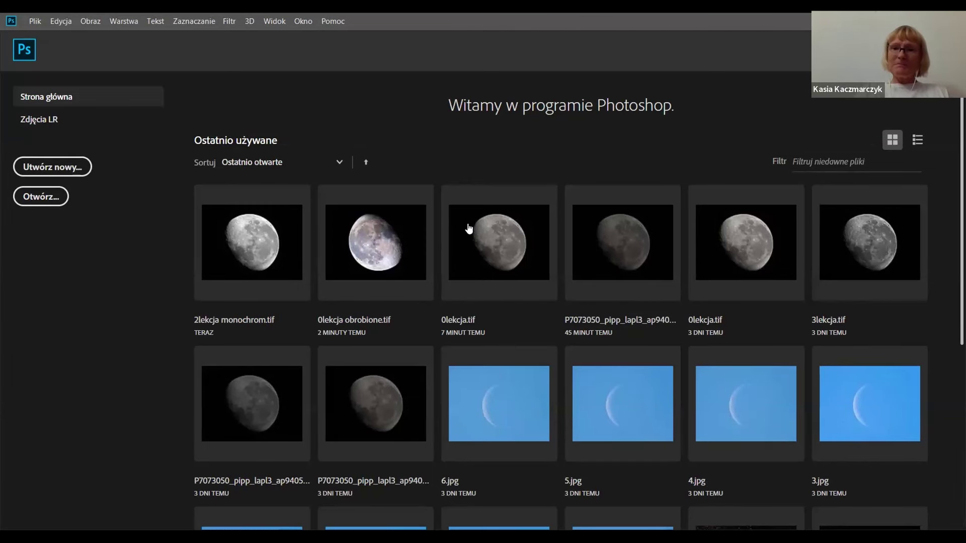
Step: Open the raw photo PB090781 from the OBROBKA WENUS folder on drive C: in Camera Raw
{"action": "left_click", "coordinate": [34, 22]}
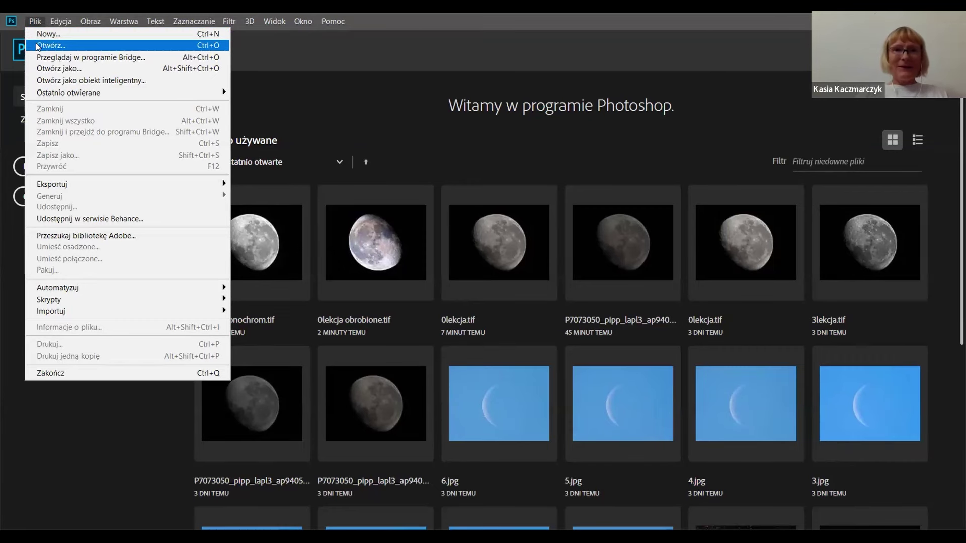
{"action": "left_click", "coordinate": [37, 45]}
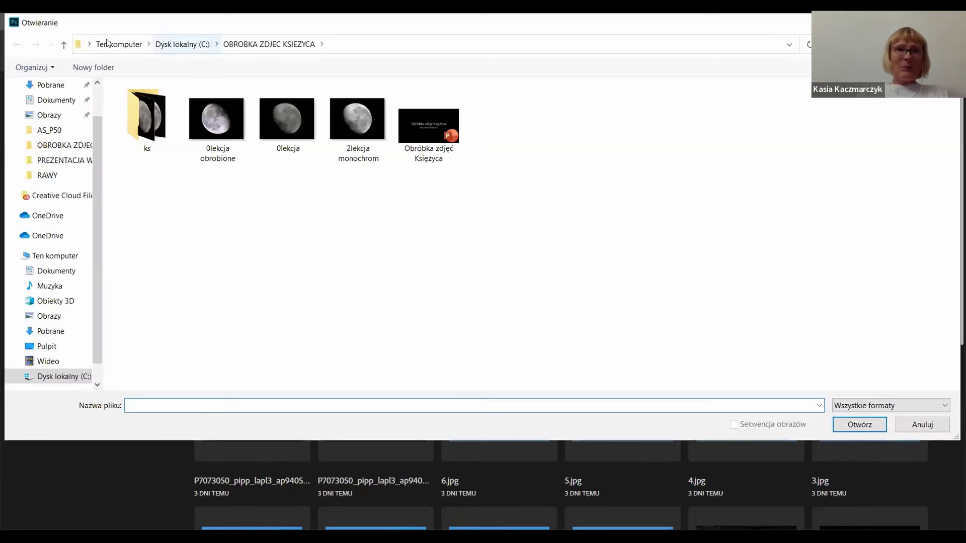
{"action": "left_click", "coordinate": [170, 43]}
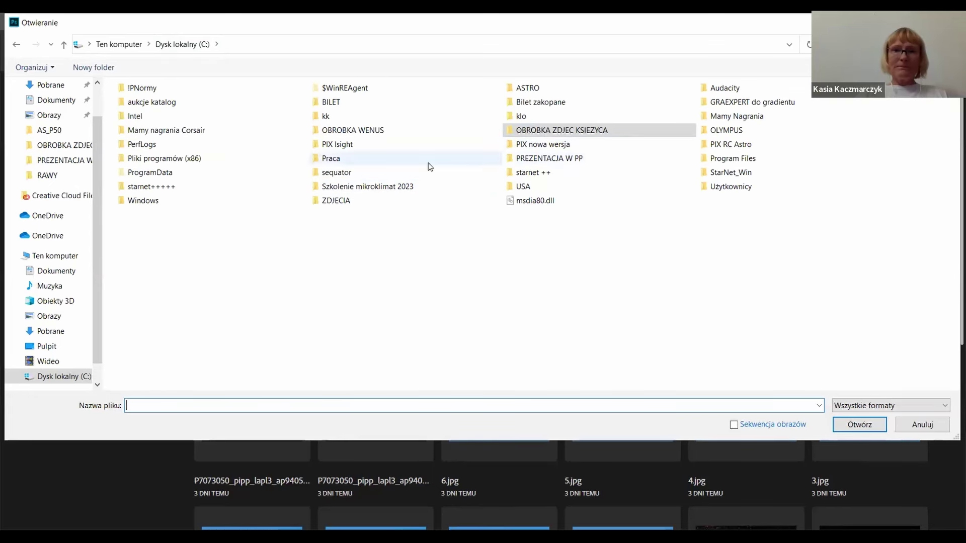
{"action": "double_click", "coordinate": [363, 131]}
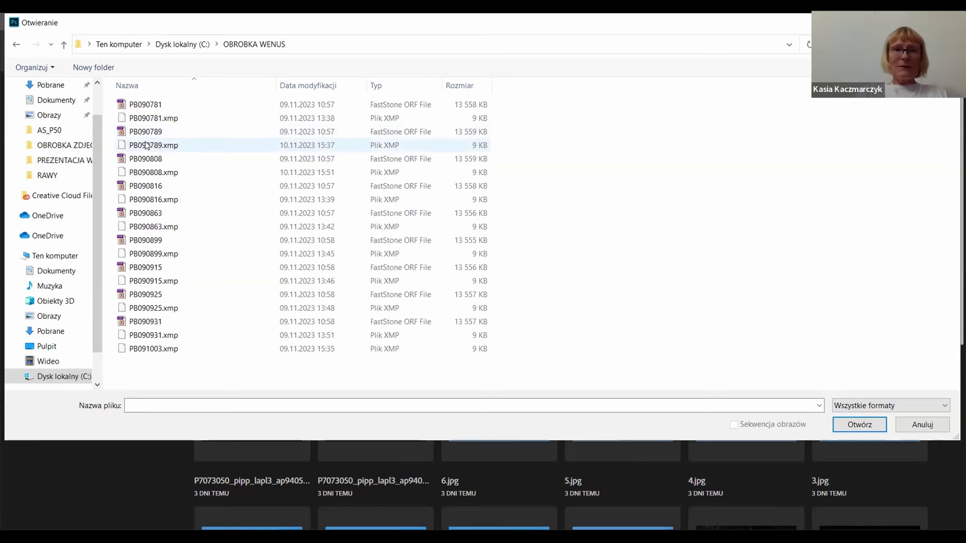
{"action": "left_click", "coordinate": [153, 107]}
{"action": "double_click", "coordinate": [153, 106]}
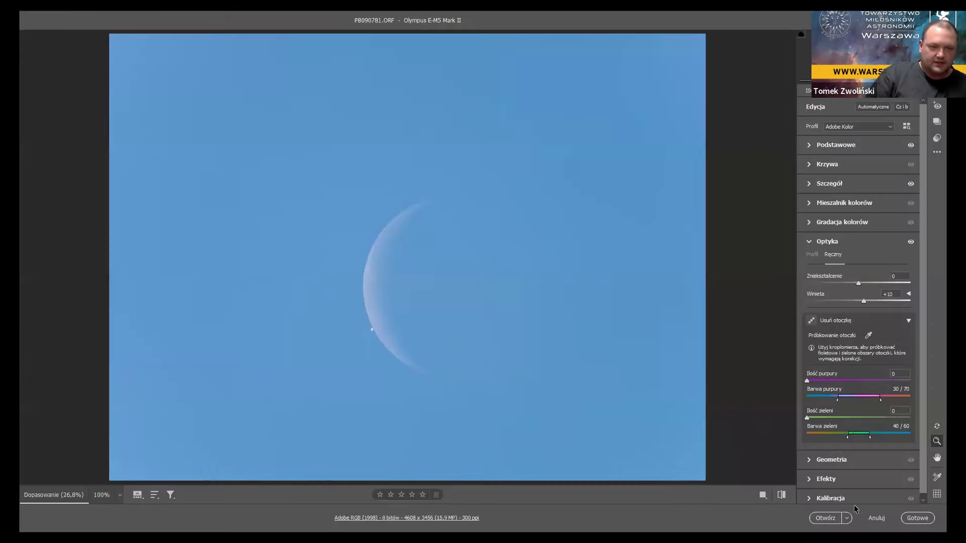
{"action": "left_click", "coordinate": [877, 518]}
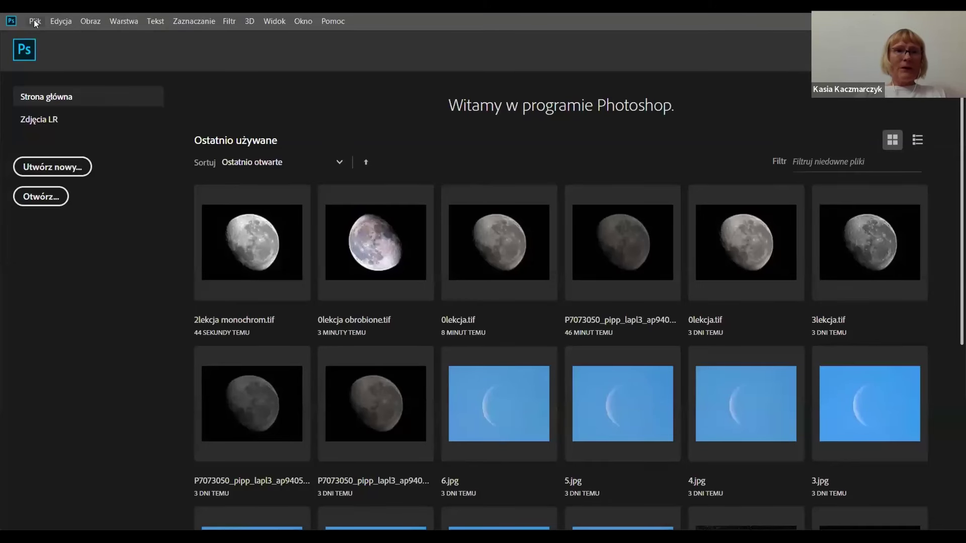
{"action": "left_click", "coordinate": [35, 20]}
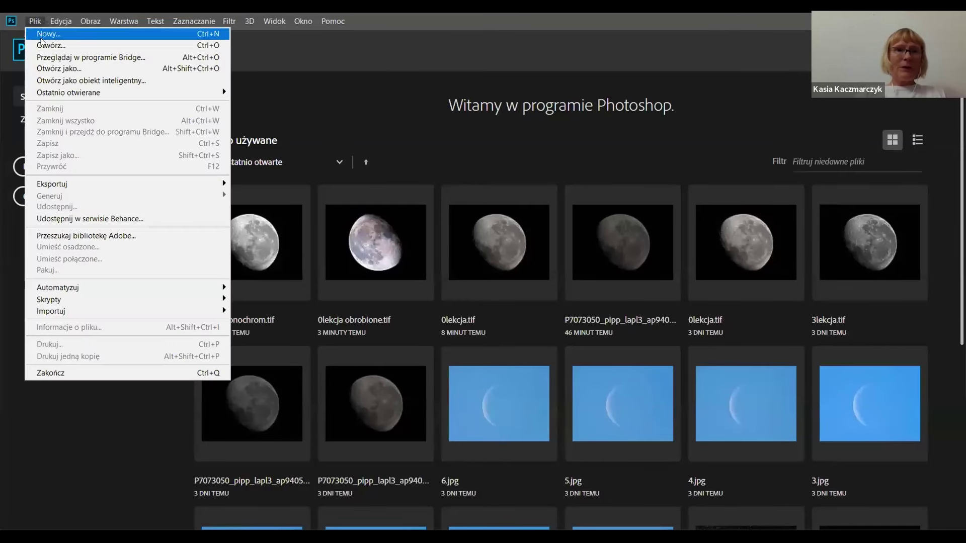
{"action": "left_click", "coordinate": [42, 45]}
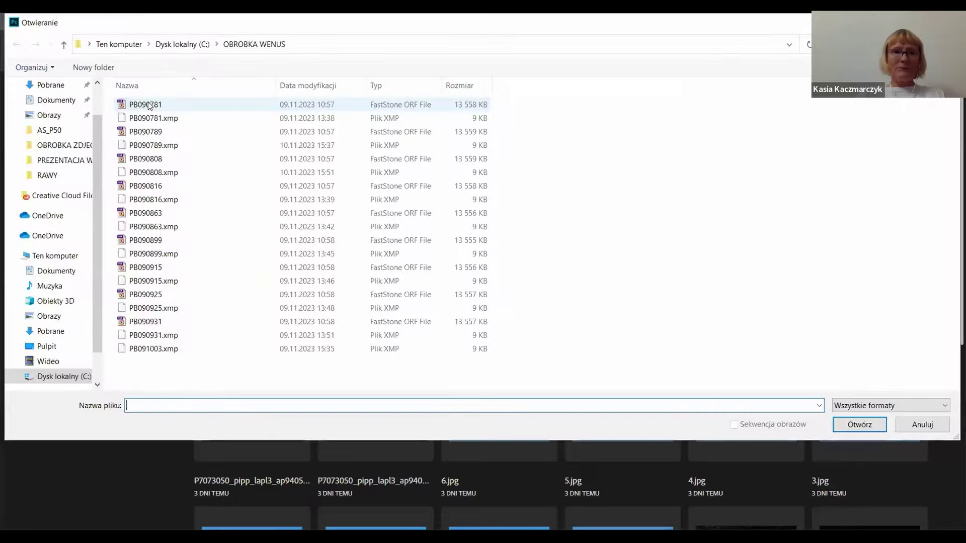
{"action": "double_click", "coordinate": [149, 106]}
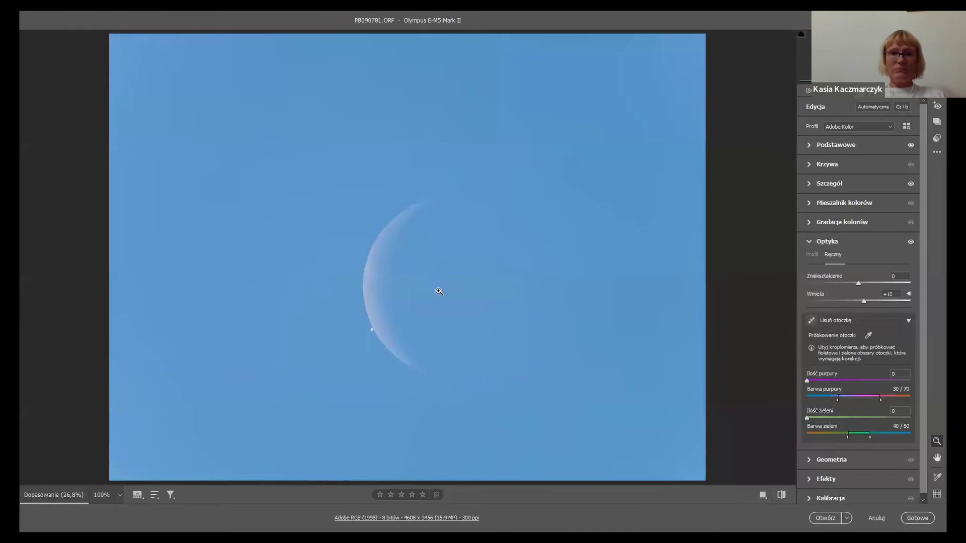
Step: Review the Podstawowe and Szczegół settings of PB090781.ORF and open the photo for editing with its existing adjustments
{"action": "left_click", "coordinate": [853, 147]}
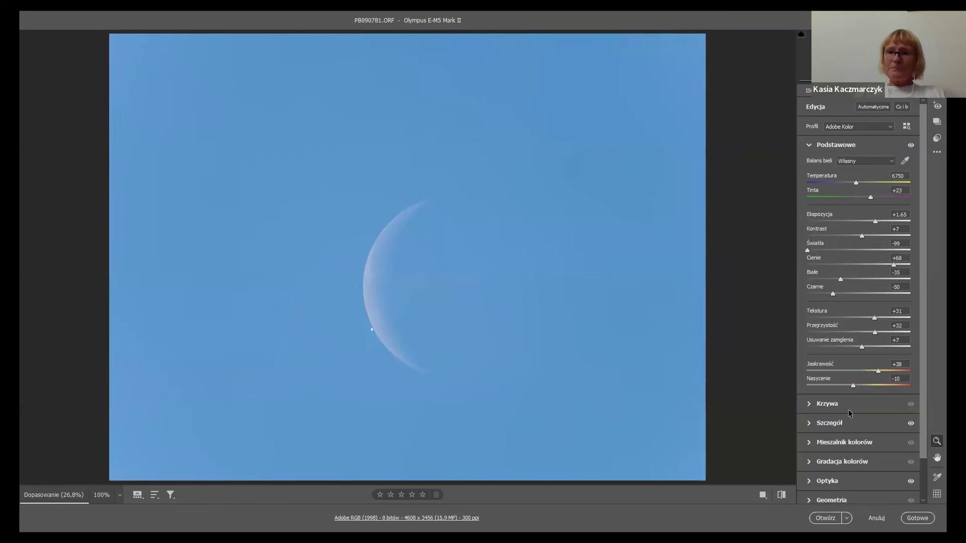
{"action": "left_click", "coordinate": [847, 425]}
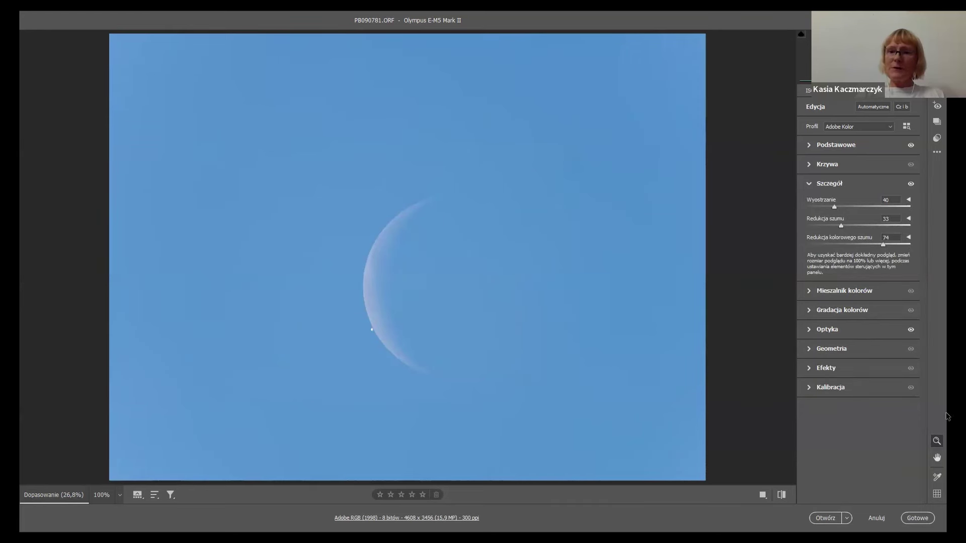
{"action": "key", "text": "Return"}
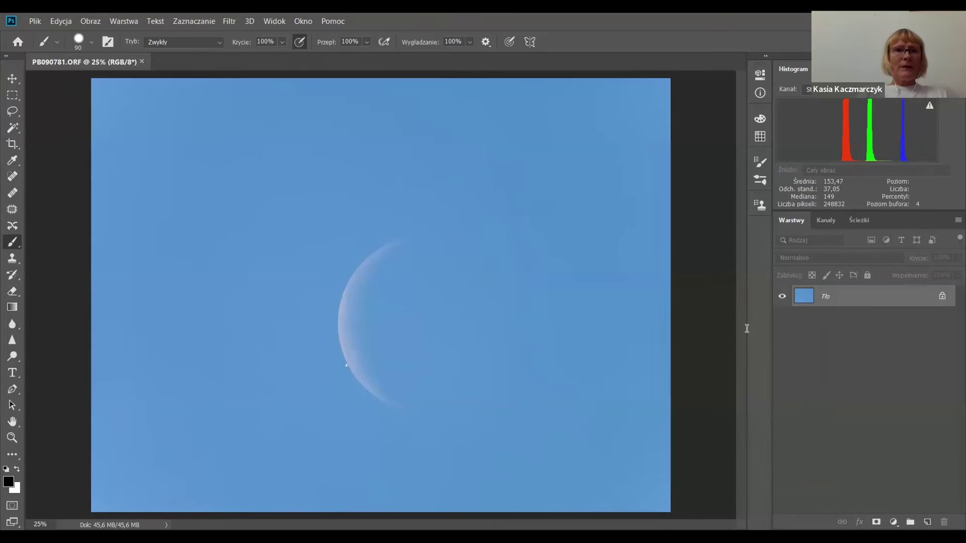
{"action": "left_click", "coordinate": [35, 20]}
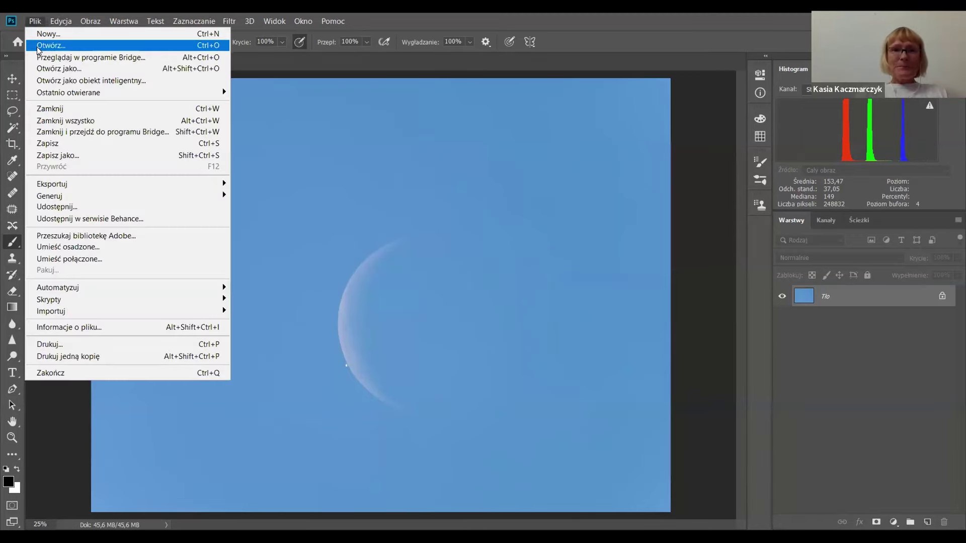
{"action": "left_click", "coordinate": [37, 47]}
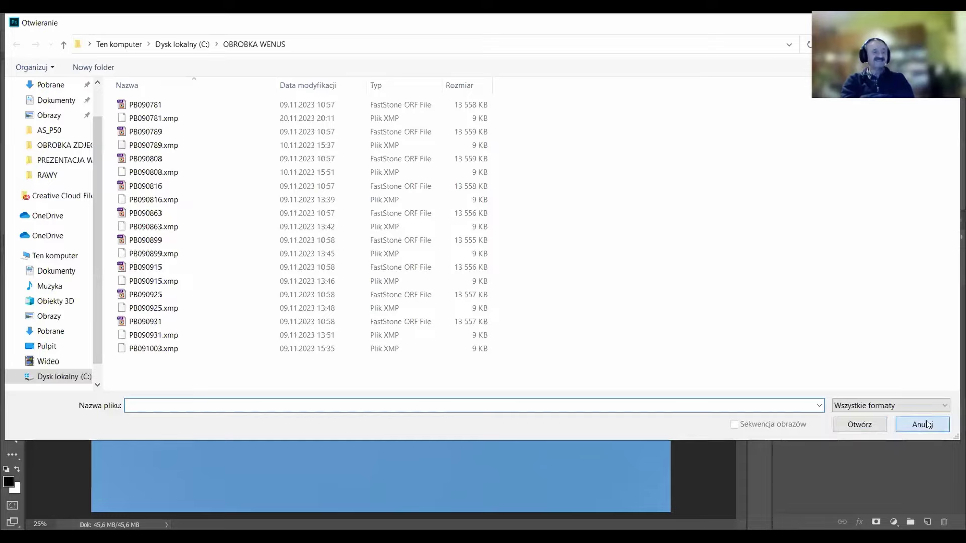
{"action": "left_click", "coordinate": [928, 424]}
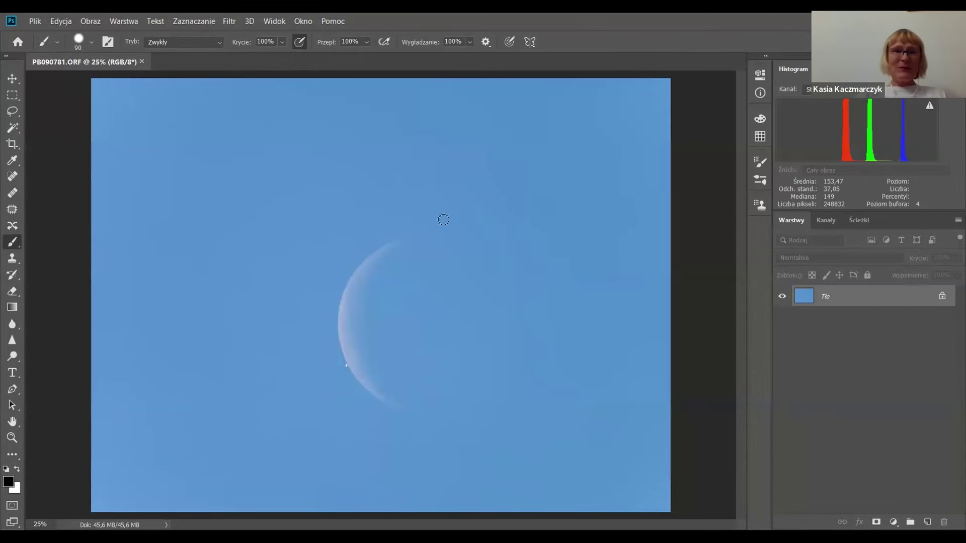
Step: Place PB090789 as an embedded object over PB090781.ORF, applying the previous Camera Raw settings (Zastosuj poprzednie ustawienia) to it
{"action": "left_click", "coordinate": [35, 21]}
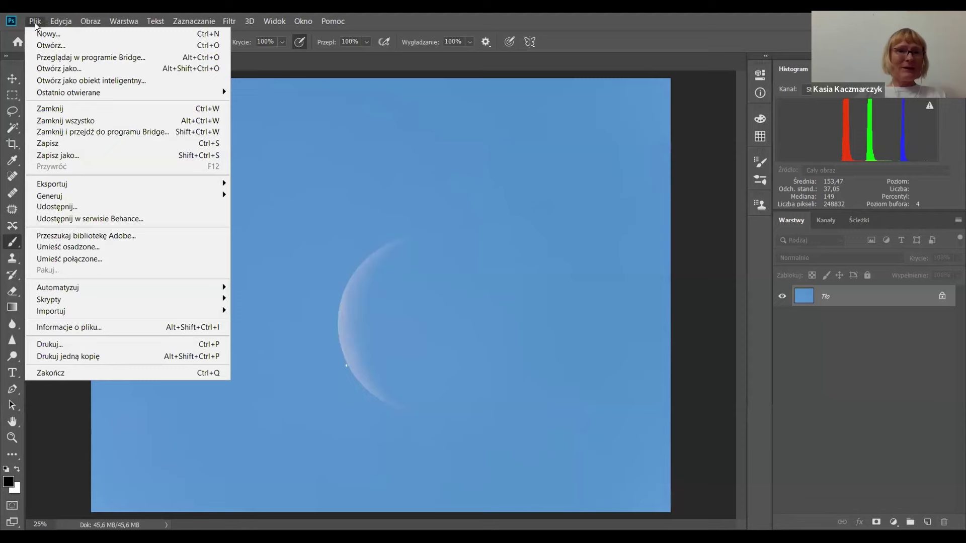
{"action": "left_click", "coordinate": [59, 246]}
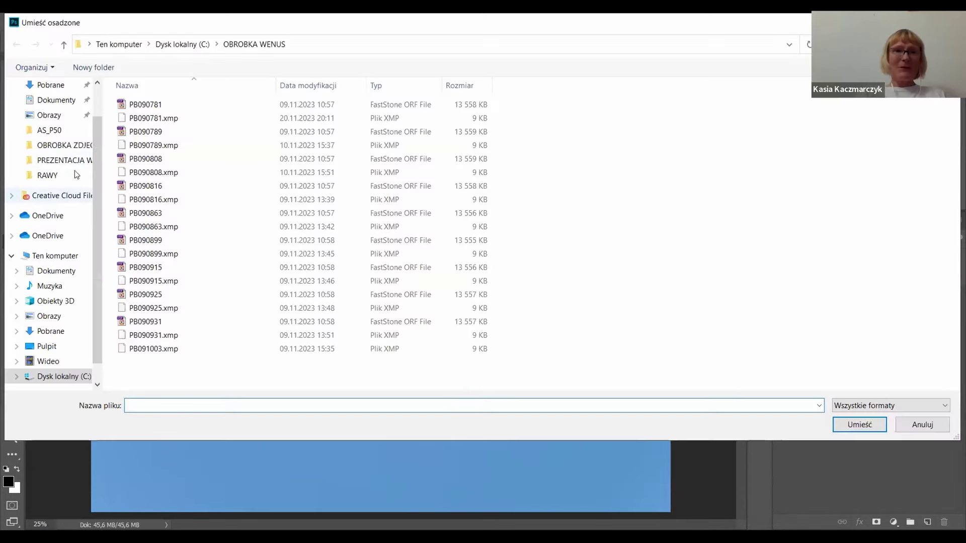
{"action": "double_click", "coordinate": [134, 132]}
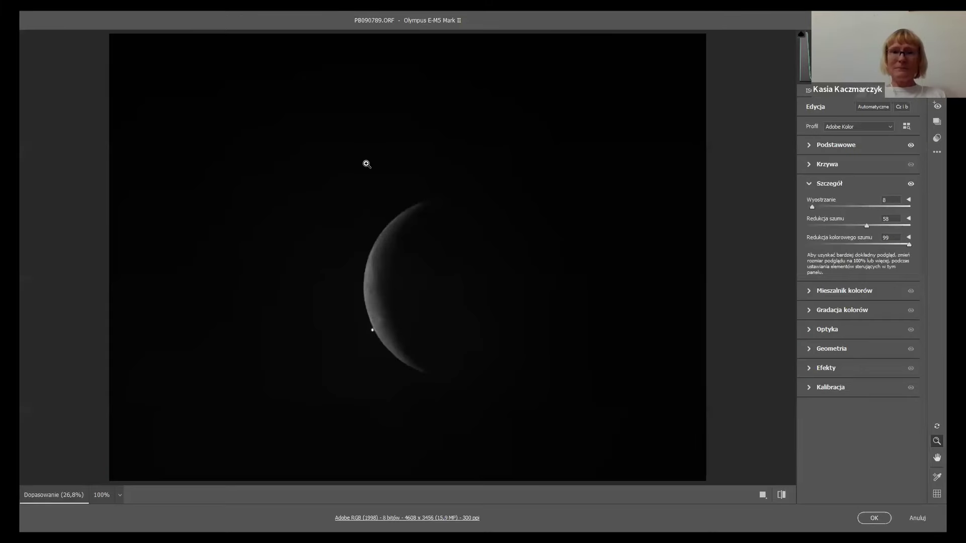
{"action": "left_click", "coordinate": [936, 152]}
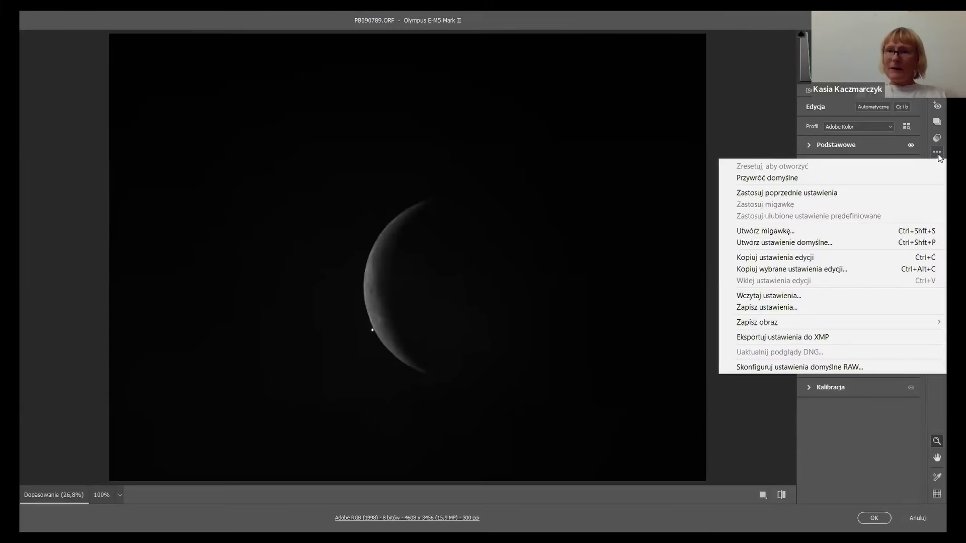
{"action": "left_click", "coordinate": [873, 189]}
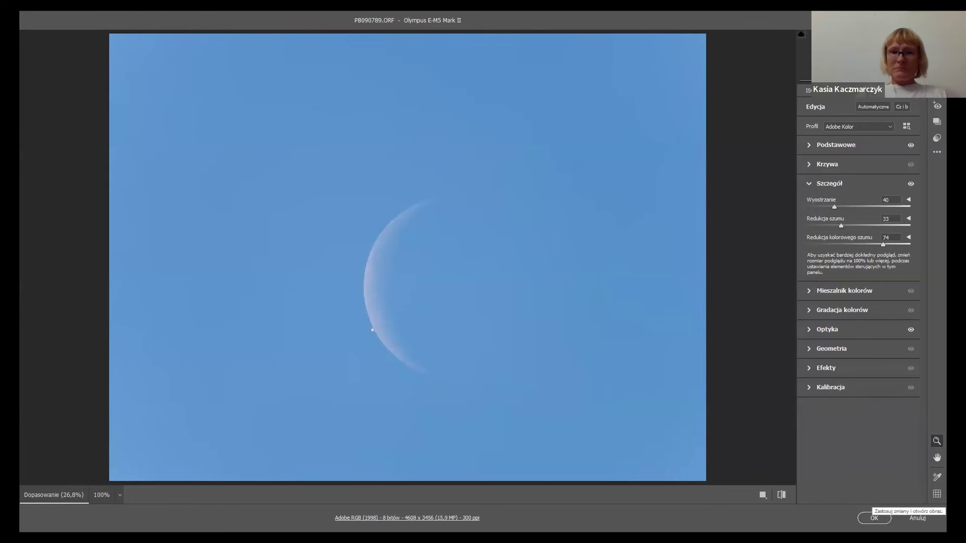
{"action": "left_click", "coordinate": [874, 518]}
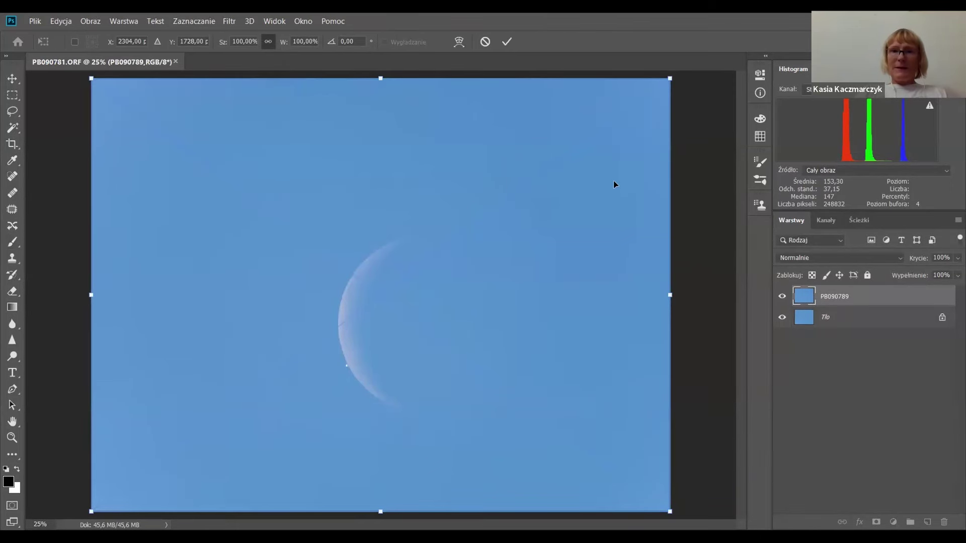
{"action": "left_click", "coordinate": [506, 42]}
{"action": "key", "text": "b"}
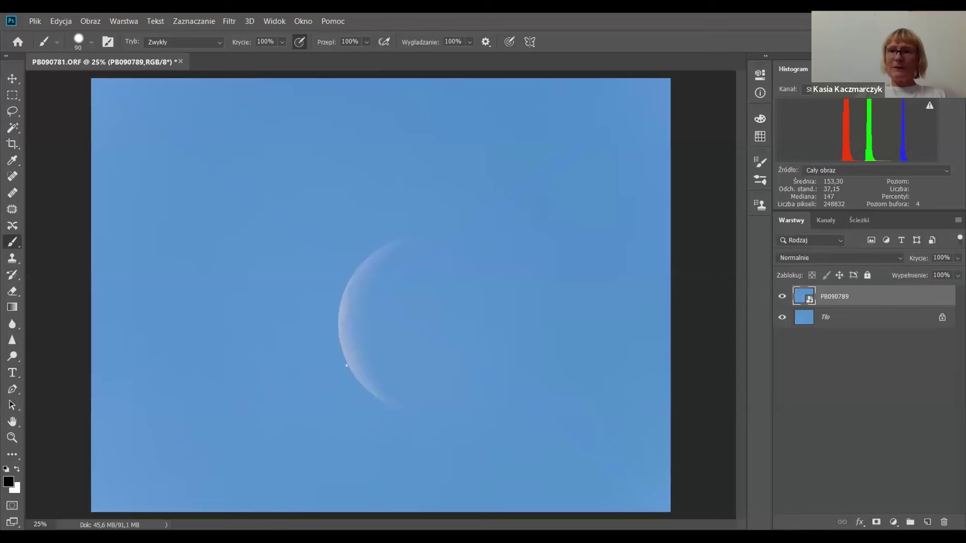
Step: Try the PB090789 layer at 53% opacity without rasterizing it, and delete the layer
{"action": "left_click", "coordinate": [957, 258]}
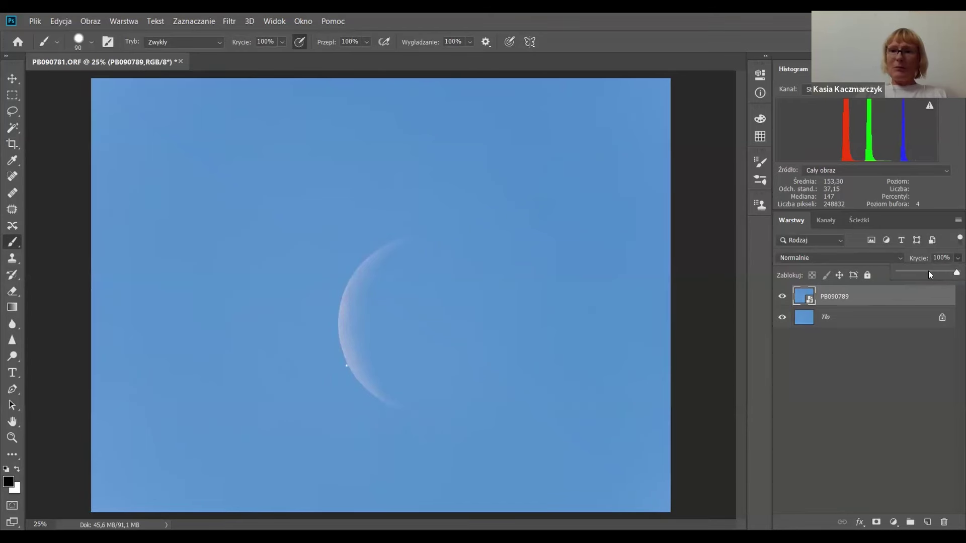
{"action": "left_click", "coordinate": [929, 271]}
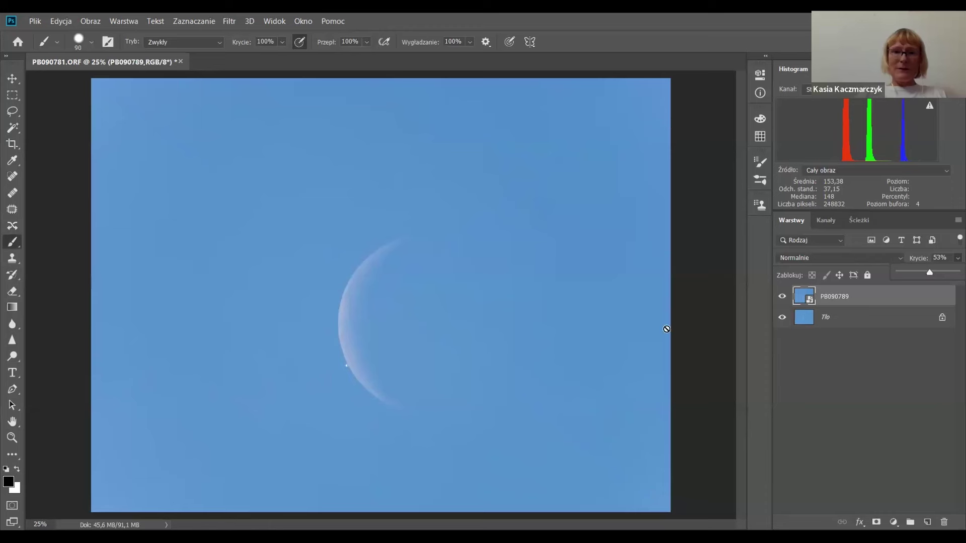
{"action": "left_click", "coordinate": [561, 231]}
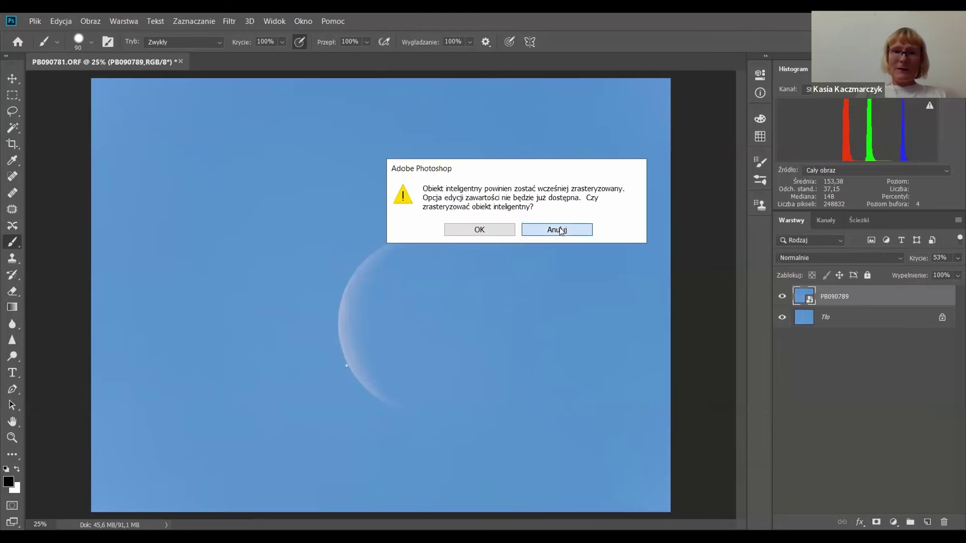
{"action": "left_click", "coordinate": [560, 231]}
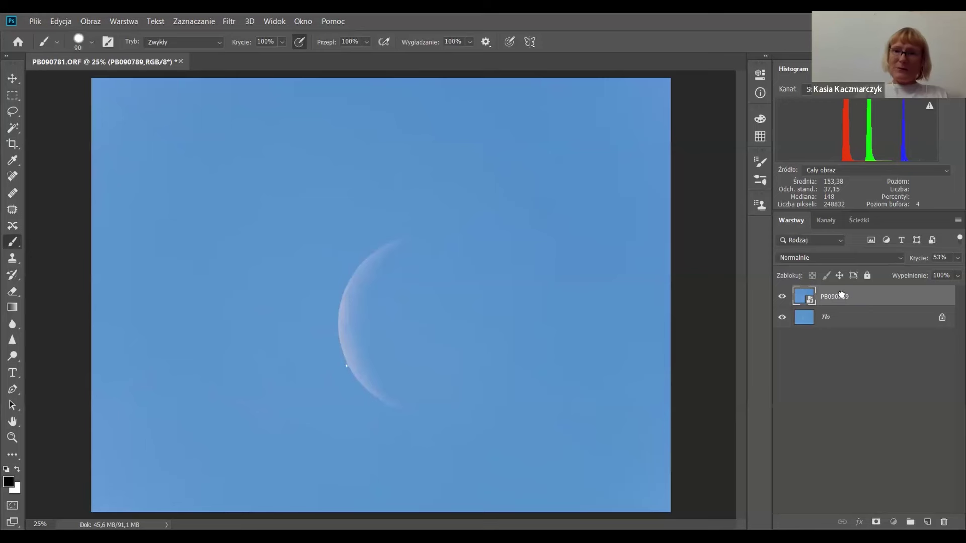
{"action": "key", "text": "Delete"}
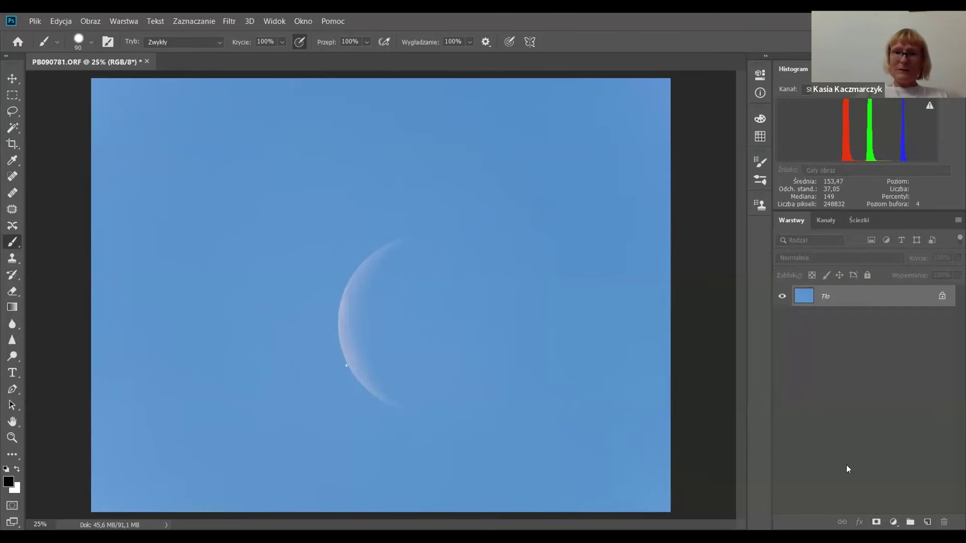
Step: Place PB090808 as an embedded object over PB090781.ORF, applying the previous Camera Raw settings to it
{"action": "left_click", "coordinate": [35, 22]}
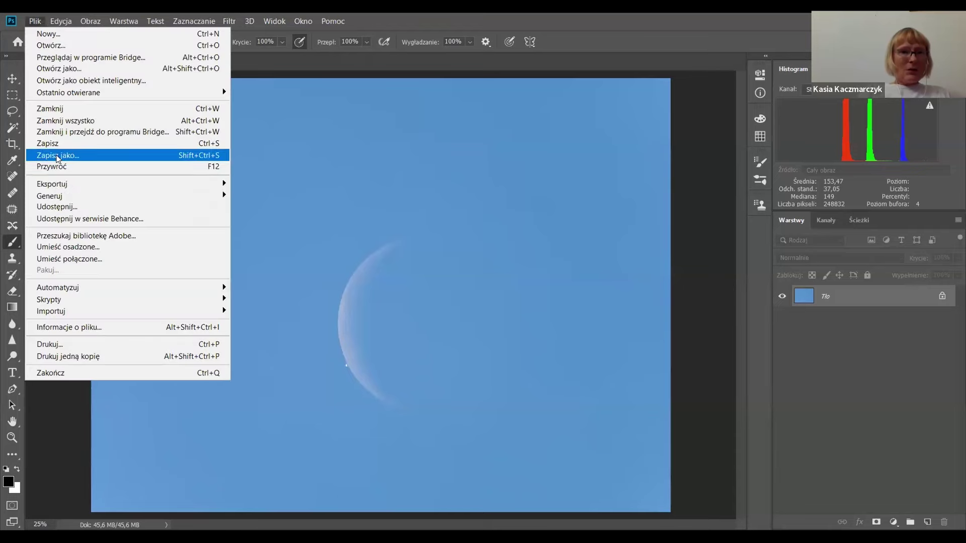
{"action": "left_click", "coordinate": [63, 250]}
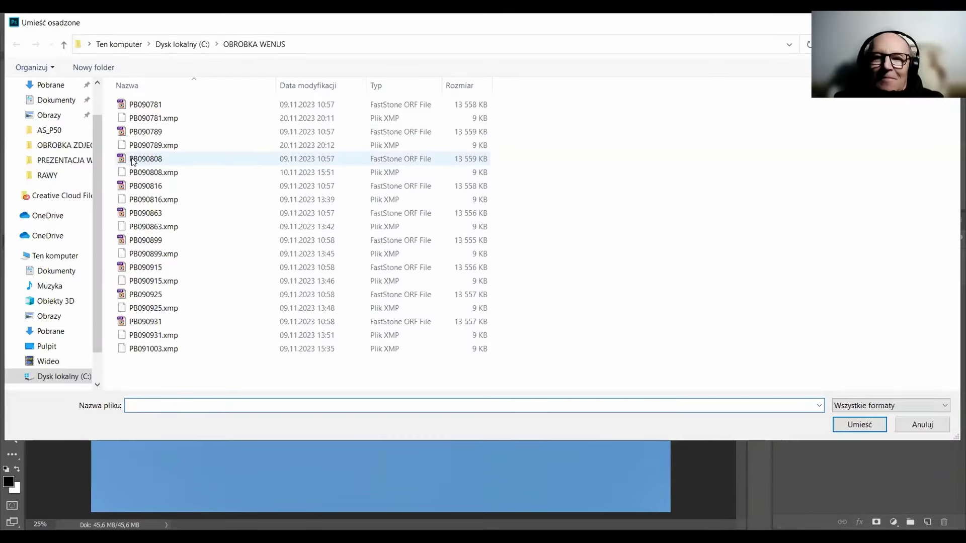
{"action": "double_click", "coordinate": [132, 160]}
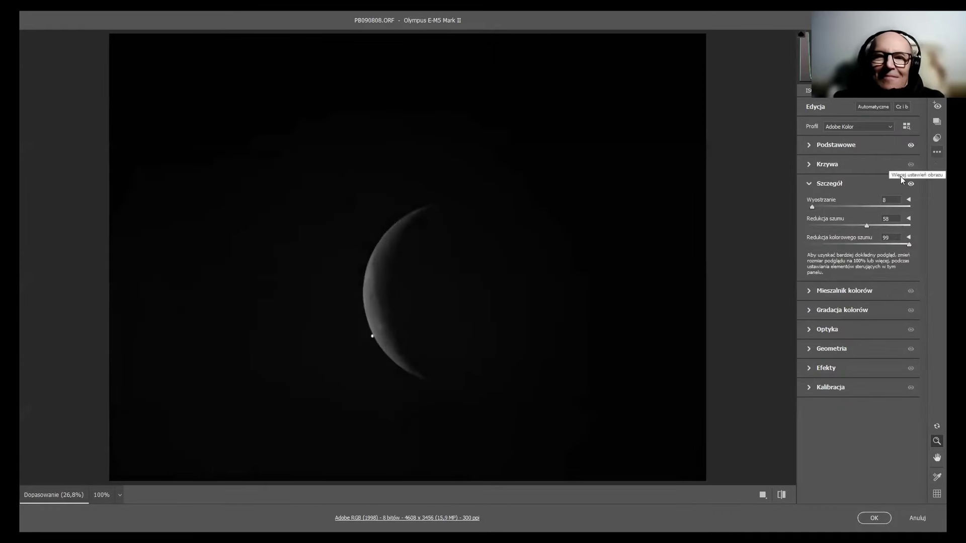
{"action": "left_click", "coordinate": [933, 159]}
{"action": "left_click", "coordinate": [889, 191]}
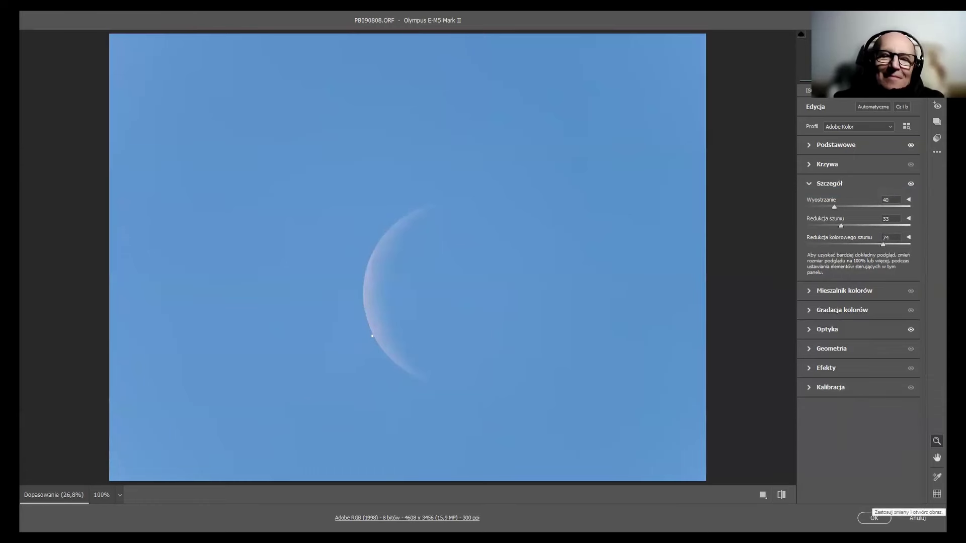
{"action": "left_click", "coordinate": [874, 518]}
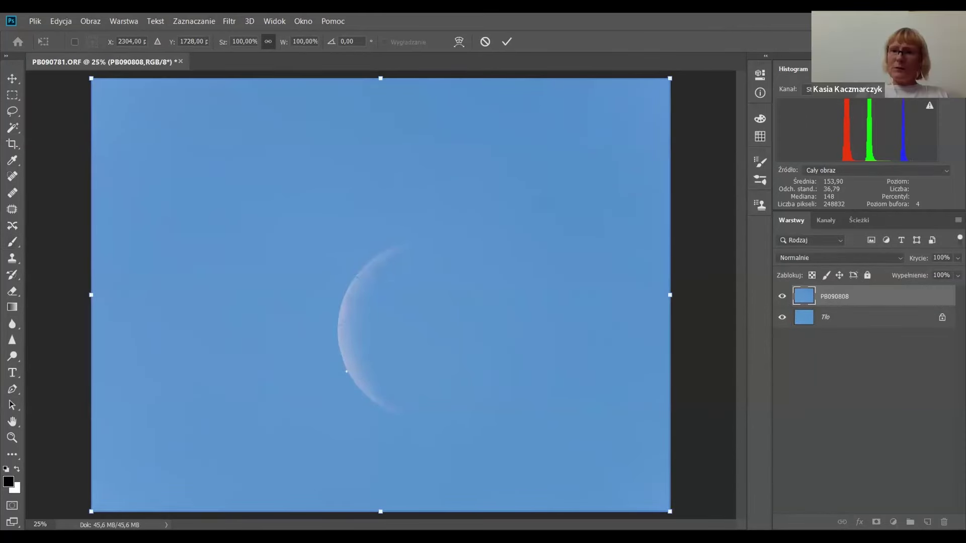
{"action": "key", "text": "Return"}
Step: Lower the PB090808 layer's opacity to 52% and move the layer up until its Venus and Moon edge overlap those of the background
{"action": "left_click_drag", "start_coordinate": [957, 258], "coordinate": [928, 270]}
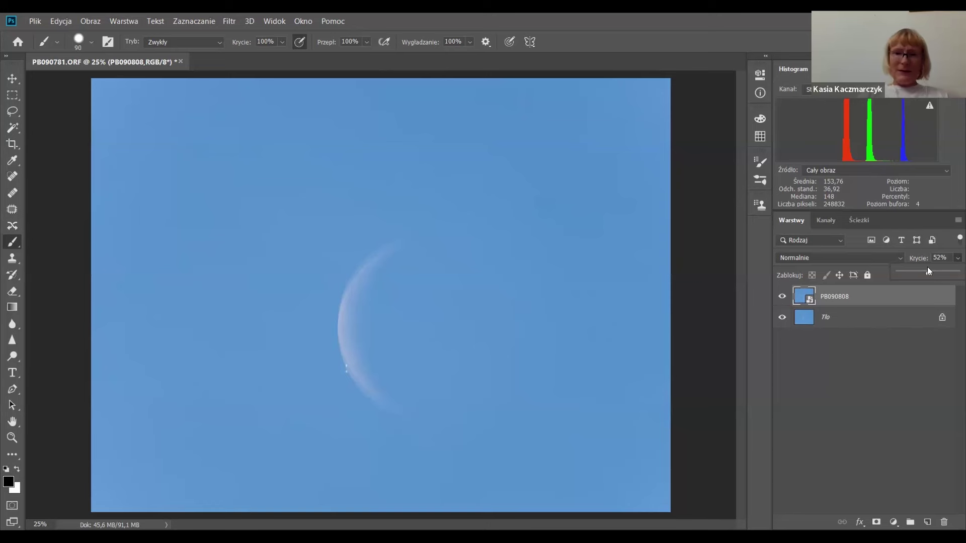
{"action": "key", "text": "ctrl+plus"}
{"action": "key", "text": "ctrl+plus"}
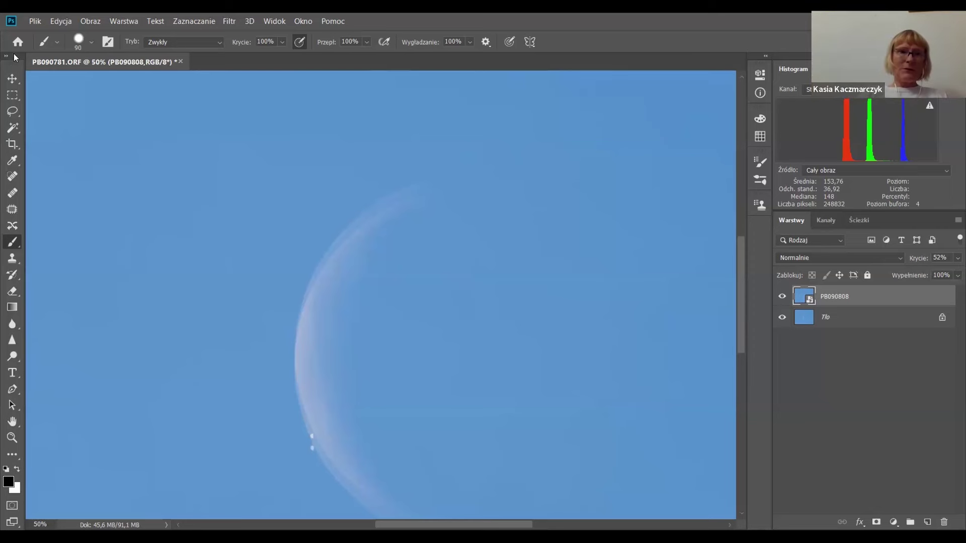
{"action": "left_click", "coordinate": [12, 79]}
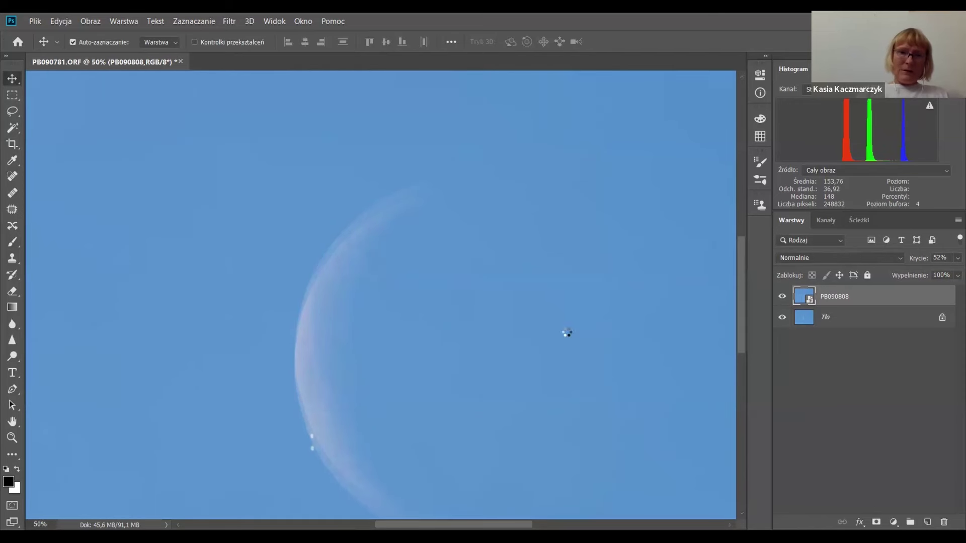
{"action": "key", "text": "shift+Up"}
{"action": "key", "text": "shift+Up"}
{"action": "key", "text": "shift+Up"}
{"action": "key", "text": "shift+Up"}
{"action": "key", "text": "shift+Up"}
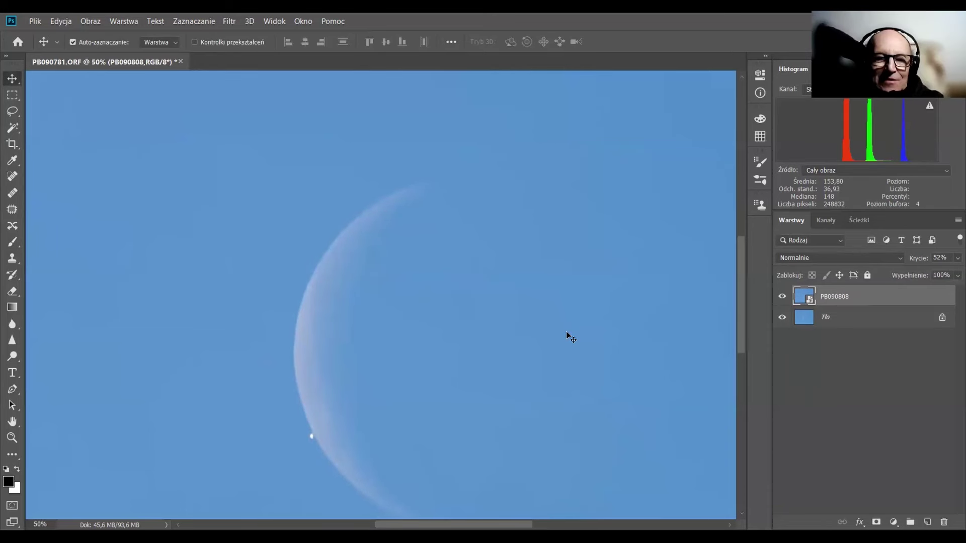
{"action": "key", "text": "shift+Left"}
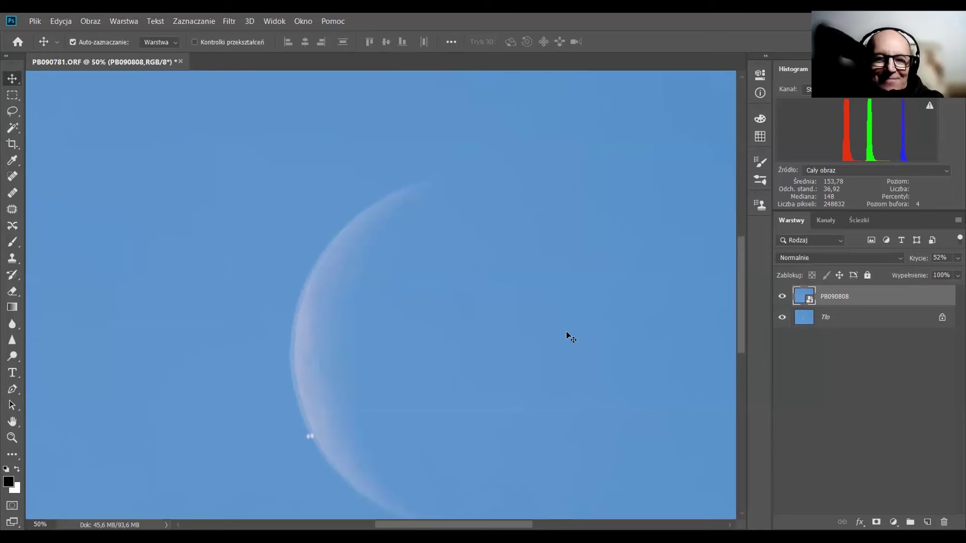
{"action": "key", "text": "shift+Right"}
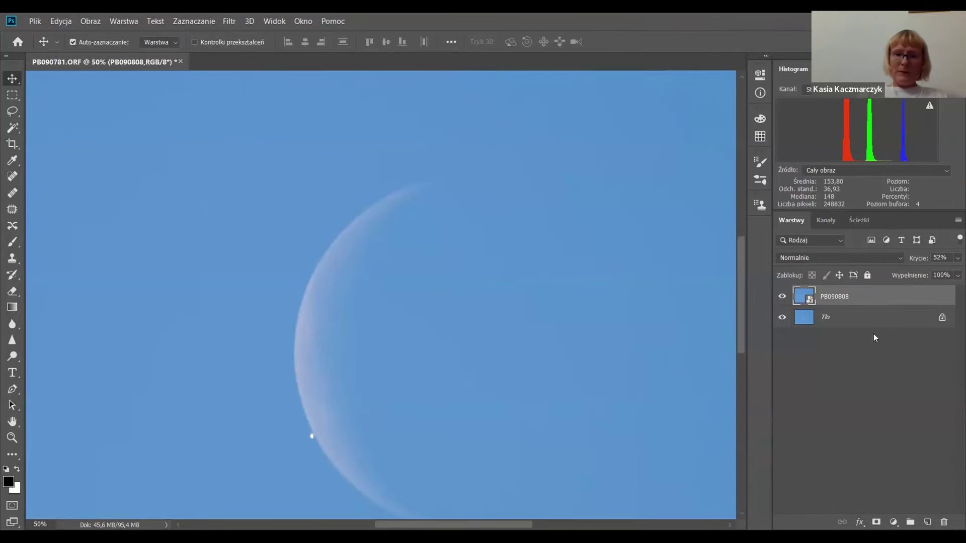
Step: Restore the aligned PB090808 layer's opacity to 100%
{"action": "key", "text": "ctrl+0"}
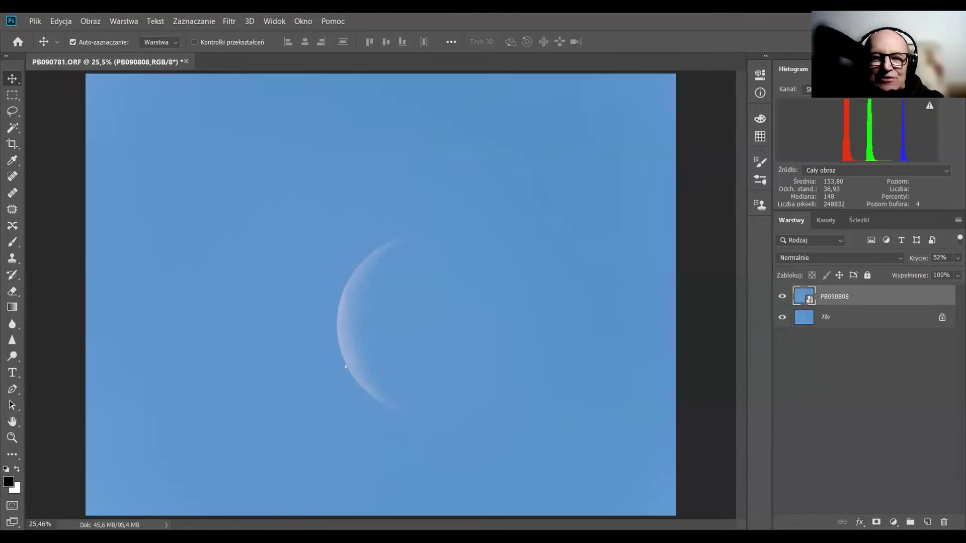
{"action": "left_click", "coordinate": [957, 258]}
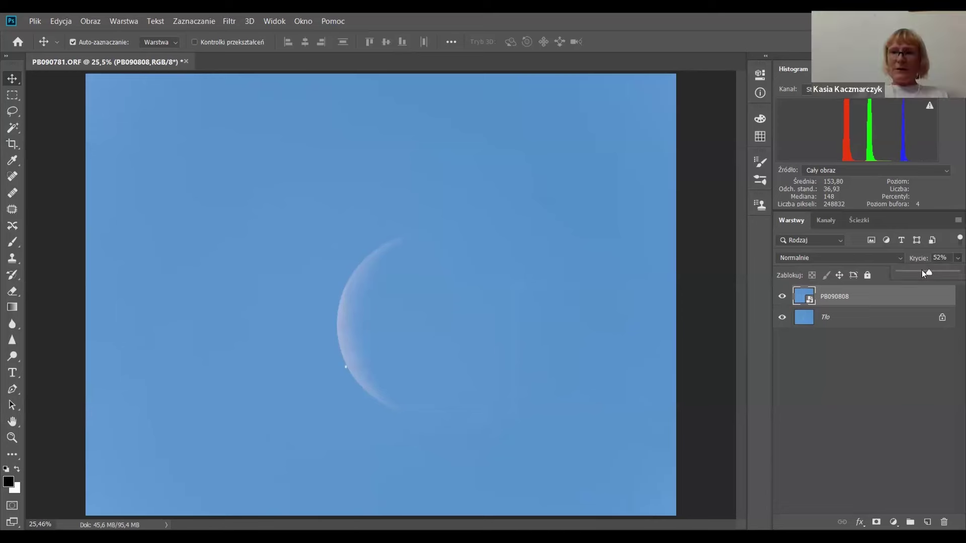
{"action": "left_click_drag", "start_coordinate": [928, 273], "coordinate": [956, 272]}
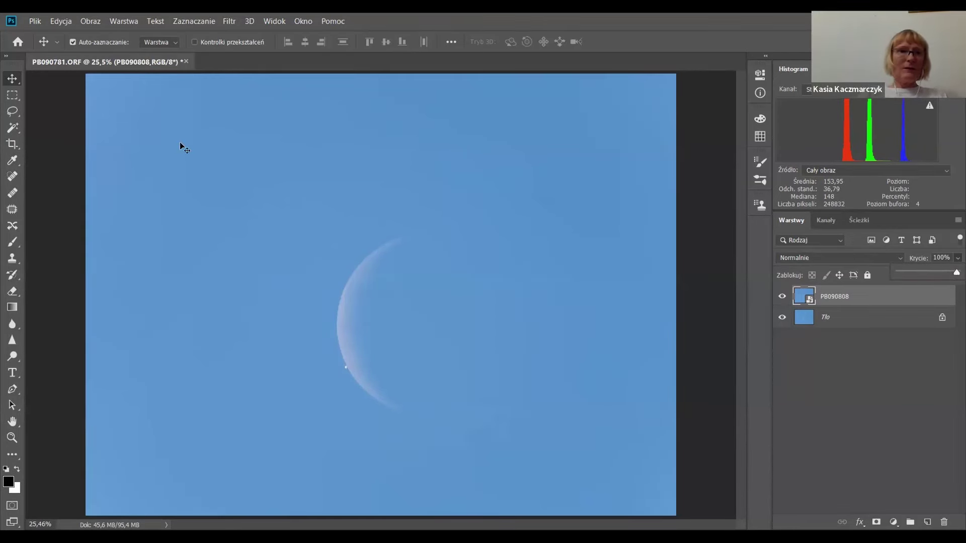
Step: Place PB090863 from the OBROBKA WENUS folder as an embedded object above the PB090808 layer, using the previous Camera Raw settings
{"action": "left_click", "coordinate": [35, 20]}
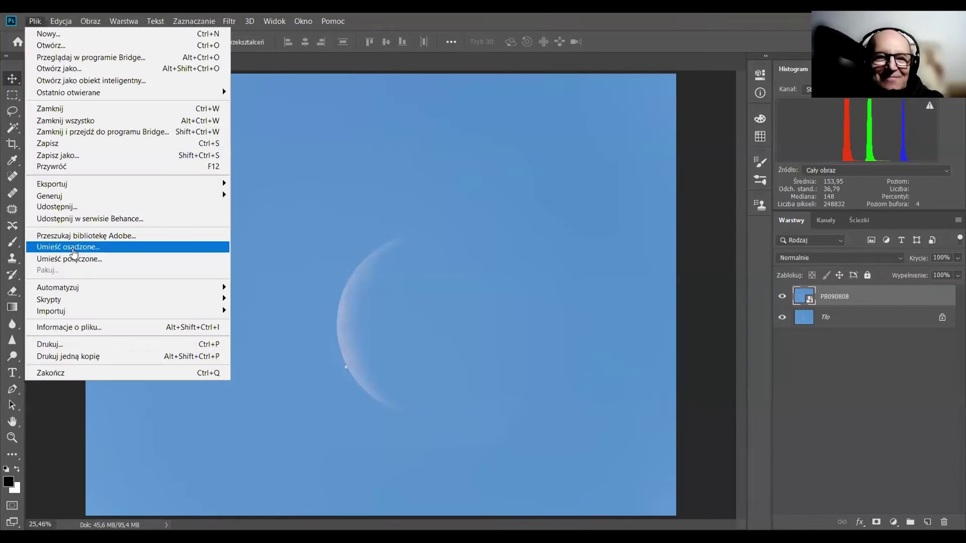
{"action": "left_click", "coordinate": [73, 248]}
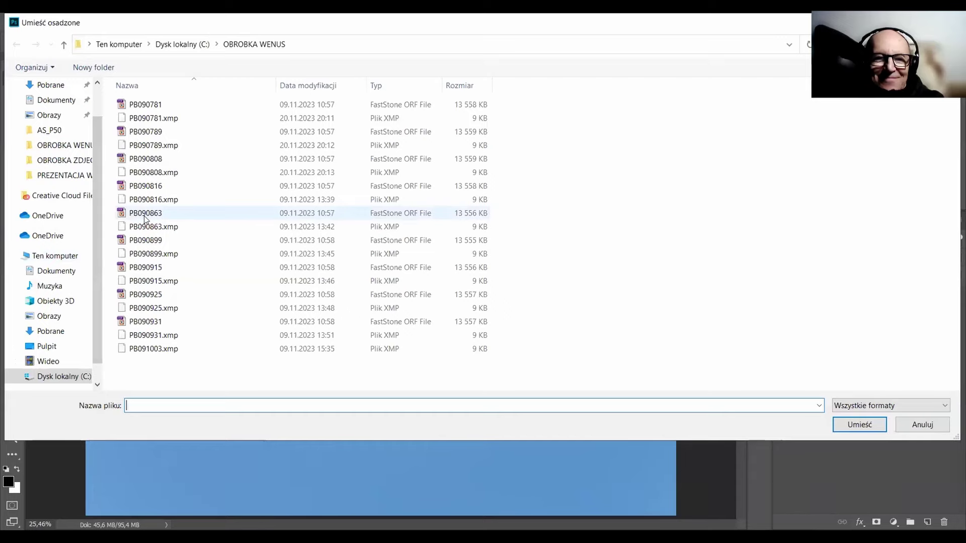
{"action": "double_click", "coordinate": [145, 213]}
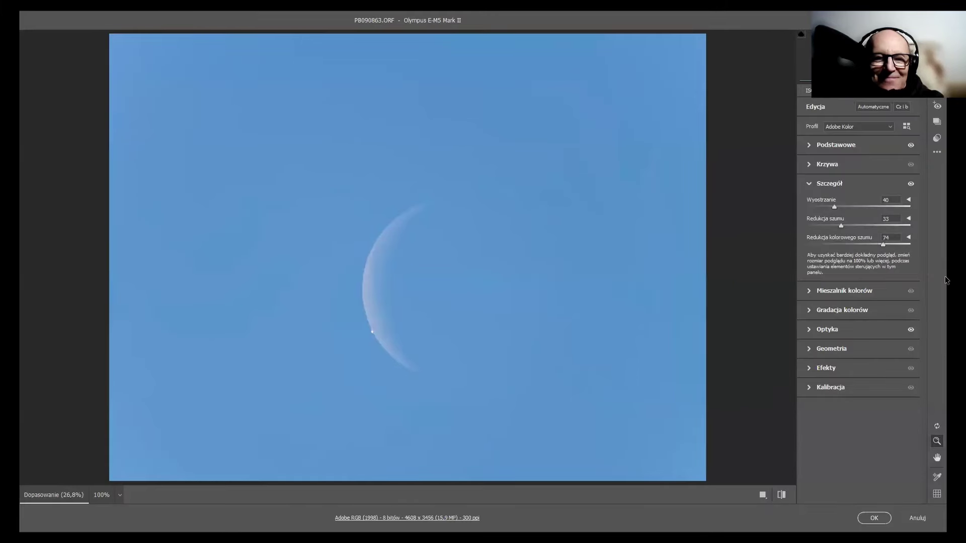
{"action": "left_click", "coordinate": [938, 152]}
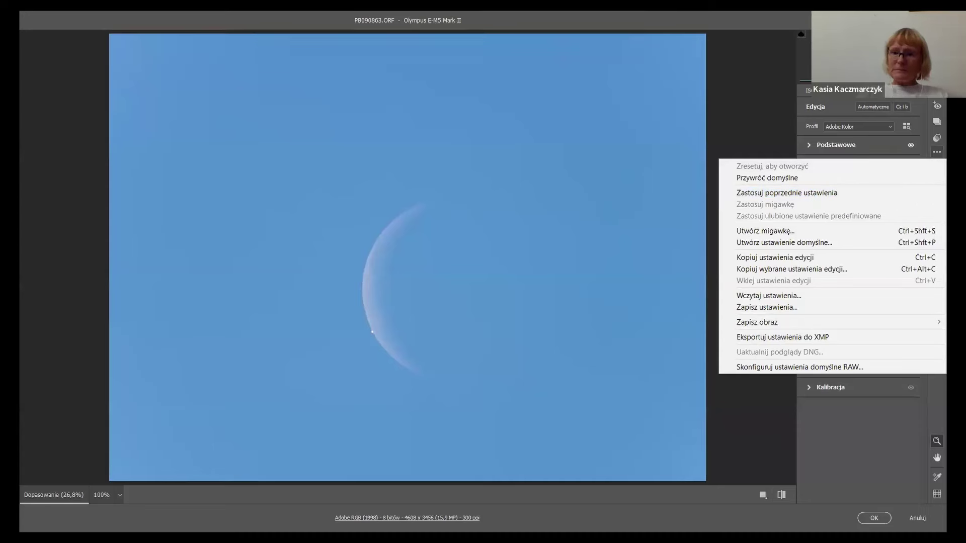
{"action": "key", "text": "alt+Tab"}
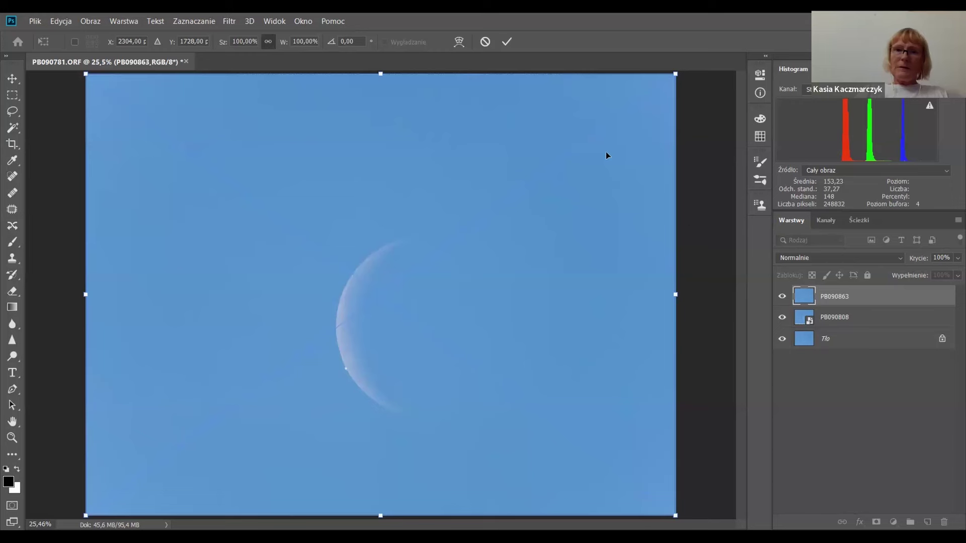
{"action": "left_click", "coordinate": [507, 41]}
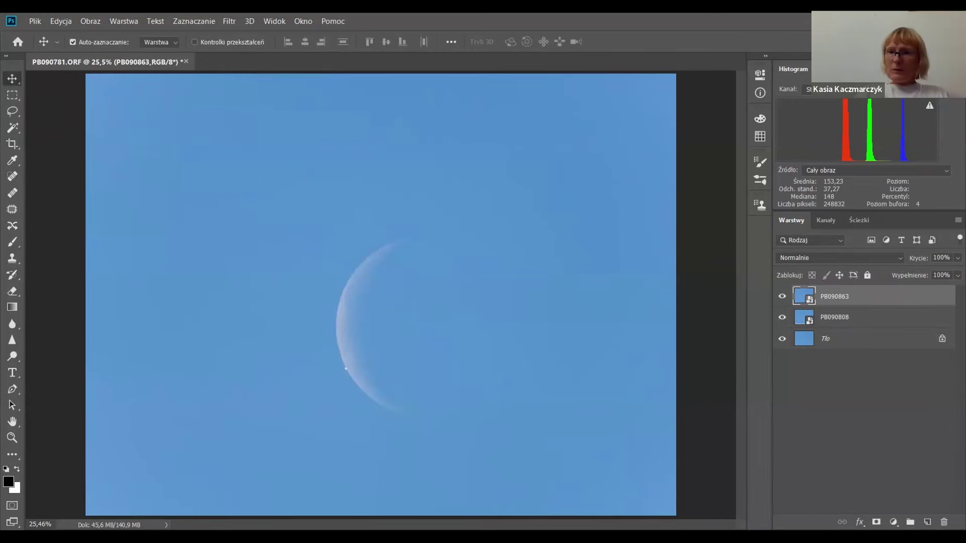
Step: Lower the PB090863 layer's opacity to 51% and nudge the layer up so its Venus coincides with the one beneath
{"action": "left_click", "coordinate": [958, 258]}
{"action": "left_click_drag", "start_coordinate": [959, 272], "coordinate": [928, 269]}
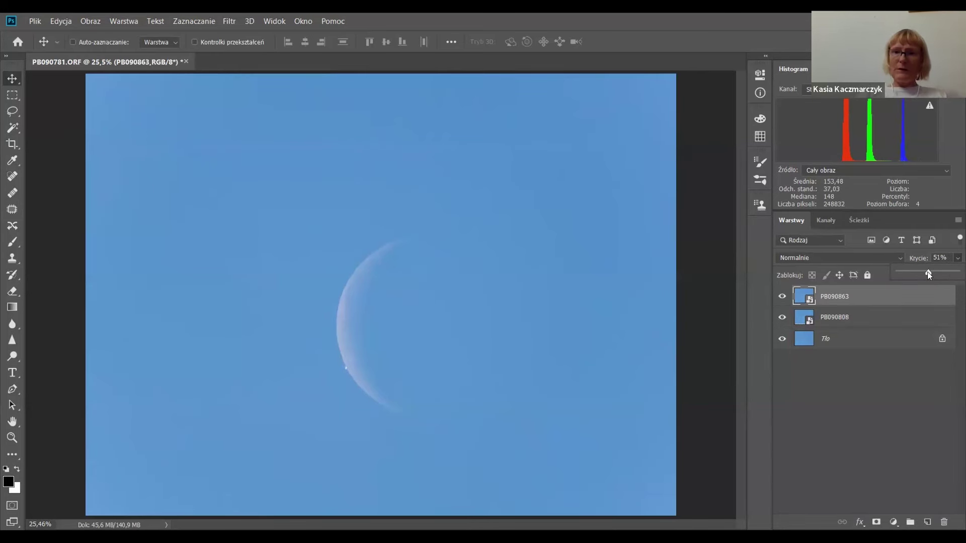
{"action": "key", "text": "ctrl+plus"}
{"action": "key", "text": "ctrl+plus"}
{"action": "key", "text": "ctrl+plus"}
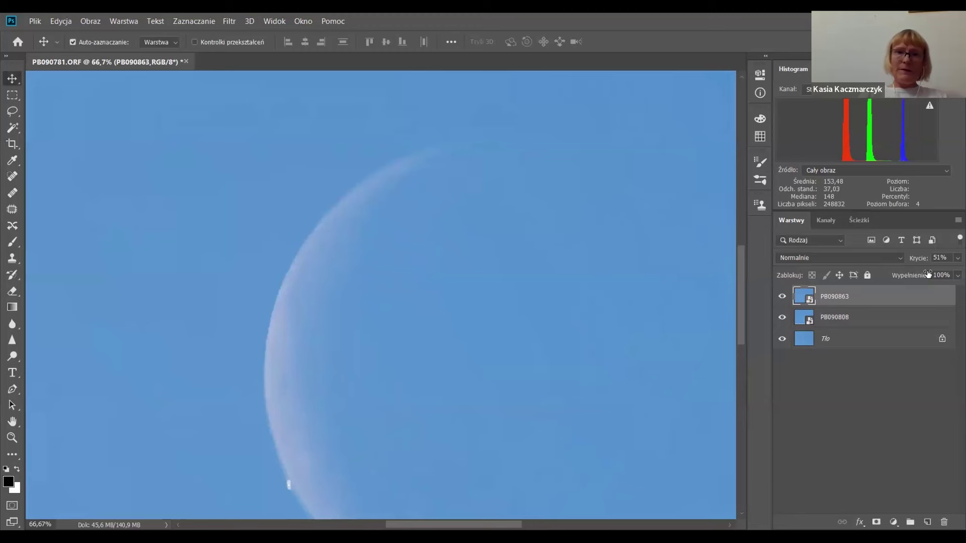
{"action": "left_click_drag", "start_coordinate": [740, 267], "coordinate": [740, 285]}
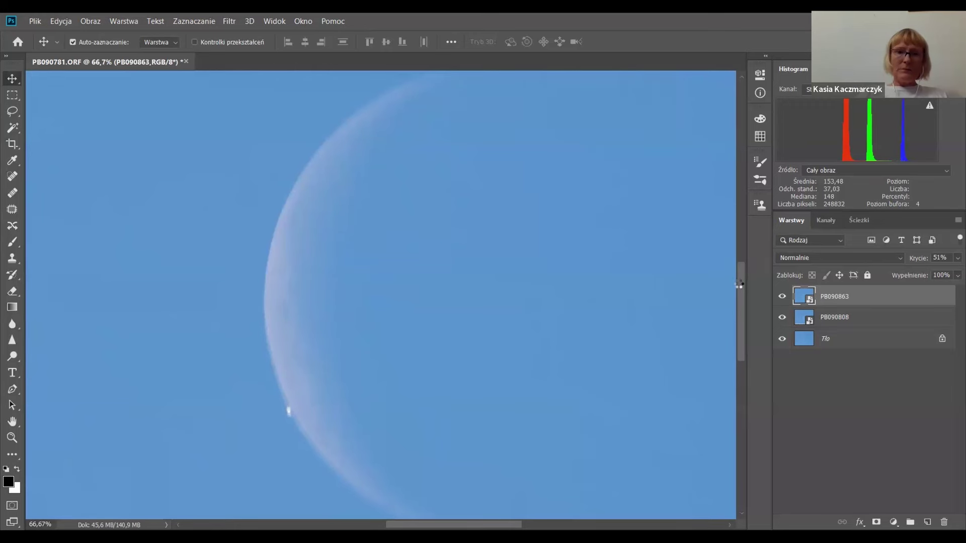
{"action": "key", "text": "shift+Up"}
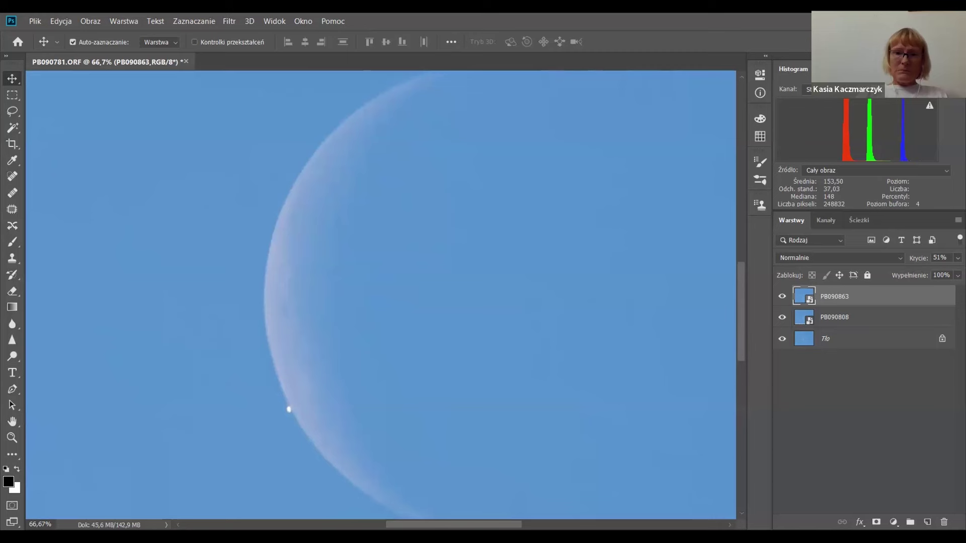
Step: Set the aligned PB090863 layer's opacity back to 100%
{"action": "scroll", "coordinate": [381, 294], "scroll_direction": "right", "scroll_amount": 5}
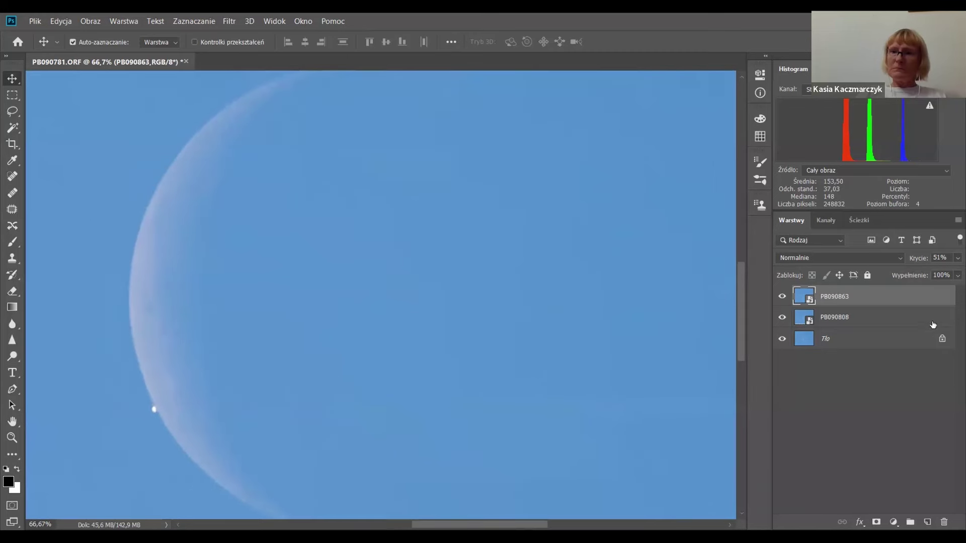
{"action": "left_click", "coordinate": [958, 258]}
{"action": "left_click_drag", "start_coordinate": [926, 272], "coordinate": [956, 272]}
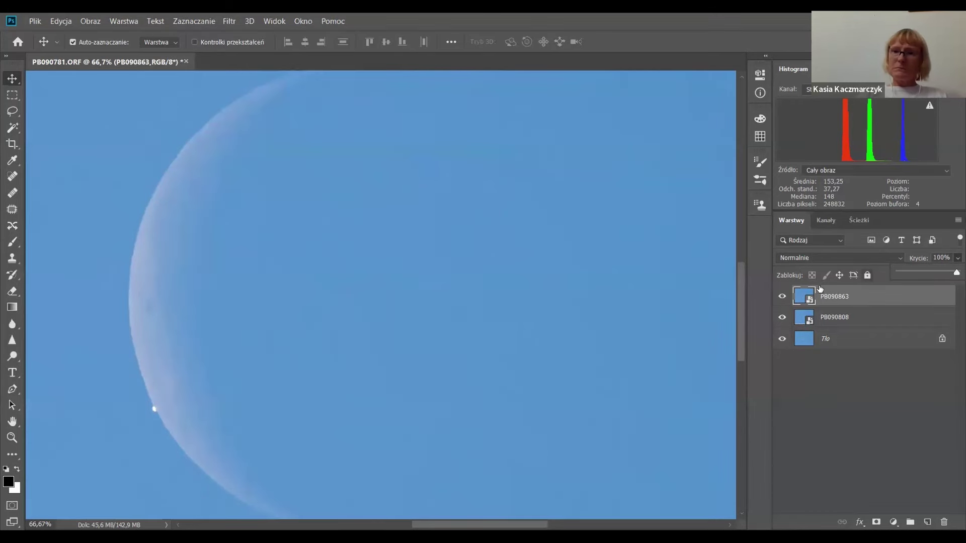
Step: Compare the position of Venus and the Moon between layers by repeatedly hiding and showing PB090863, leaving it visible
{"action": "left_click", "coordinate": [781, 297]}
{"action": "left_click", "coordinate": [781, 298]}
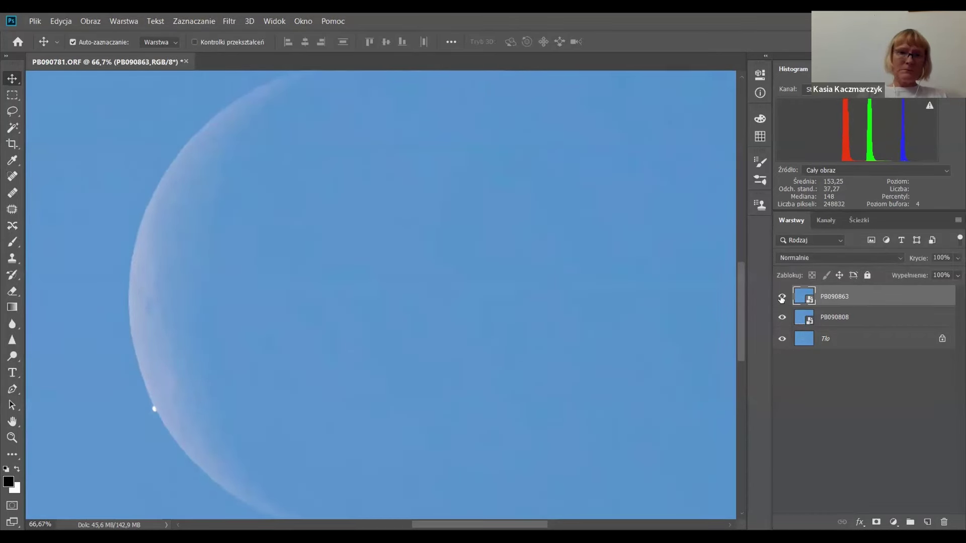
{"action": "left_click", "coordinate": [782, 298]}
{"action": "left_click", "coordinate": [781, 298]}
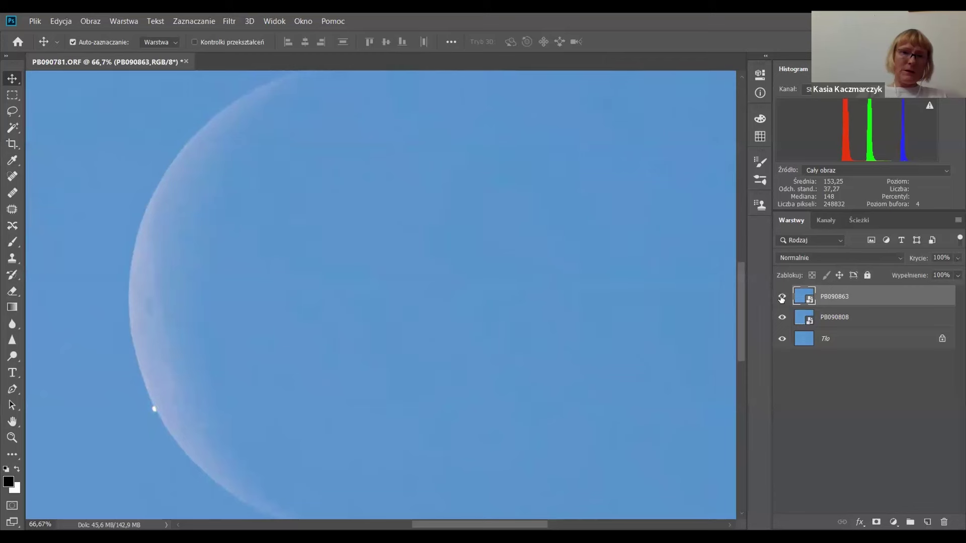
{"action": "left_click", "coordinate": [782, 298]}
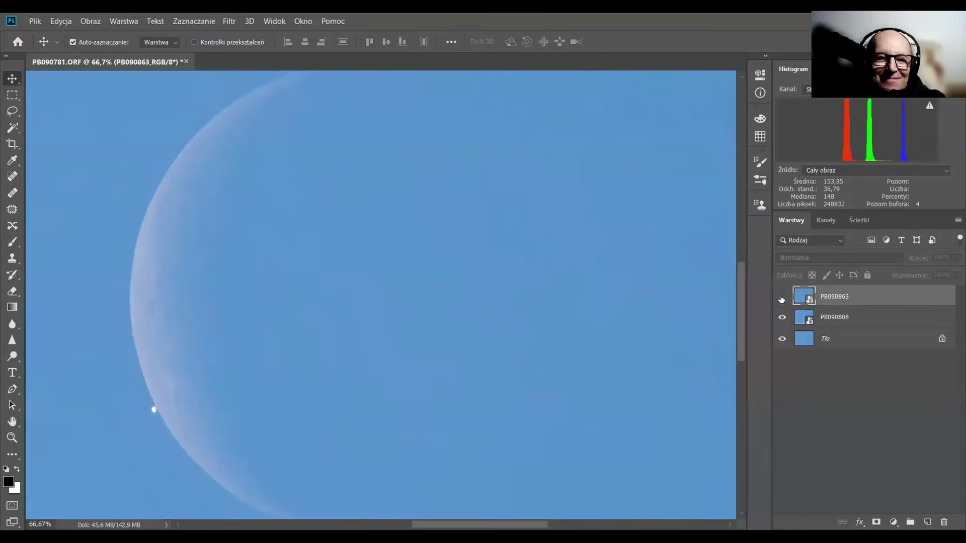
{"action": "left_click", "coordinate": [782, 298]}
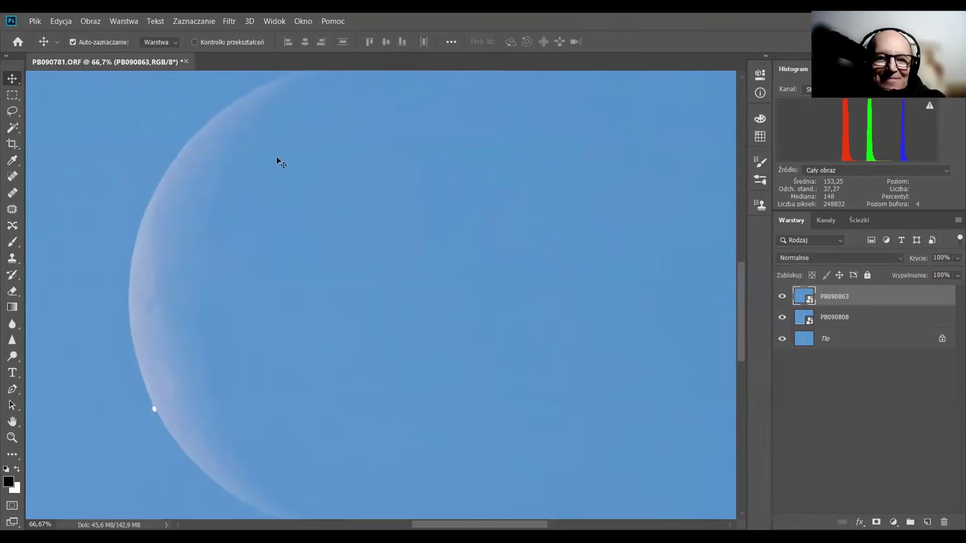
{"action": "key", "text": "ctrl+0"}
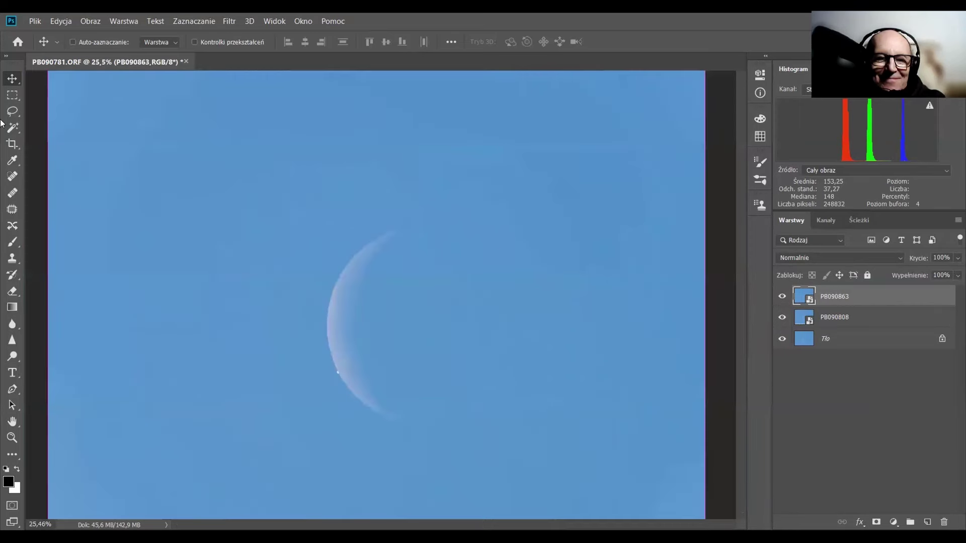
{"action": "left_click", "coordinate": [33, 22]}
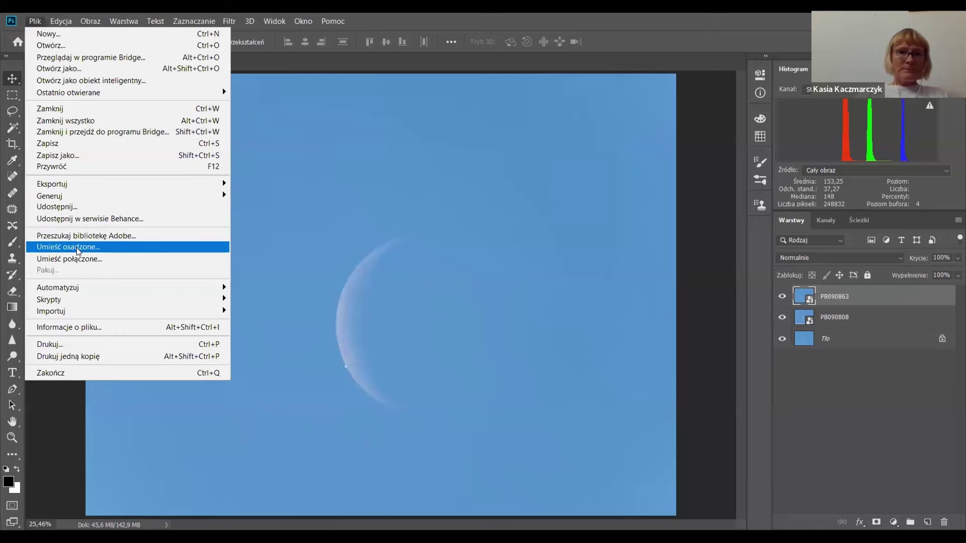
{"action": "left_click", "coordinate": [76, 247]}
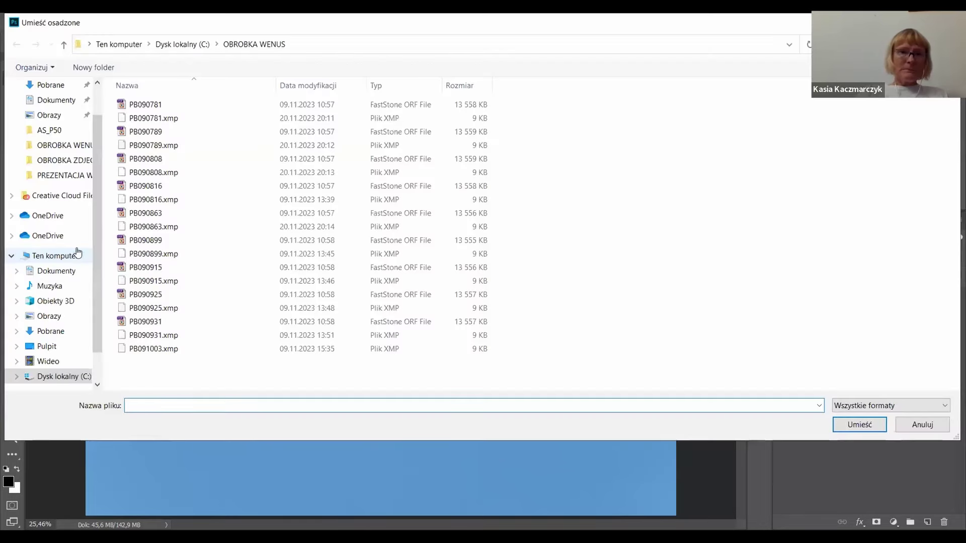
{"action": "left_click", "coordinate": [906, 423]}
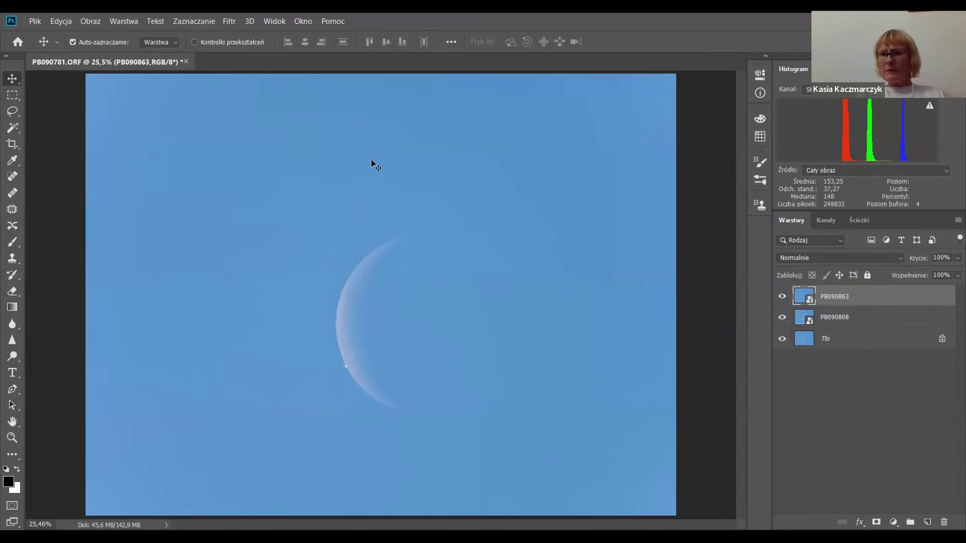
Step: Place PB090899 from the OBROBKA WENUS folder as an embedded object above the PB090863 layer, keeping the Camera Raw settings
{"action": "left_click", "coordinate": [35, 23]}
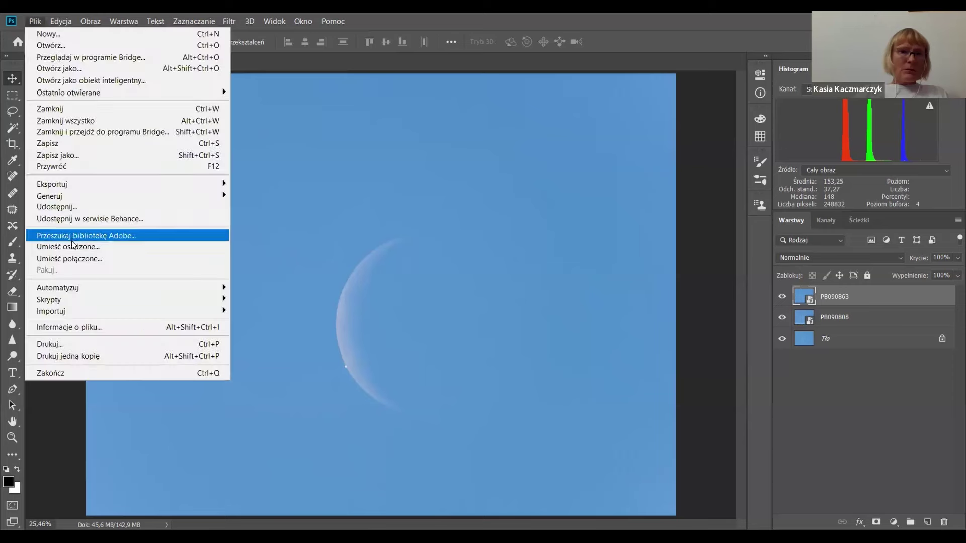
{"action": "left_click", "coordinate": [73, 248]}
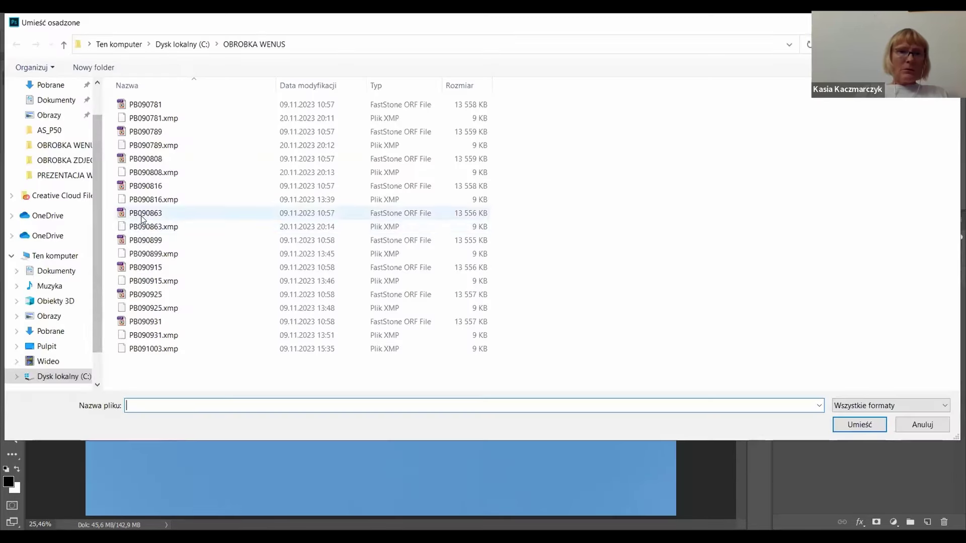
{"action": "double_click", "coordinate": [149, 241]}
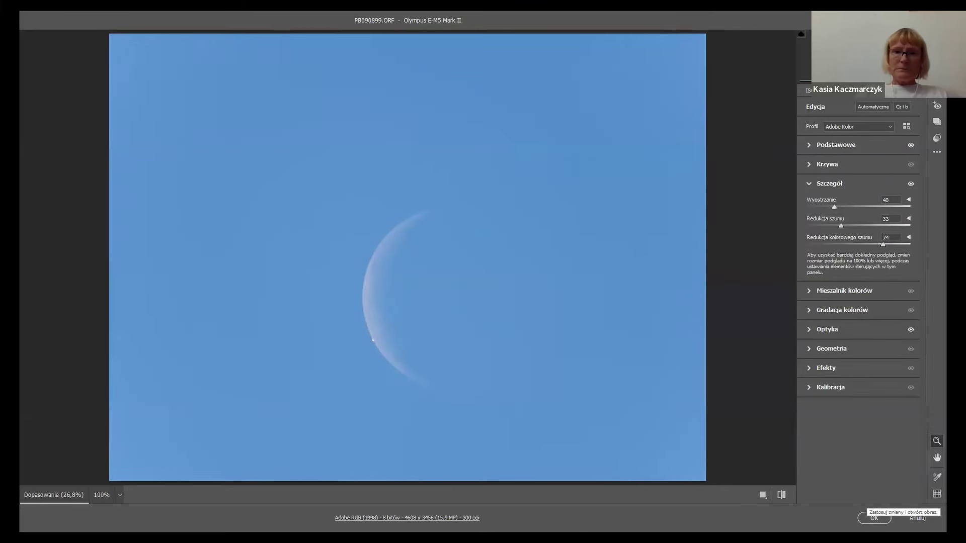
{"action": "left_click", "coordinate": [874, 518]}
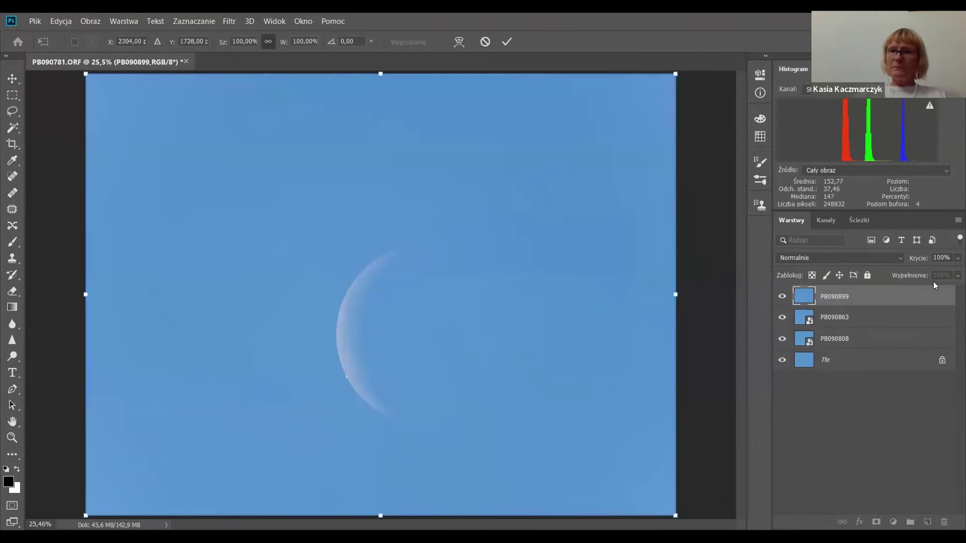
{"action": "left_click", "coordinate": [507, 42]}
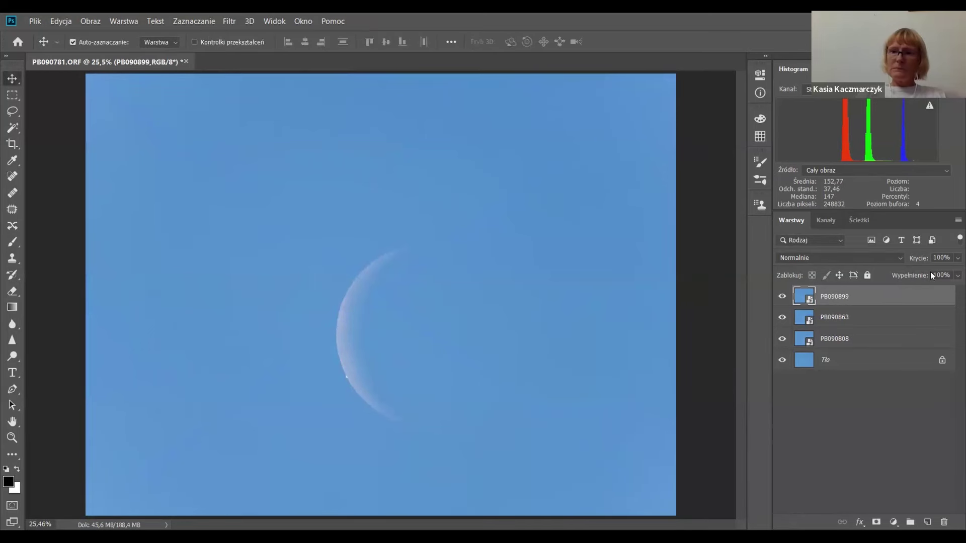
Step: Lower the PB090899 layer's opacity to 54% and move the layer up until its Venus coincides with the one beneath
{"action": "left_click", "coordinate": [928, 268]}
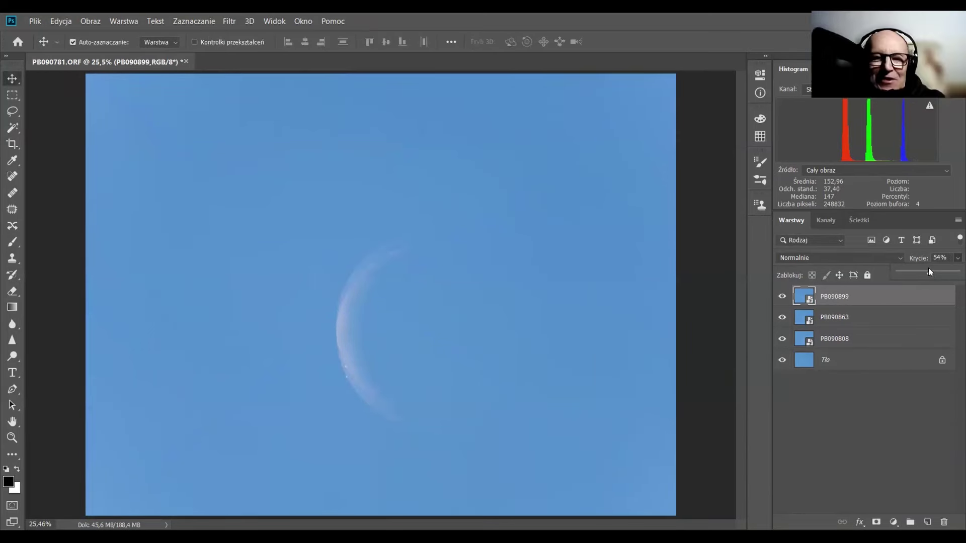
{"action": "key", "text": "ctrl+plus"}
{"action": "key", "text": "ctrl+plus"}
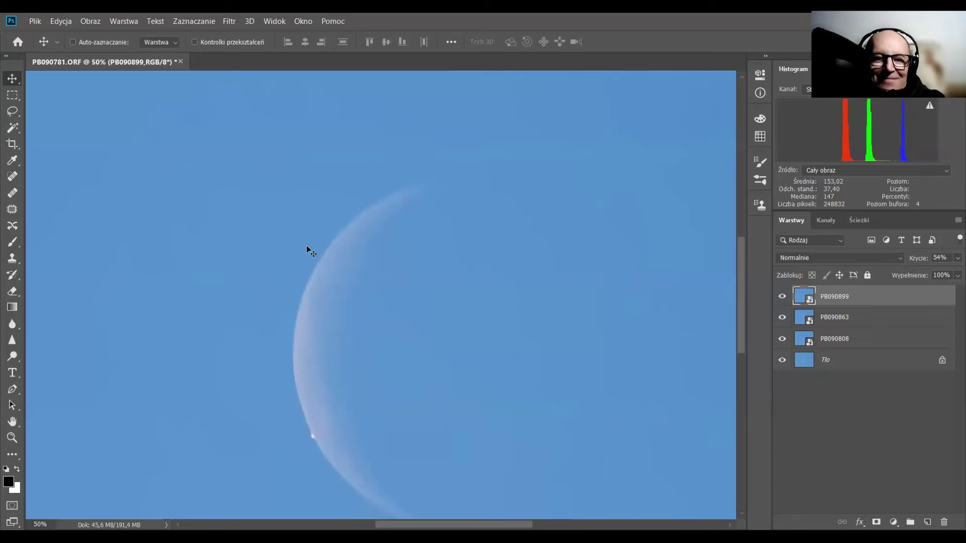
{"action": "key", "text": "ctrl+plus"}
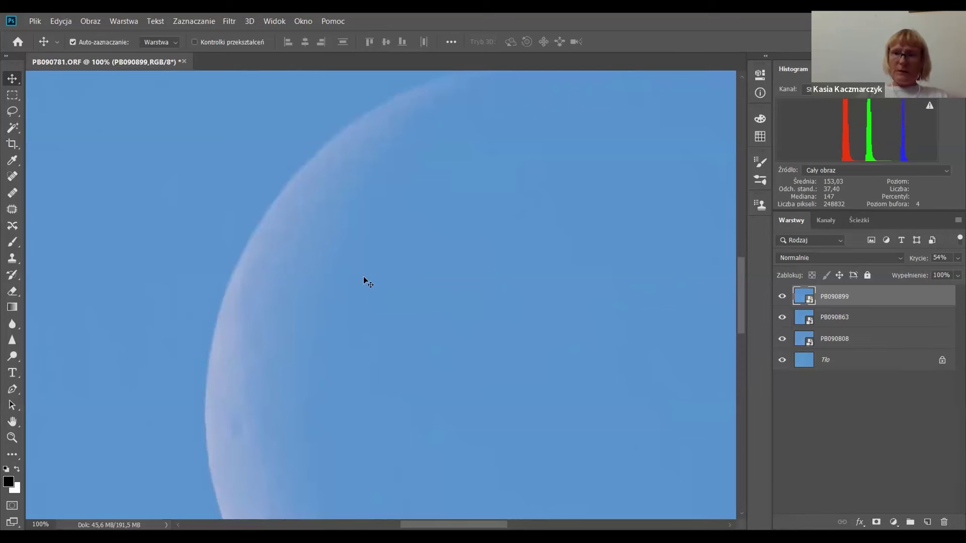
{"action": "mouse_move", "coordinate": [741, 286]}
{"action": "left_mouse_down"}
{"action": "mouse_move", "coordinate": [744, 310]}
{"action": "mouse_move", "coordinate": [741, 285]}
{"action": "left_mouse_up"}
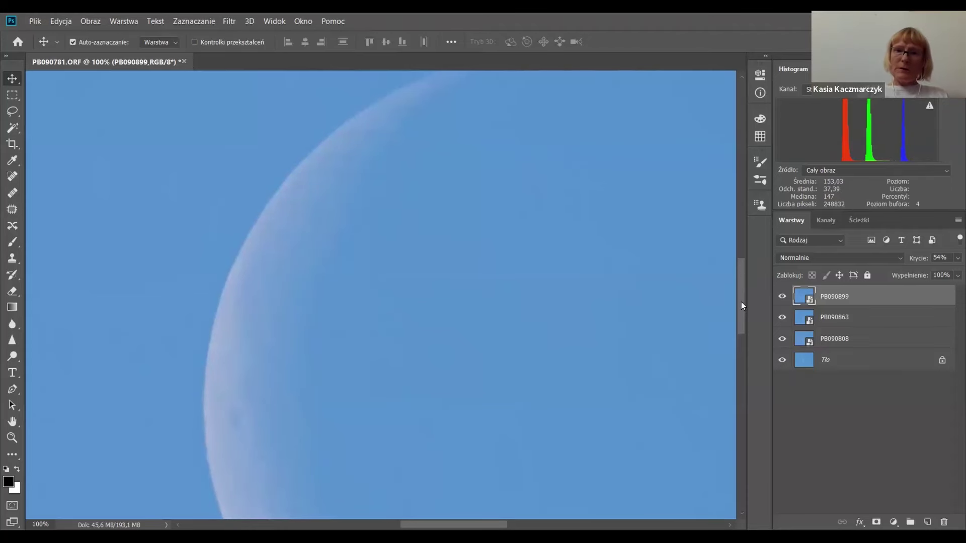
{"action": "left_click_drag", "start_coordinate": [741, 302], "coordinate": [728, 350]}
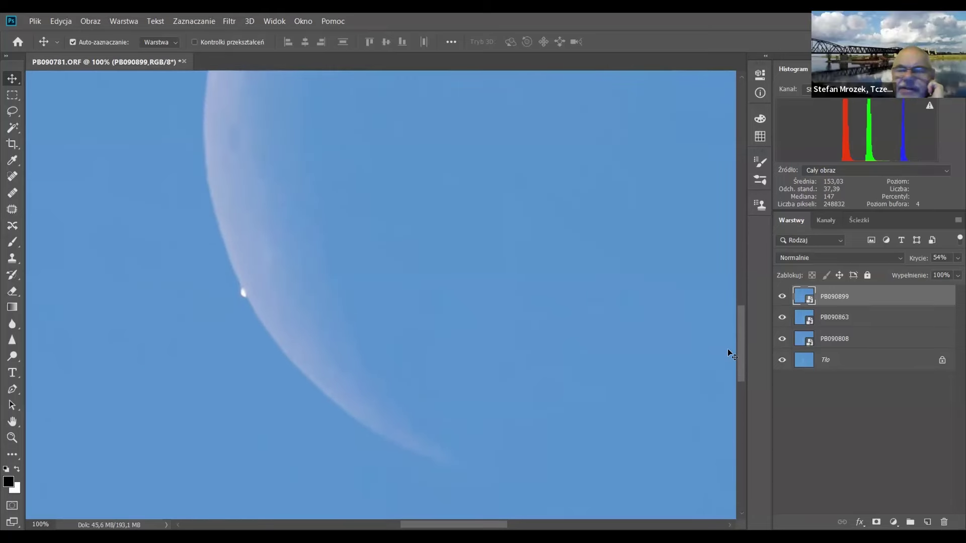
Step: Set the aligned PB090899 layer's opacity back to 100%
{"action": "key", "text": "ctrl+0"}
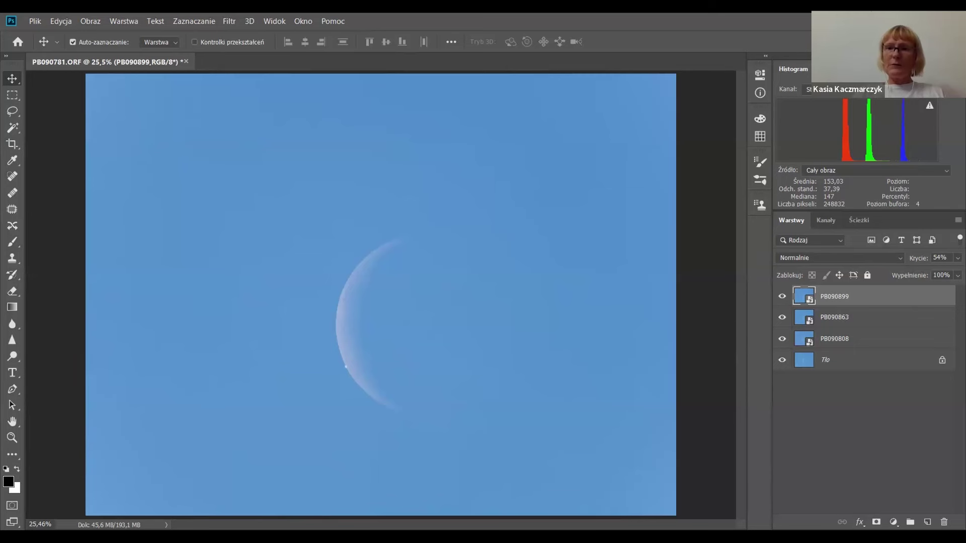
{"action": "left_click", "coordinate": [958, 258]}
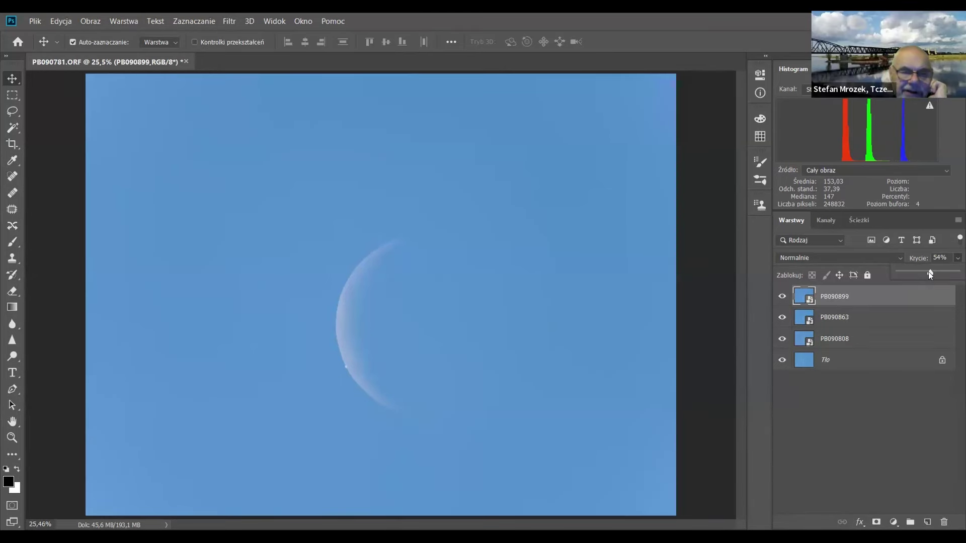
{"action": "left_click_drag", "start_coordinate": [929, 272], "coordinate": [957, 273]}
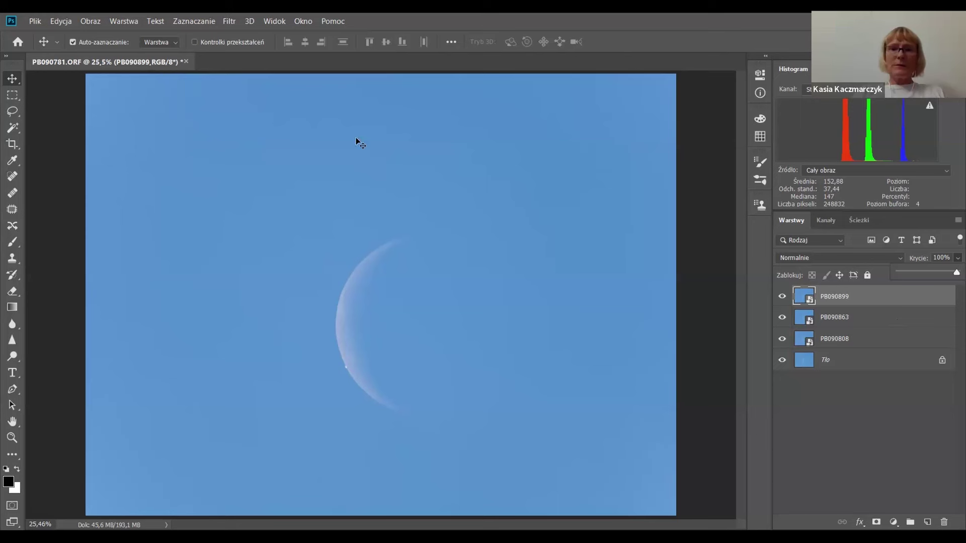
Step: Place PB090915 from the OBROBKA WENUS folder as an embedded object above the PB090899 layer, keeping the Camera Raw settings
{"action": "left_click", "coordinate": [33, 21]}
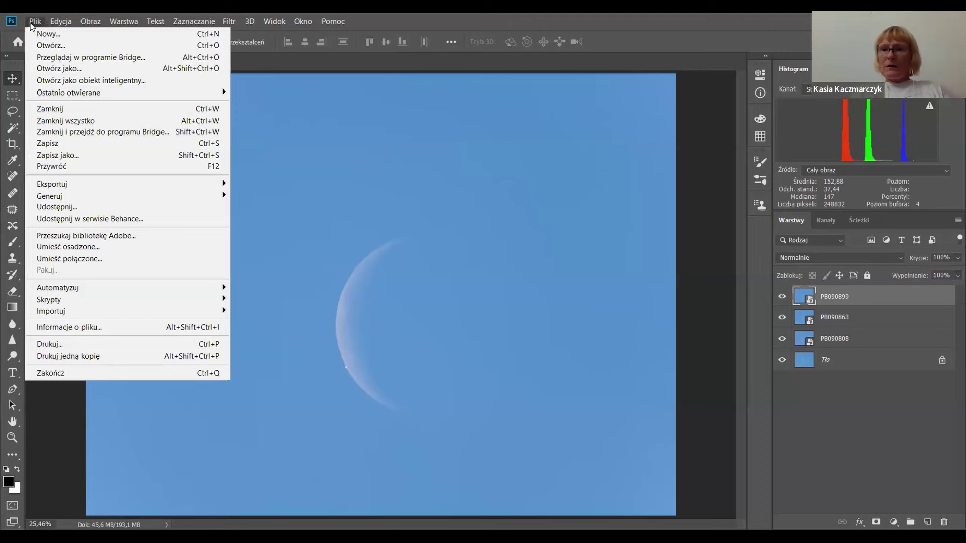
{"action": "left_click", "coordinate": [52, 250]}
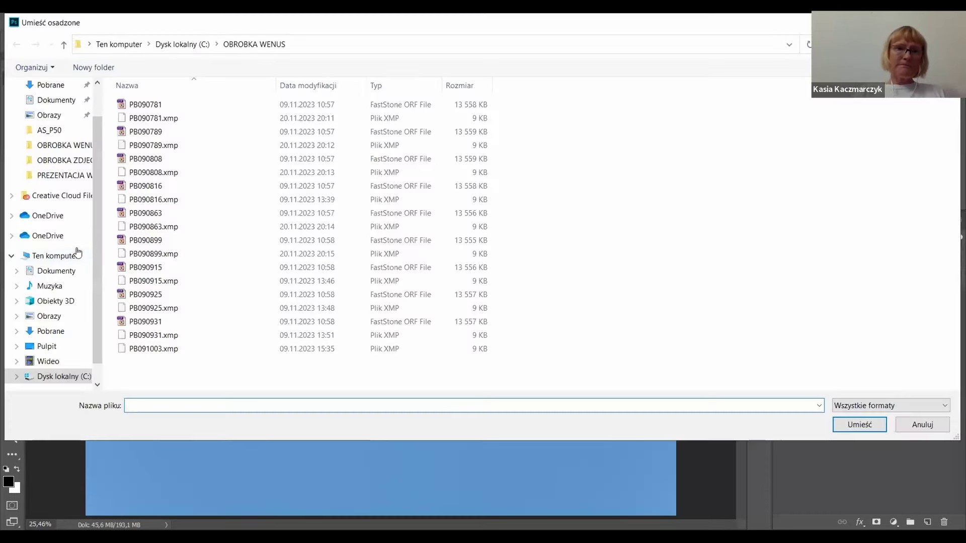
{"action": "left_click", "coordinate": [146, 267]}
{"action": "double_click", "coordinate": [145, 267]}
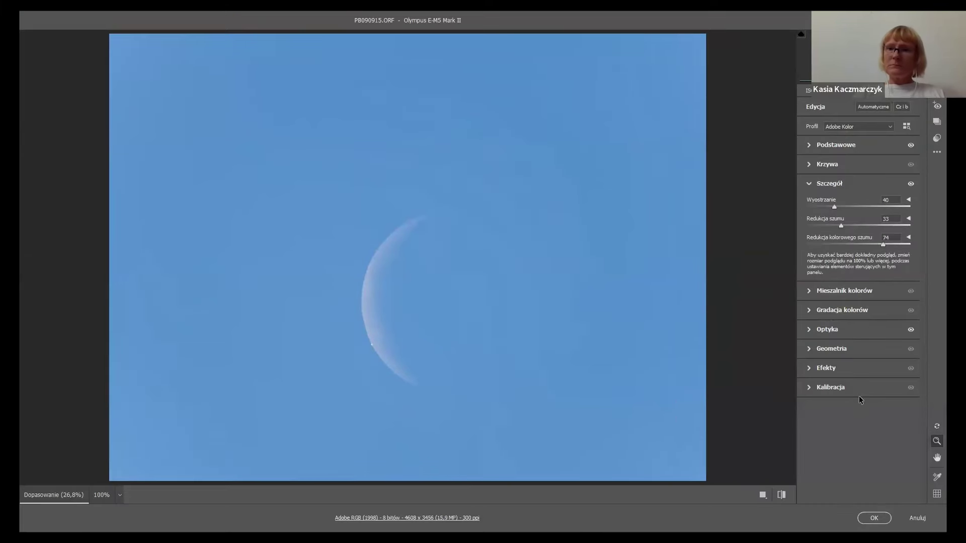
{"action": "left_click", "coordinate": [873, 518]}
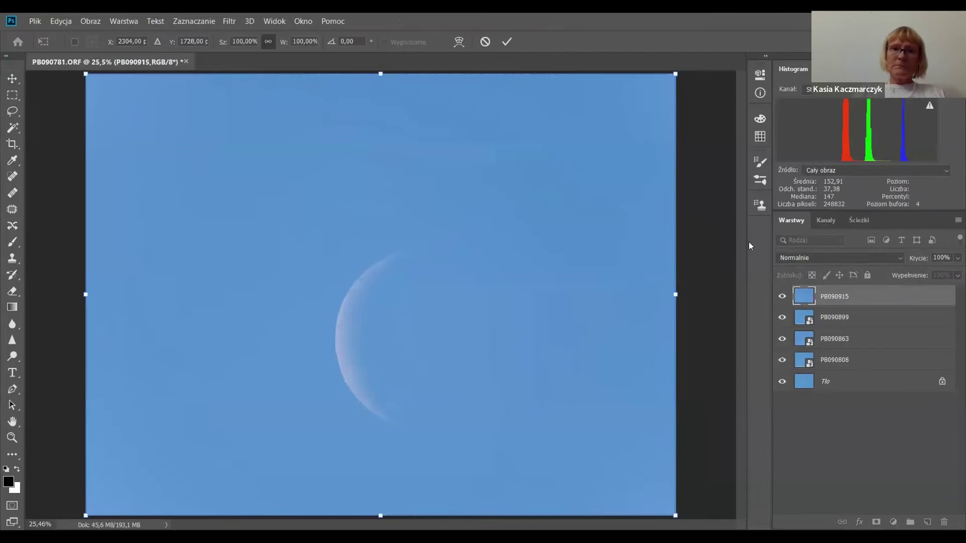
{"action": "left_click", "coordinate": [505, 40]}
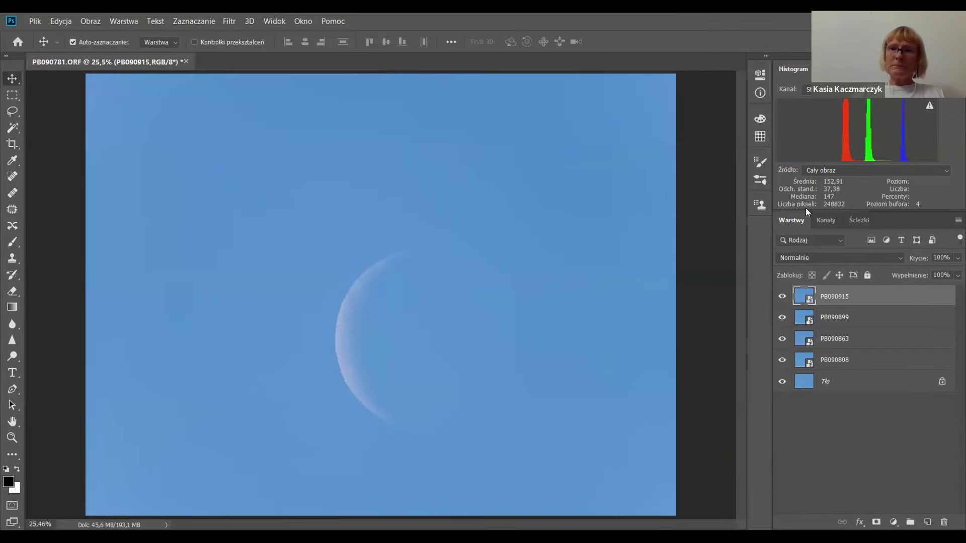
Step: Lower the PB090915 layer's opacity to 52% and move the layer up until its Venus coincides with the one beneath
{"action": "left_click", "coordinate": [957, 258]}
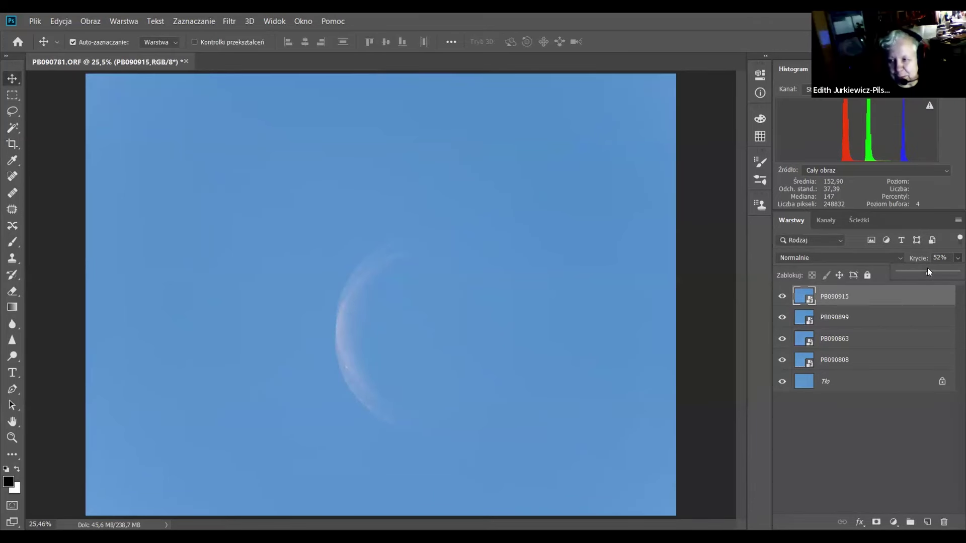
{"action": "key", "text": "ctrl+plus"}
{"action": "key", "text": "ctrl+plus"}
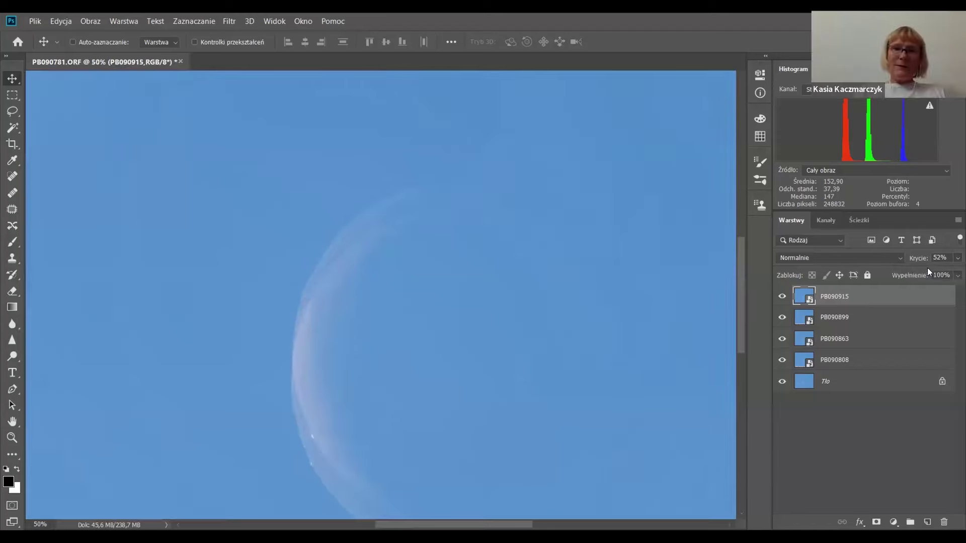
{"action": "key", "text": "ctrl+plus"}
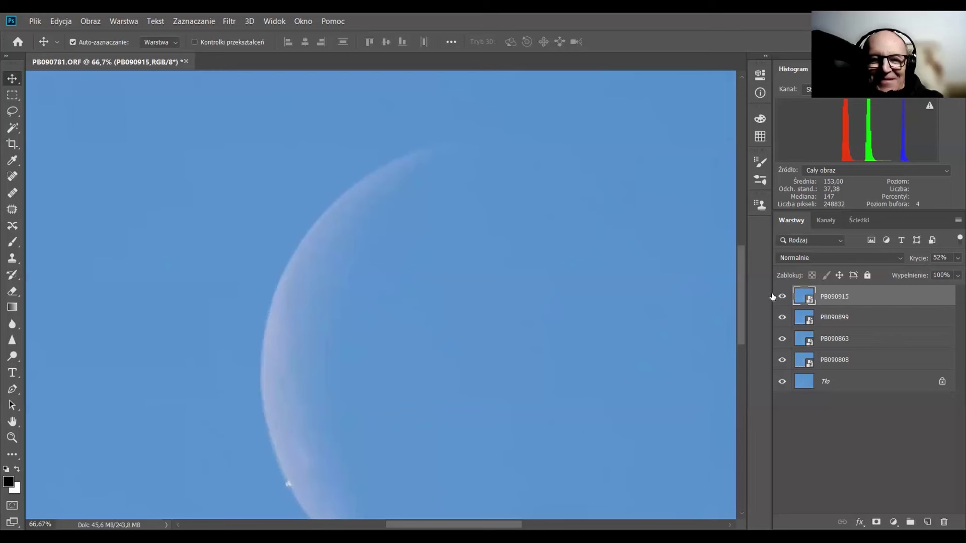
{"action": "left_click_drag", "start_coordinate": [742, 291], "coordinate": [741, 312]}
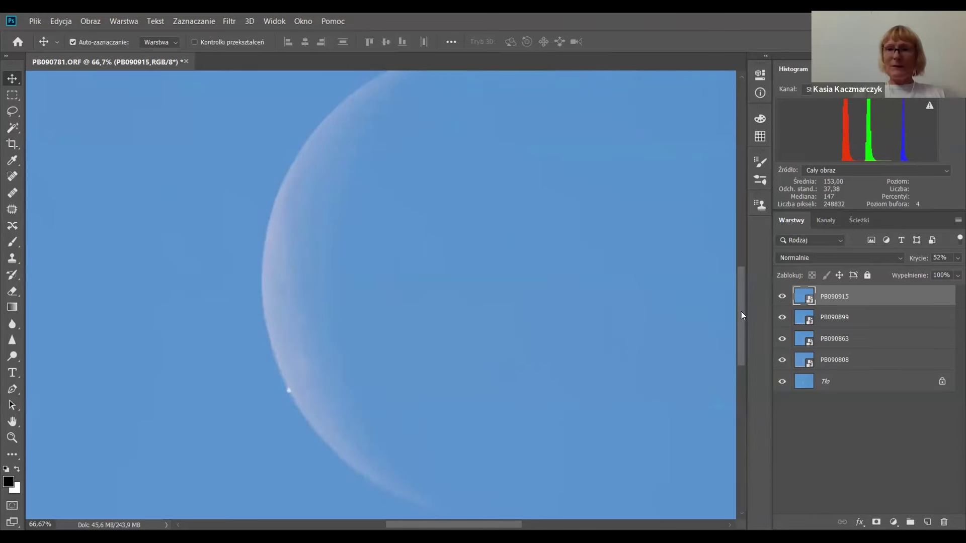
Step: Set the aligned PB090915 layer's opacity back to 100%
{"action": "key", "text": "ctrl+0"}
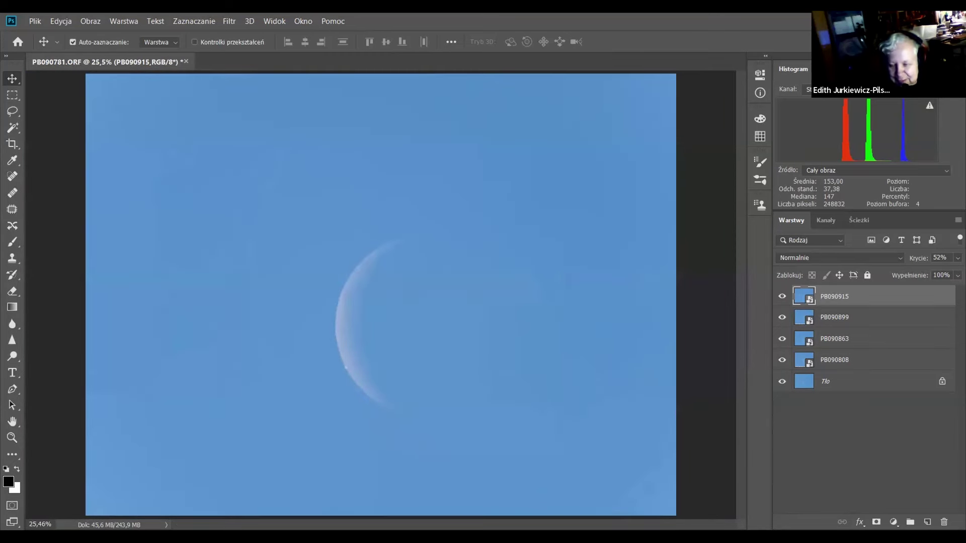
{"action": "left_click", "coordinate": [958, 257]}
{"action": "left_click_drag", "start_coordinate": [925, 274], "coordinate": [956, 272]}
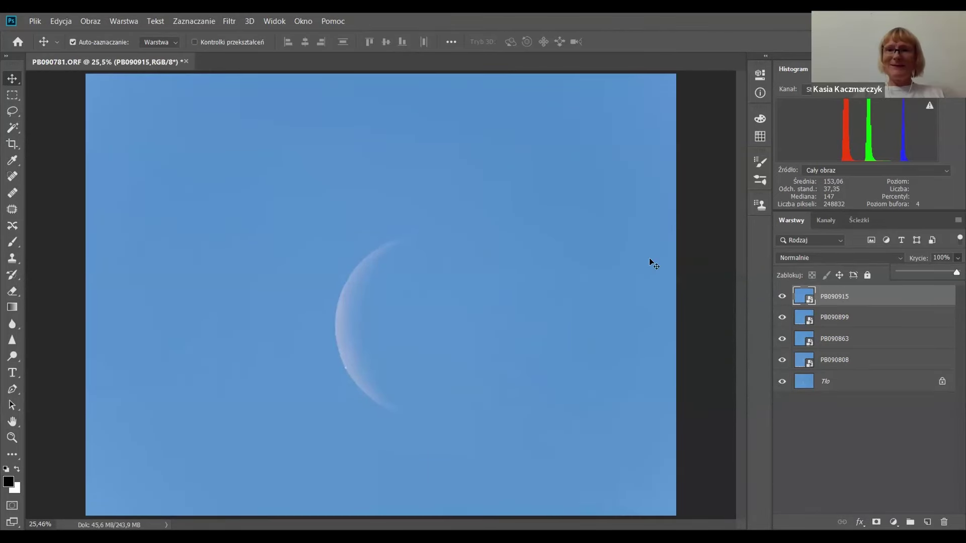
Step: Place PB090925 from the OBROBKA WENUS folder as an embedded object above the PB090915 layer, keeping the Camera Raw settings
{"action": "left_click", "coordinate": [34, 22]}
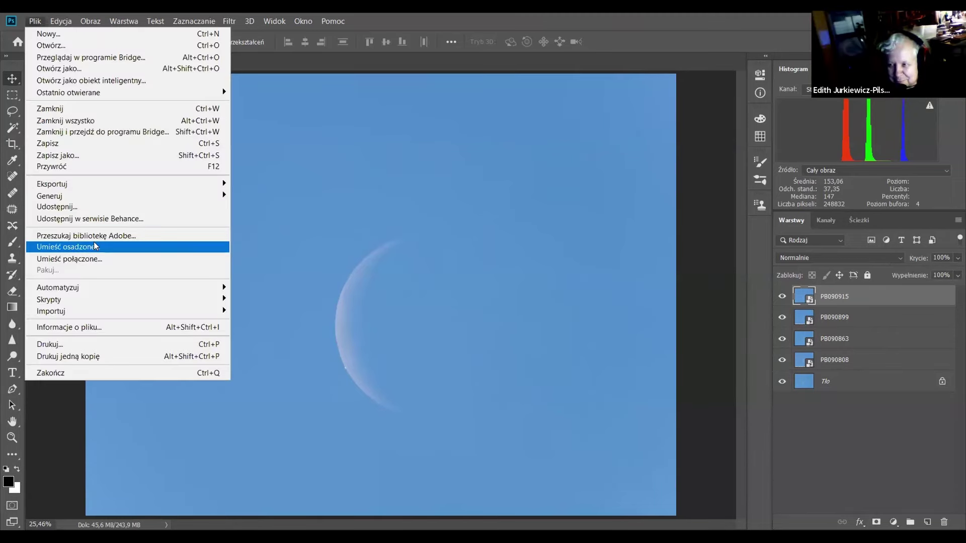
{"action": "left_click", "coordinate": [94, 243]}
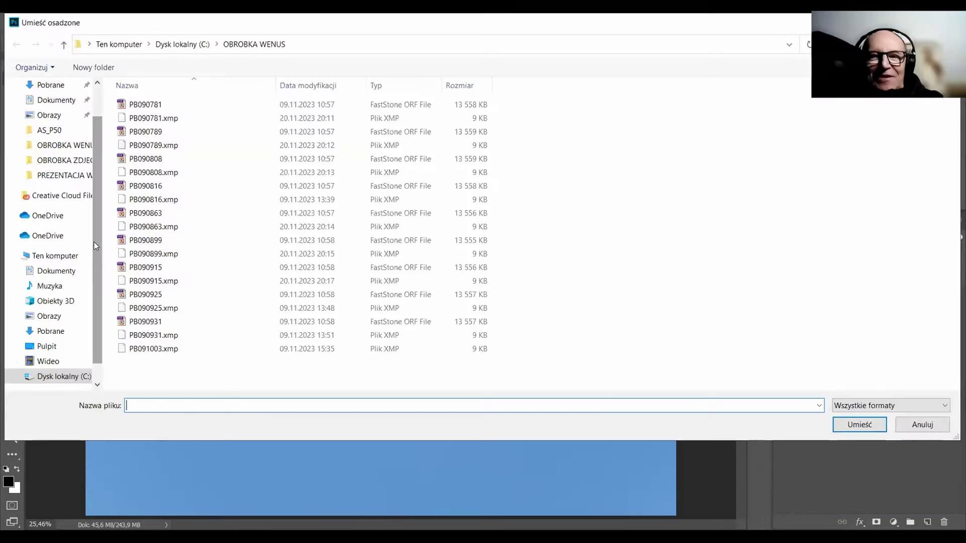
{"action": "double_click", "coordinate": [144, 295]}
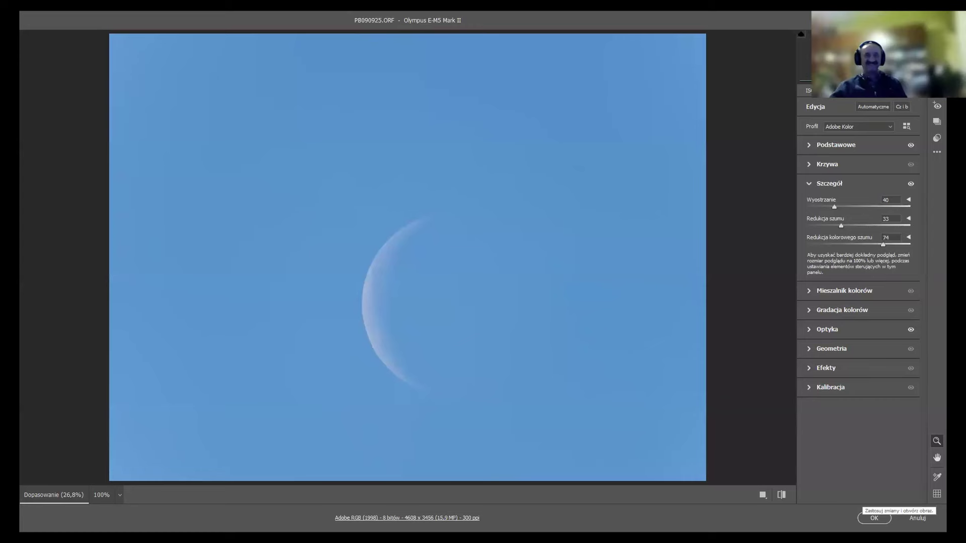
{"action": "left_click", "coordinate": [873, 518]}
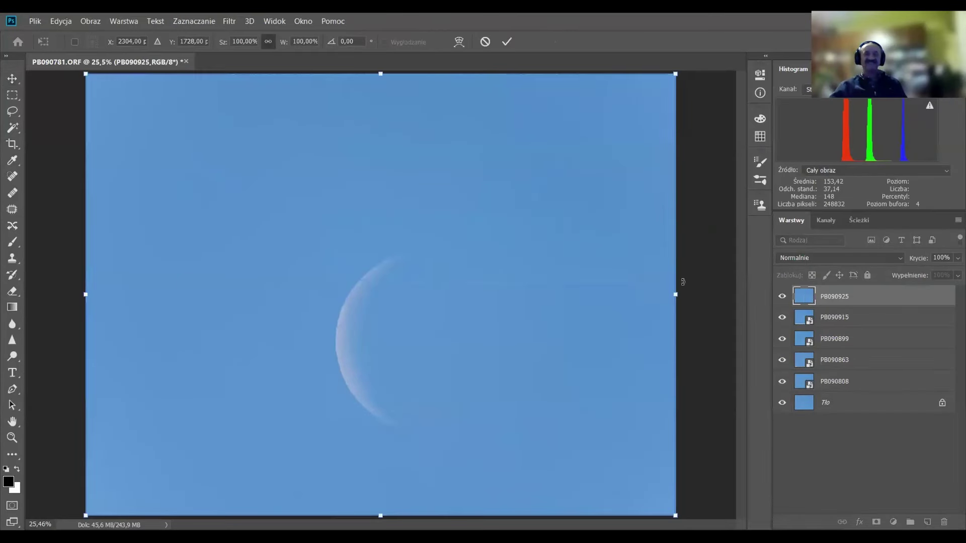
{"action": "left_click", "coordinate": [505, 43]}
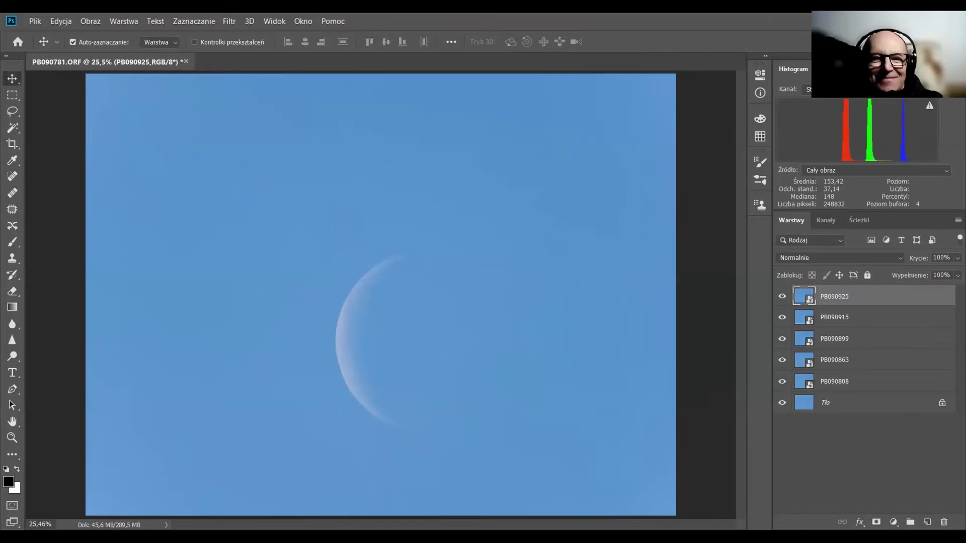
Step: Move the PB090925 layer up at 65% opacity until its Venus coincides with the one beneath, and return its opacity to 100%
{"action": "left_click", "coordinate": [957, 258]}
{"action": "left_click", "coordinate": [928, 272]}
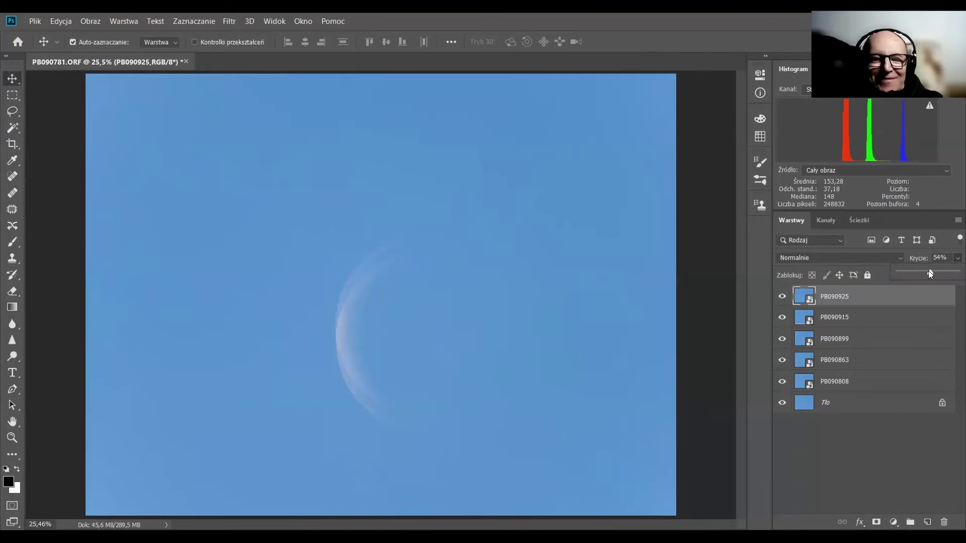
{"action": "left_click_drag", "start_coordinate": [928, 271], "coordinate": [929, 271]}
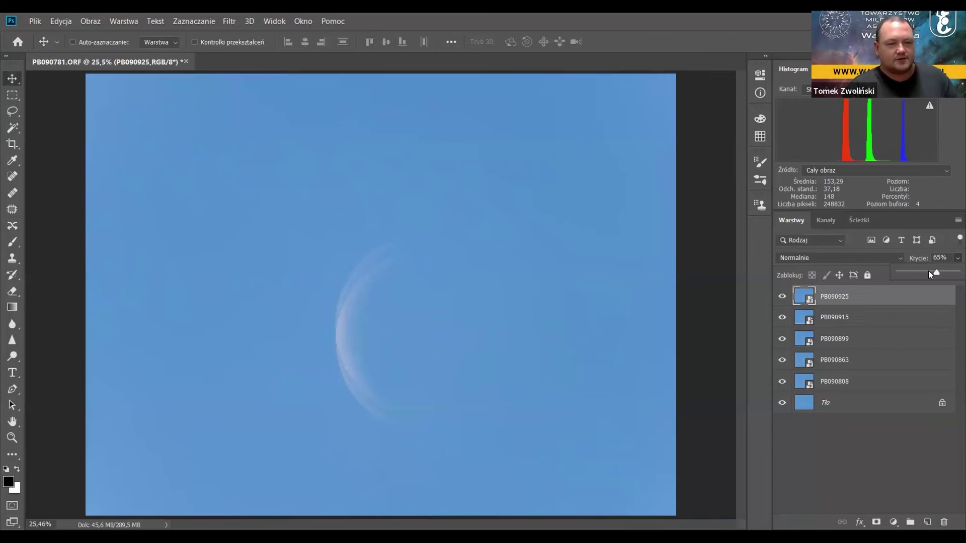
{"action": "key", "text": "ctrl+plus"}
{"action": "key", "text": "ctrl+plus"}
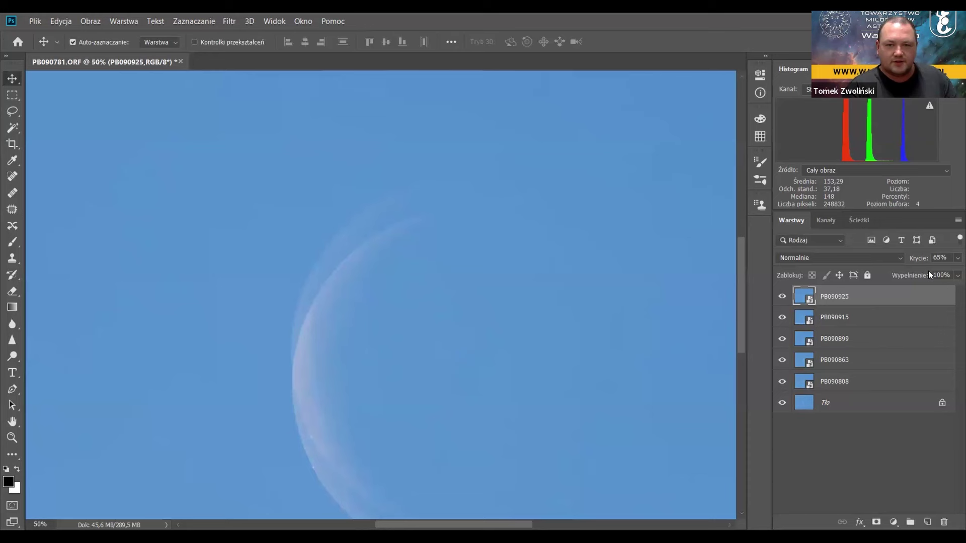
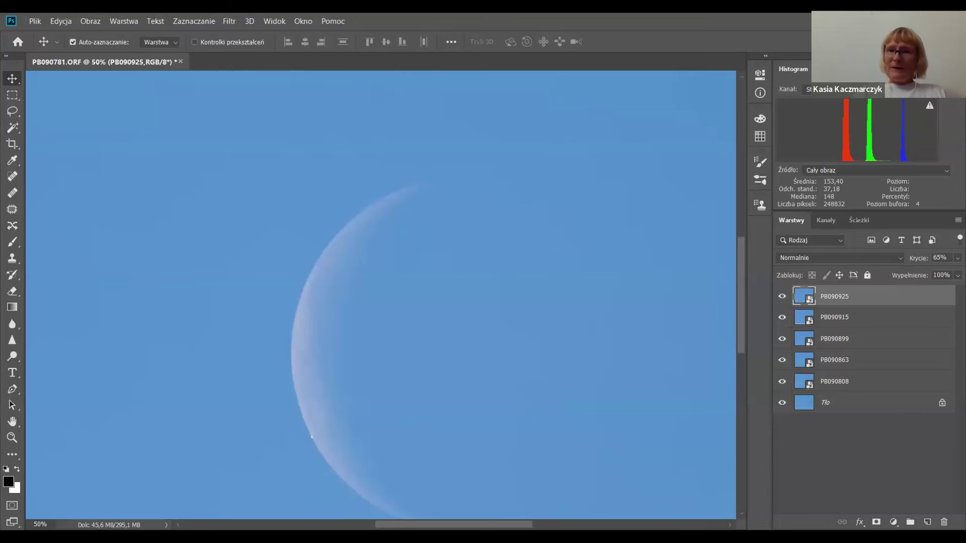
{"action": "left_click", "coordinate": [957, 259]}
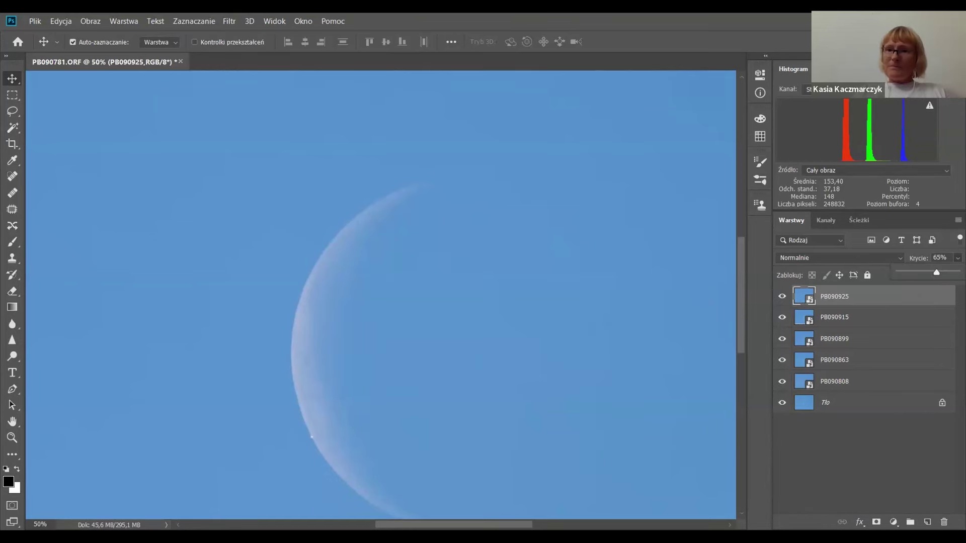
{"action": "left_click_drag", "start_coordinate": [936, 272], "coordinate": [956, 272]}
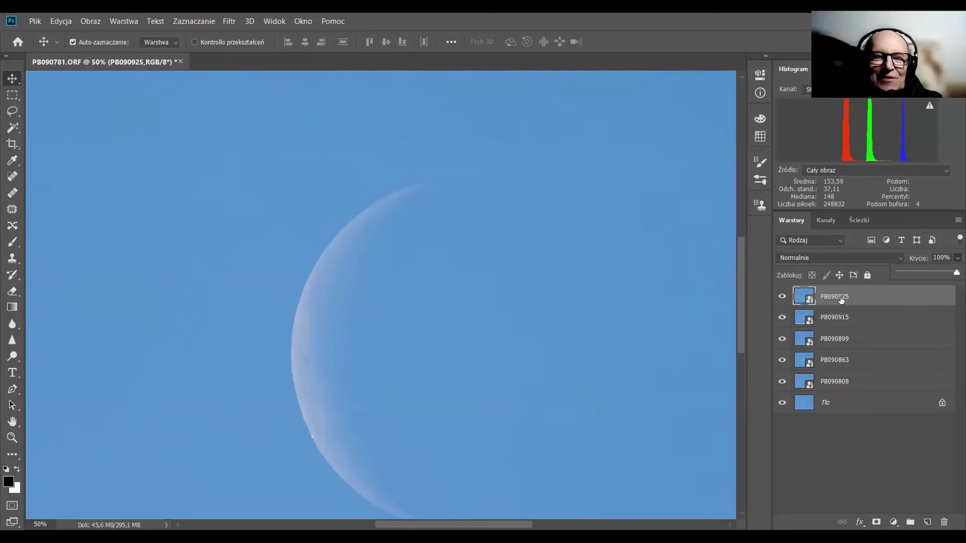
Step: Place PB090931 from the OBROBKA WENUS folder as an embedded object above the PB090925 layer, with its opacity lowered to 52%
{"action": "key", "text": "ctrl+0"}
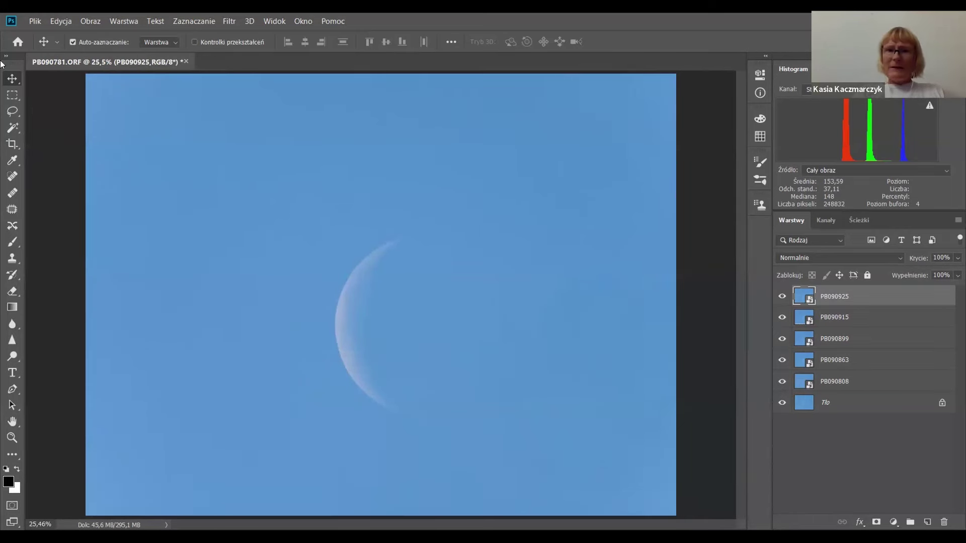
{"action": "left_click", "coordinate": [35, 21]}
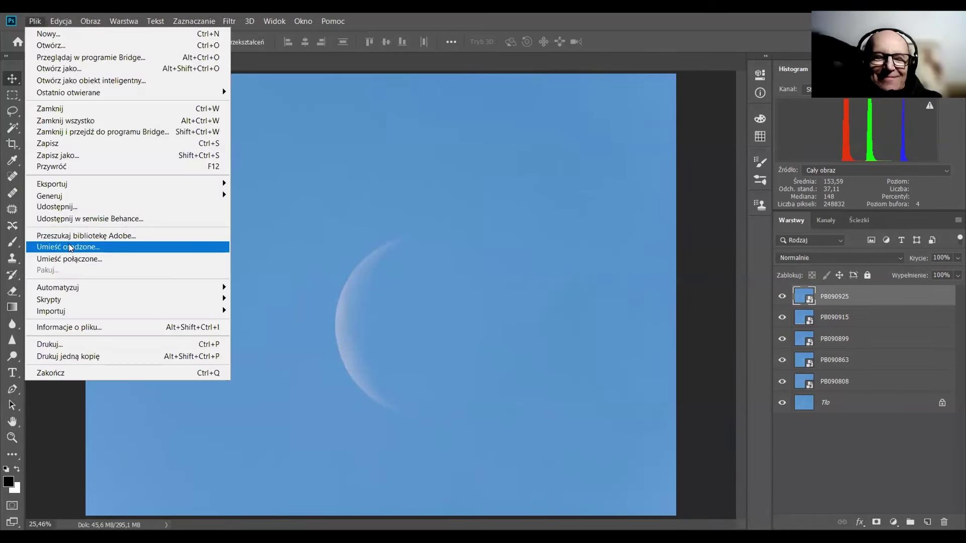
{"action": "left_click", "coordinate": [70, 248]}
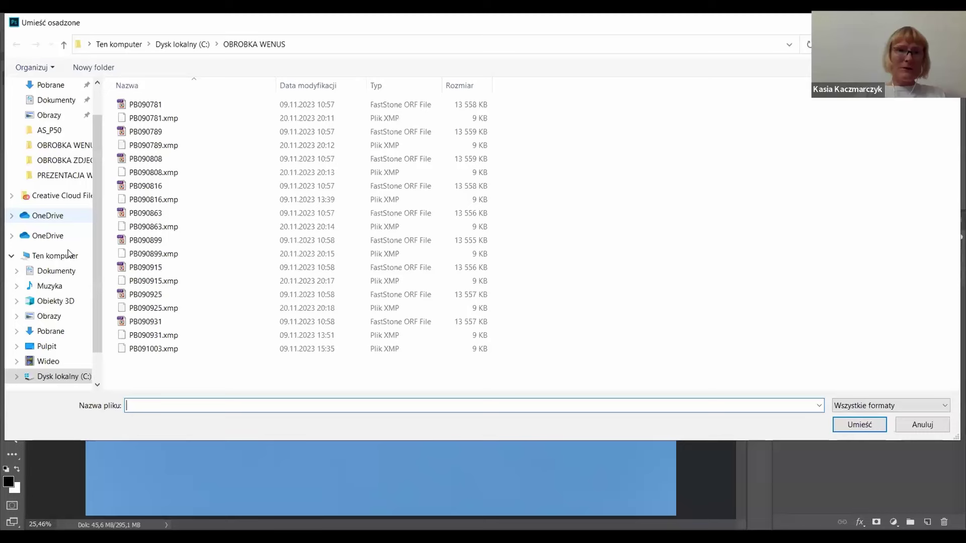
{"action": "double_click", "coordinate": [145, 322]}
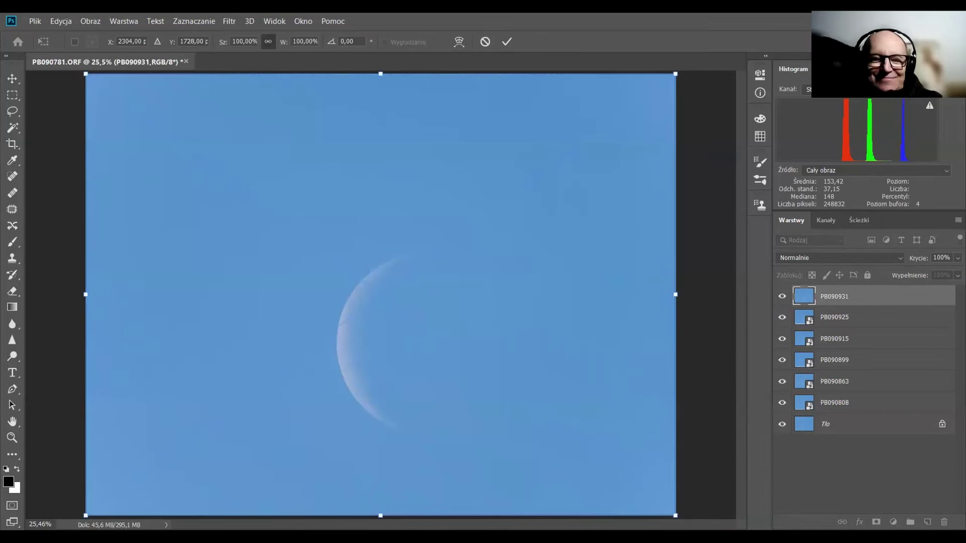
{"action": "left_click_drag", "start_coordinate": [958, 257], "coordinate": [928, 270]}
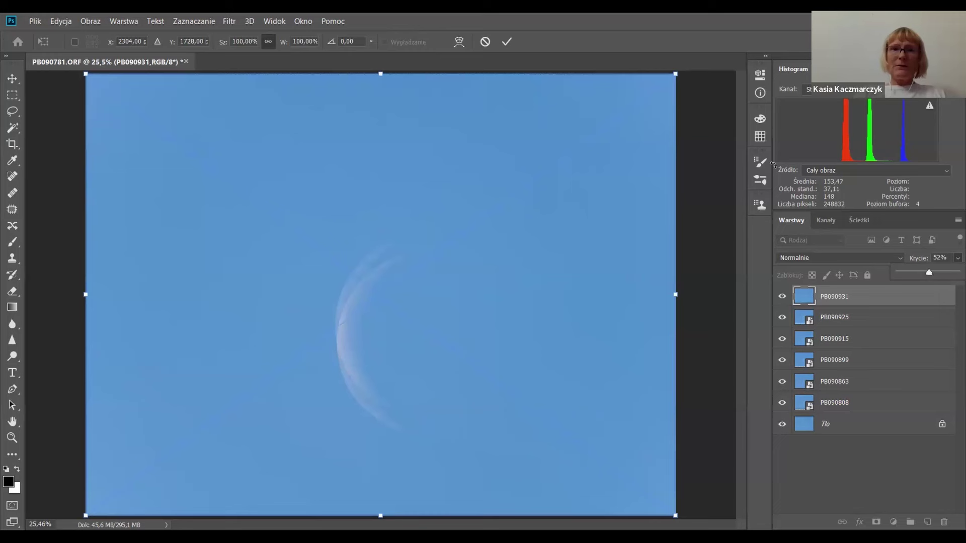
{"action": "left_click", "coordinate": [507, 43]}
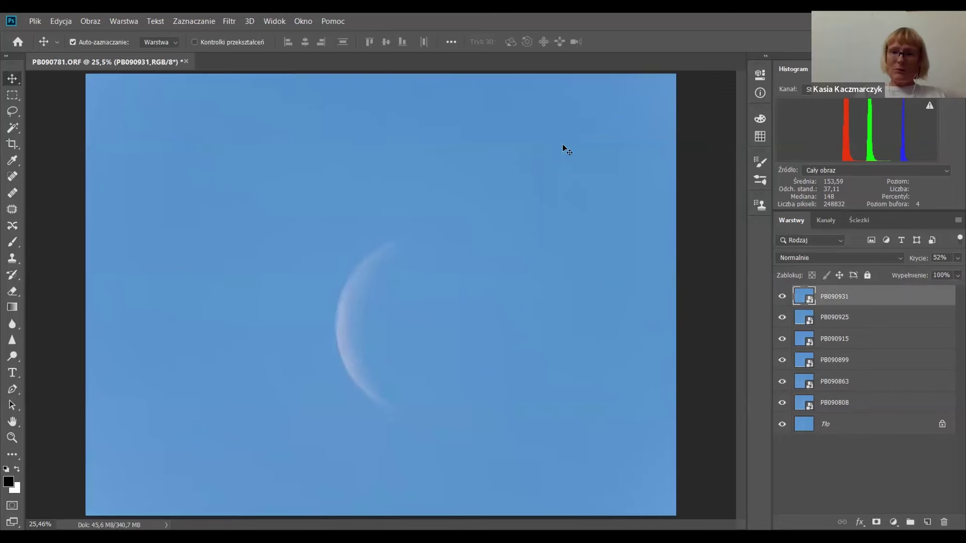
Step: Move the PB090931 layer up until its Venus coincides with the one beneath, and return its opacity to 100%
{"action": "key", "text": "ctrl+plus"}
{"action": "key", "text": "ctrl+plus"}
{"action": "key", "text": "ctrl+plus"}
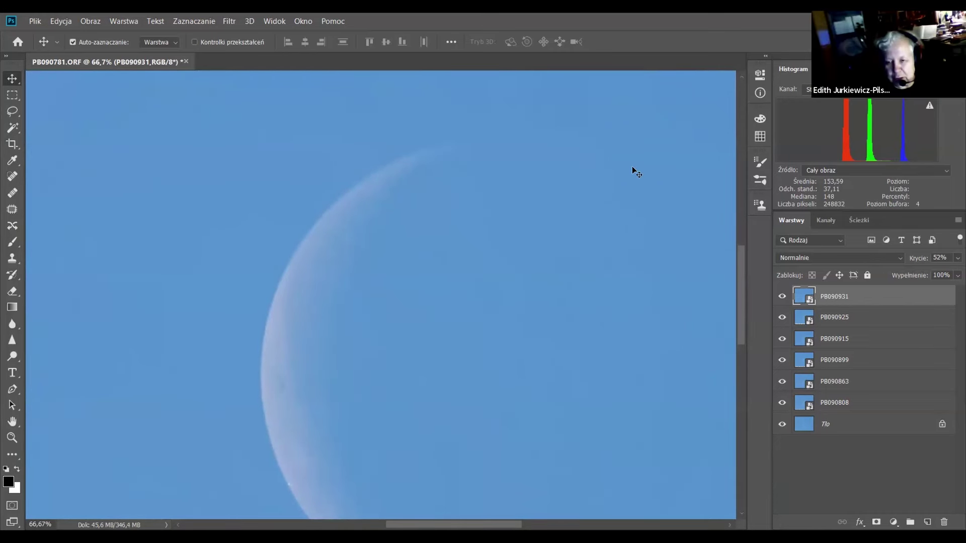
{"action": "left_click_drag", "start_coordinate": [737, 267], "coordinate": [740, 296]}
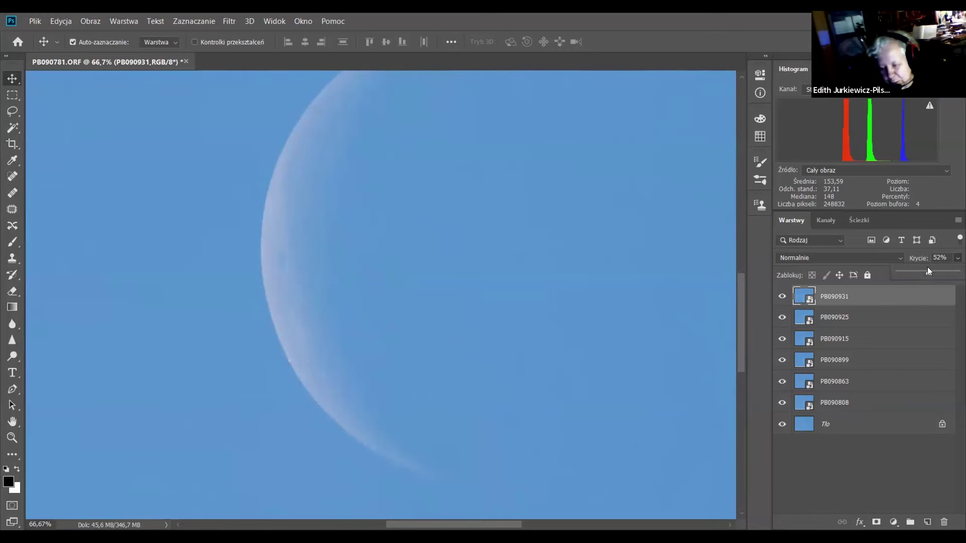
{"action": "left_click_drag", "start_coordinate": [929, 271], "coordinate": [956, 272]}
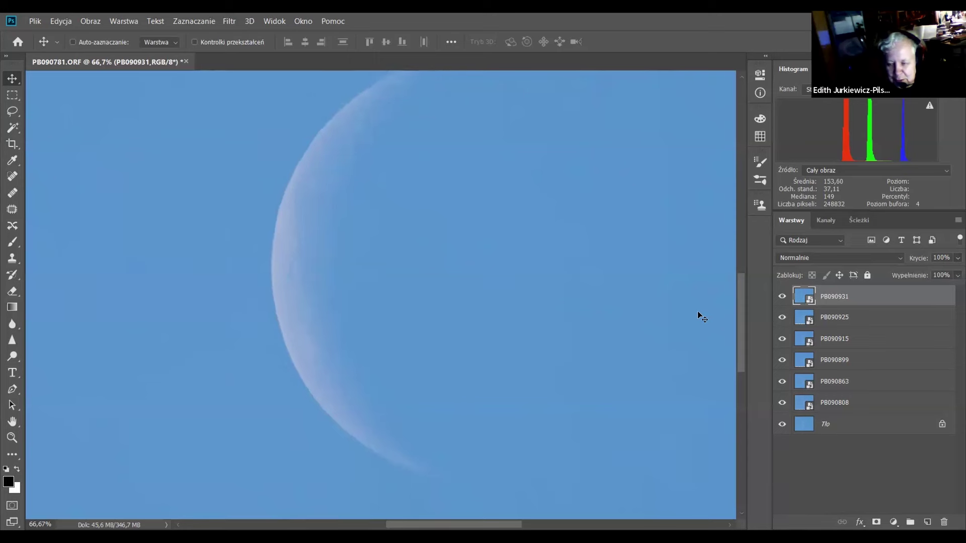
Step: Set the blend mode of the PB090931 and PB090925 layers to Jaśniej
{"action": "key", "text": "ctrl+0"}
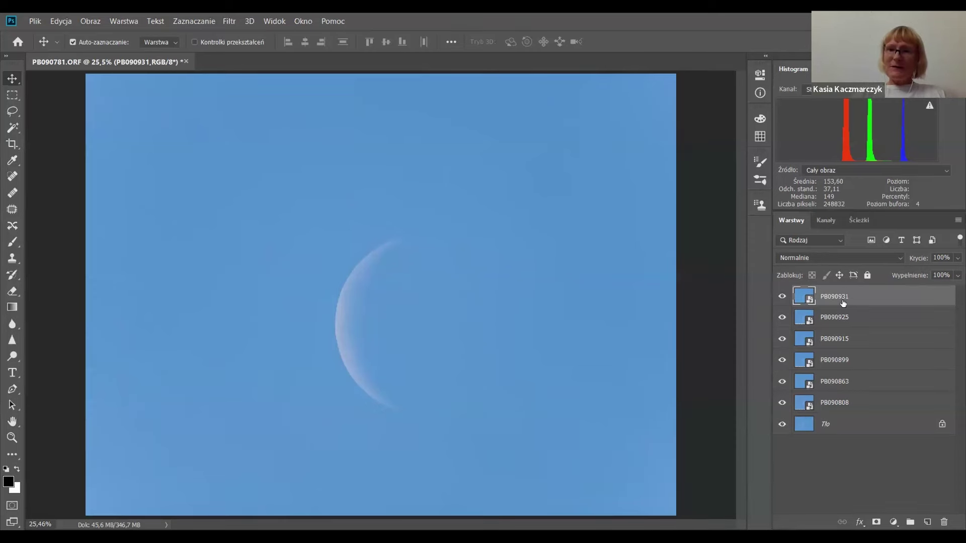
{"action": "left_click", "coordinate": [850, 260]}
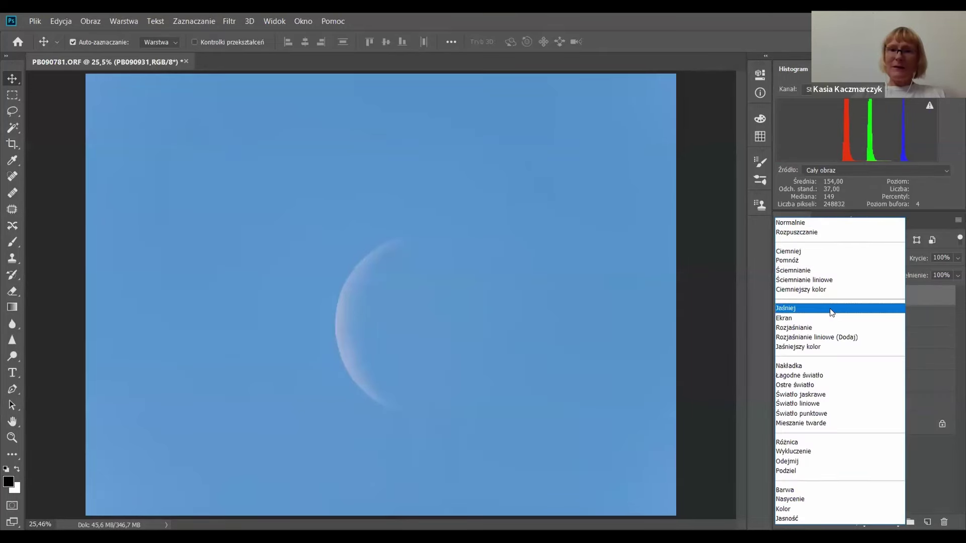
{"action": "left_click", "coordinate": [831, 312]}
{"action": "left_click", "coordinate": [833, 318]}
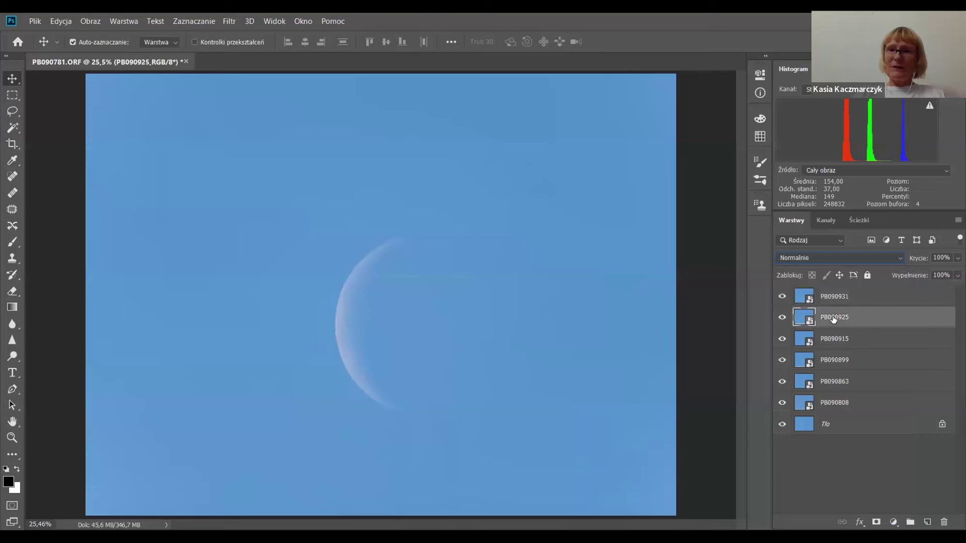
{"action": "left_click", "coordinate": [840, 256]}
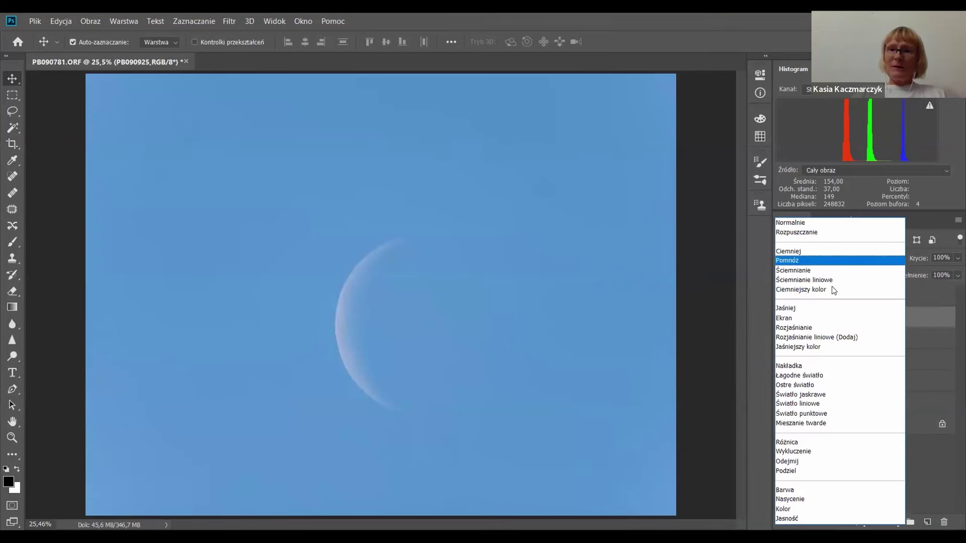
{"action": "left_click", "coordinate": [825, 309]}
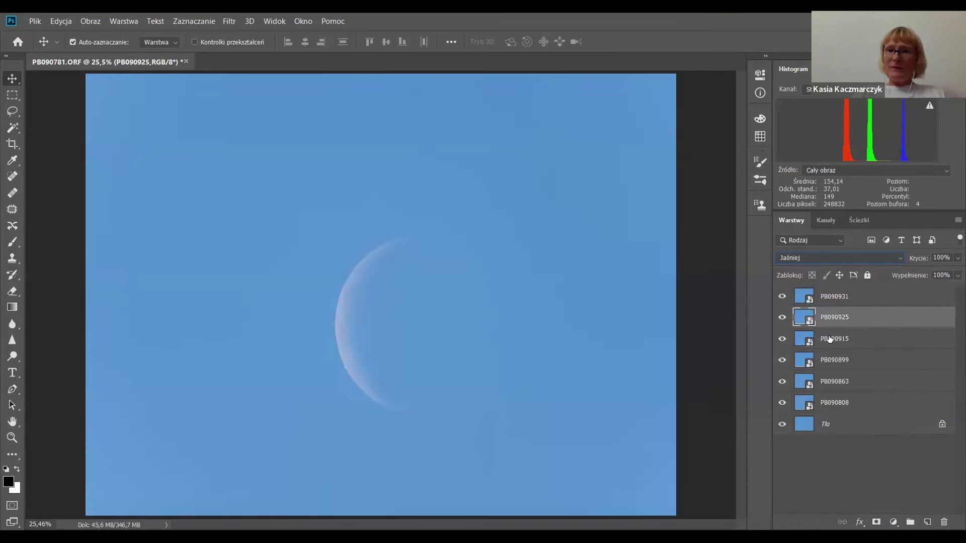
Step: Change the blend mode of the PB090915 and PB090899 layers to Jaśniej
{"action": "left_click", "coordinate": [830, 342]}
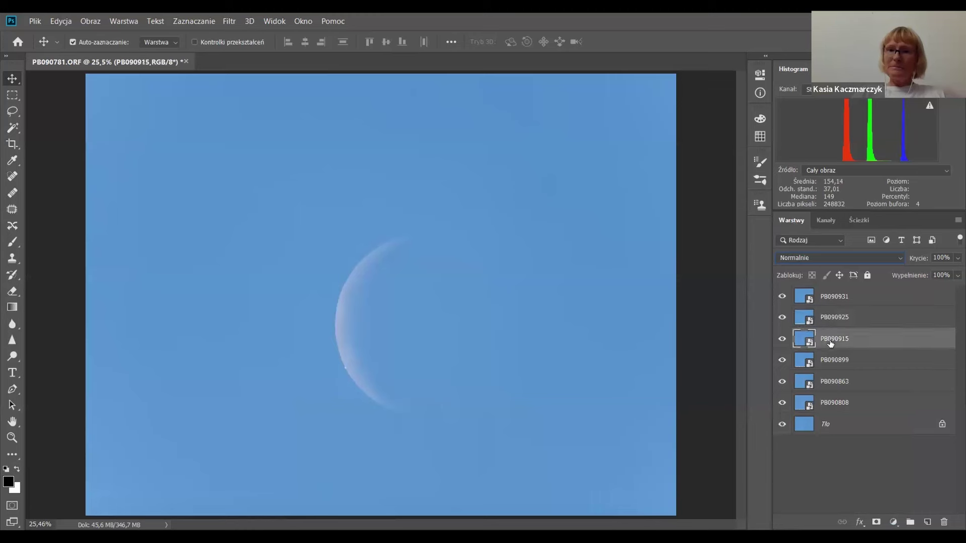
{"action": "left_click", "coordinate": [840, 257]}
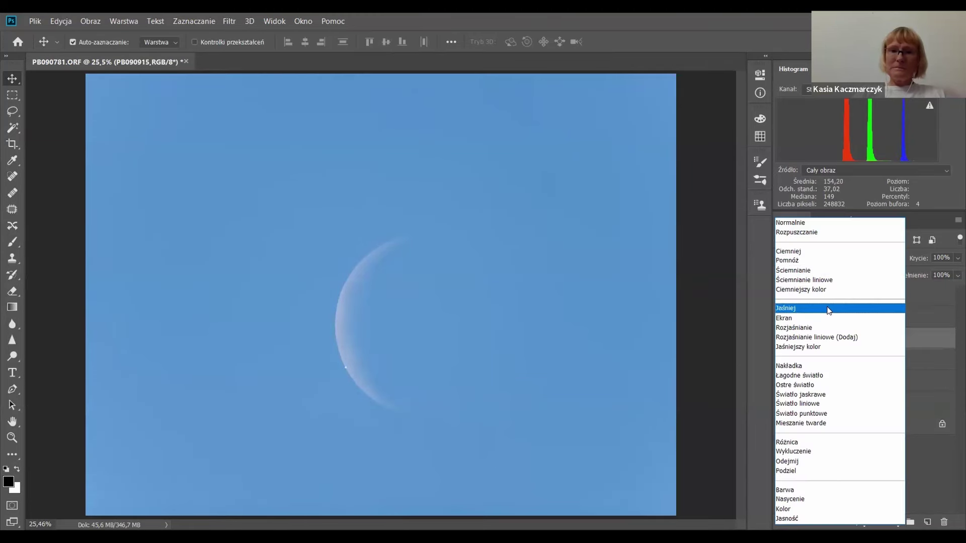
{"action": "left_click", "coordinate": [829, 309]}
{"action": "left_click", "coordinate": [833, 360]}
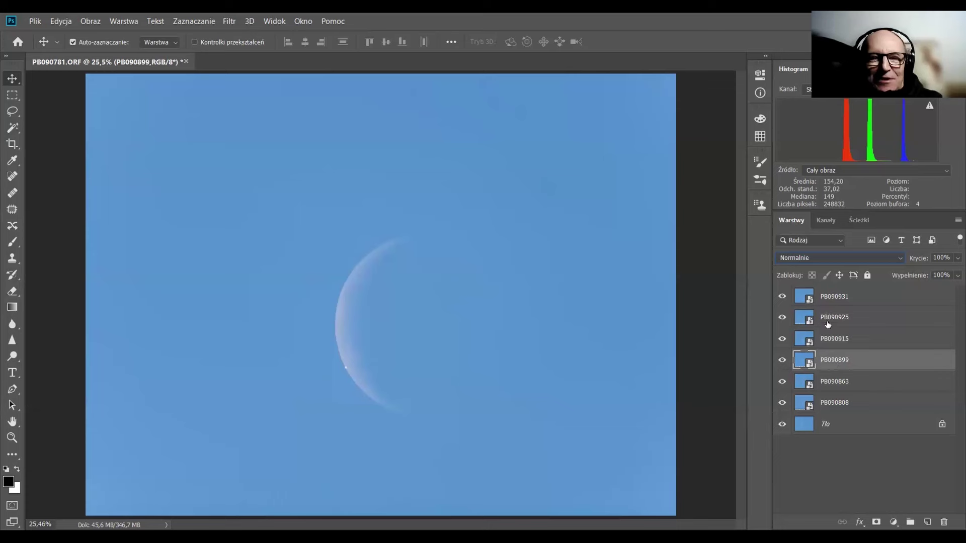
{"action": "left_click", "coordinate": [837, 259]}
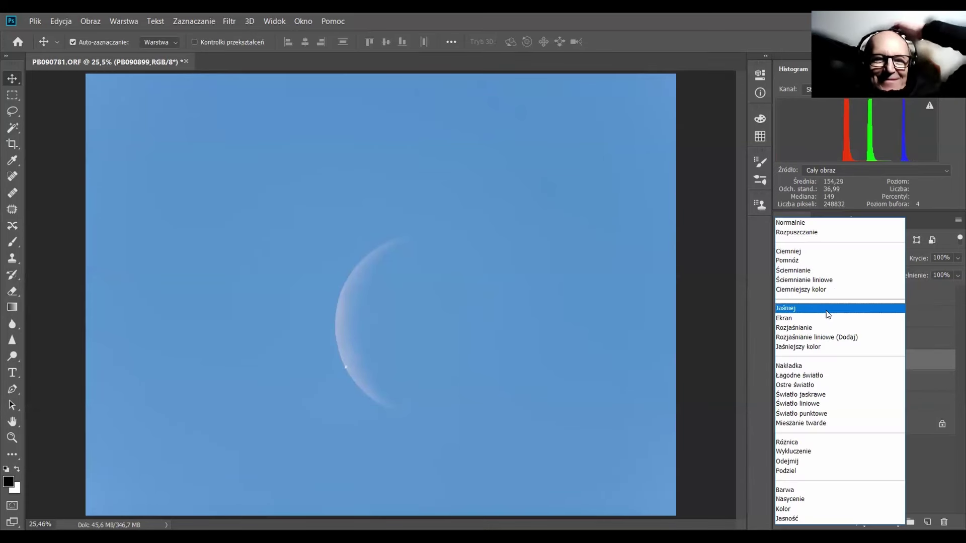
{"action": "left_click", "coordinate": [828, 310]}
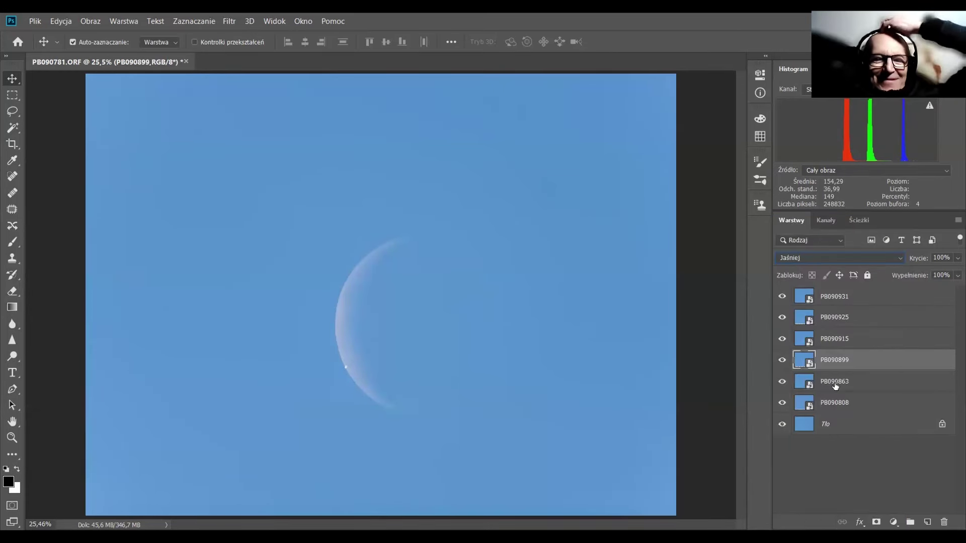
Step: Give the PB090863 and PB090808 layers the Jaśniej blend mode
{"action": "left_click", "coordinate": [835, 386]}
{"action": "left_click", "coordinate": [839, 259]}
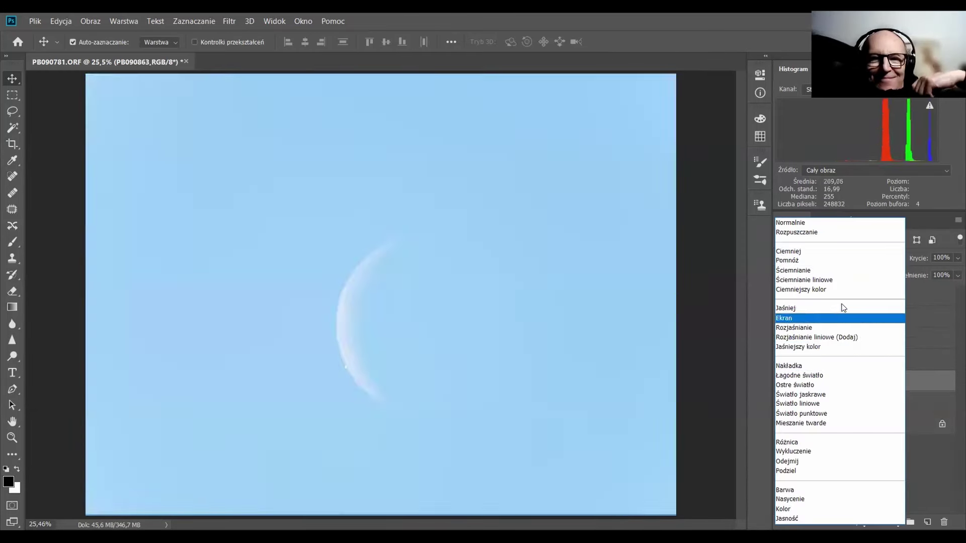
{"action": "left_click", "coordinate": [841, 305]}
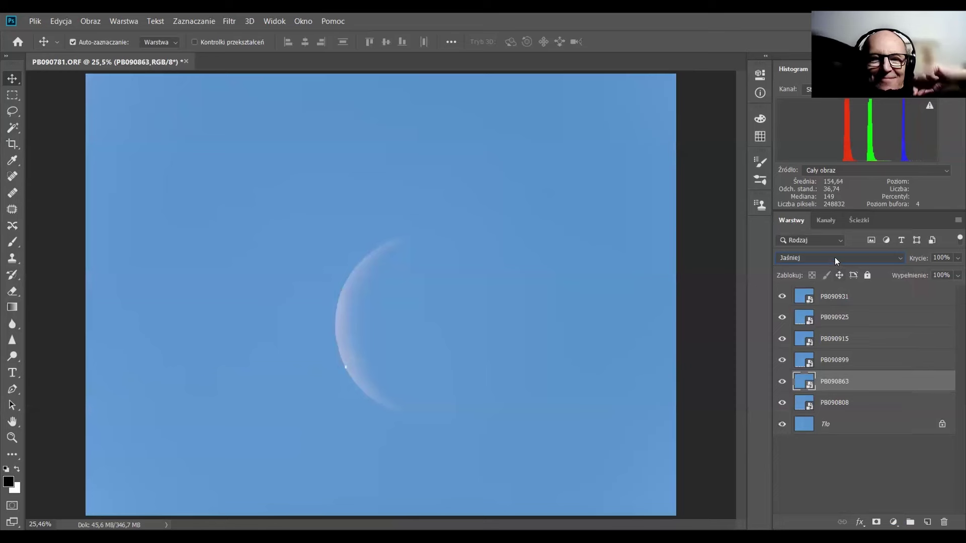
{"action": "left_click", "coordinate": [835, 257]}
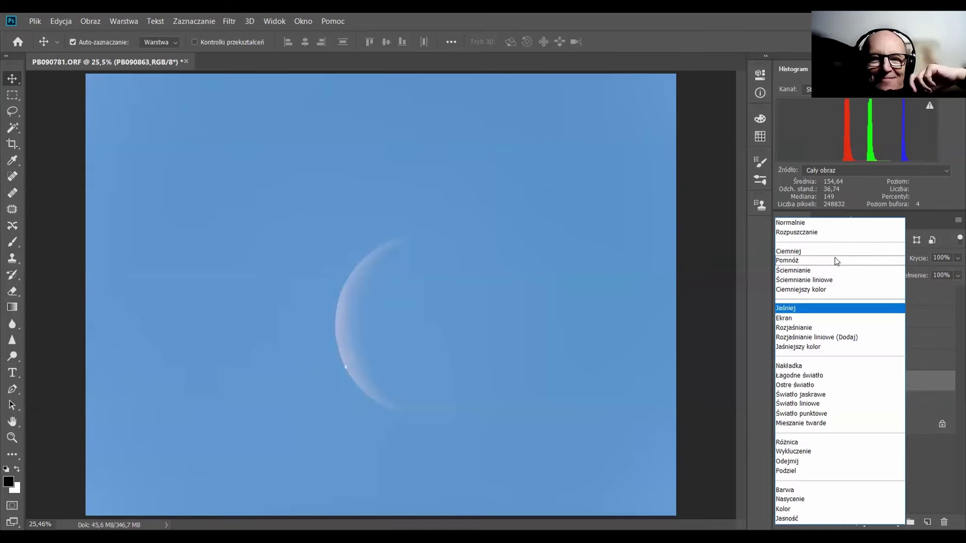
{"action": "left_click", "coordinate": [827, 309]}
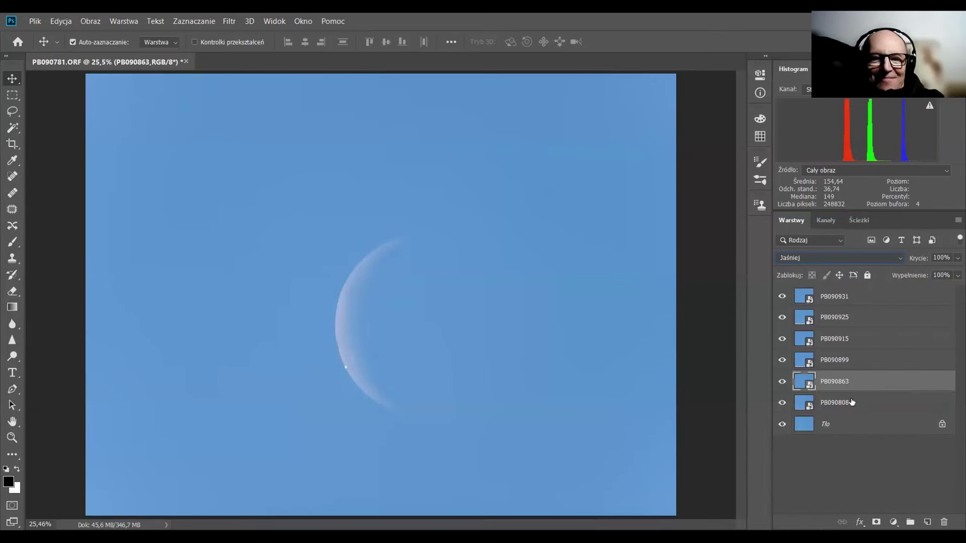
{"action": "left_click", "coordinate": [851, 402]}
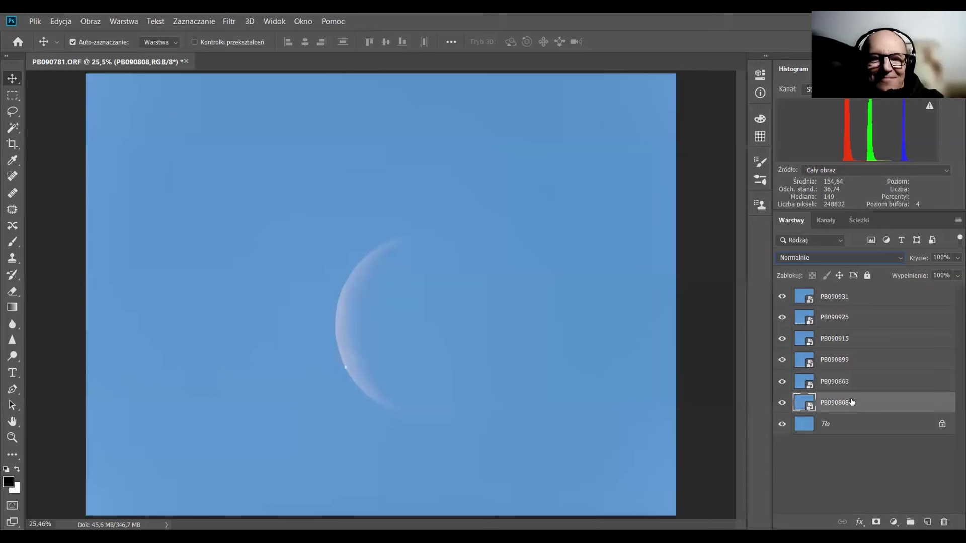
{"action": "left_click", "coordinate": [849, 259]}
{"action": "left_click", "coordinate": [839, 309]}
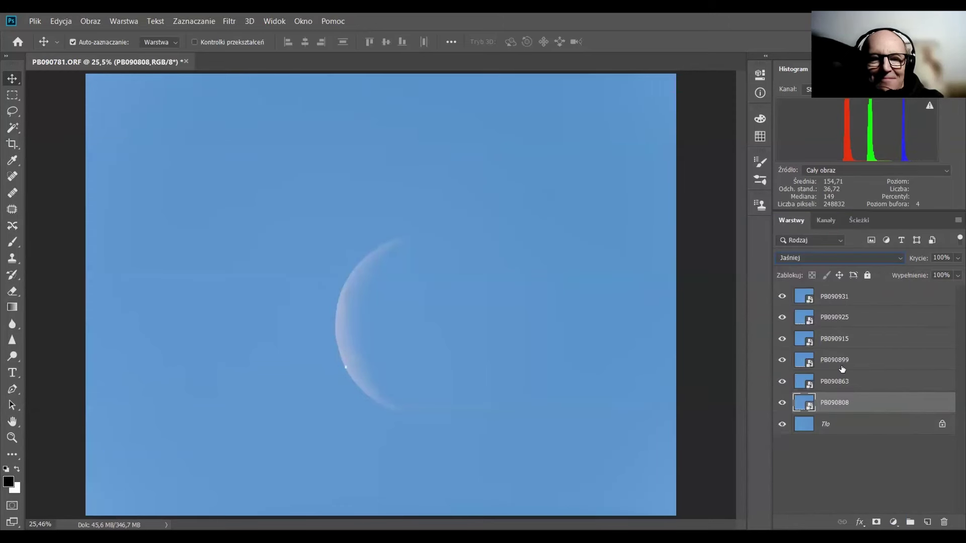
Step: Check the blend mode of every layer one by one, from the background up to PB090931
{"action": "left_click", "coordinate": [844, 428]}
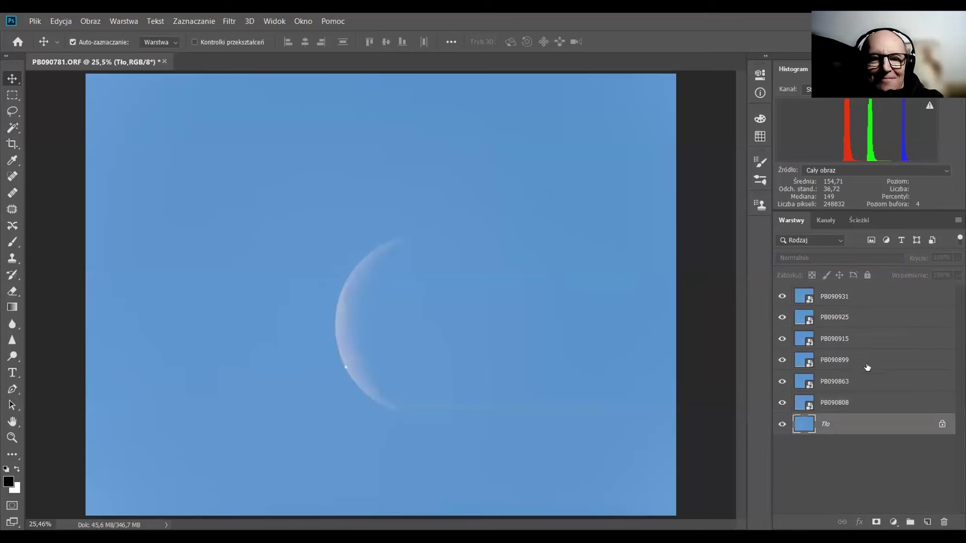
{"action": "left_click", "coordinate": [856, 401]}
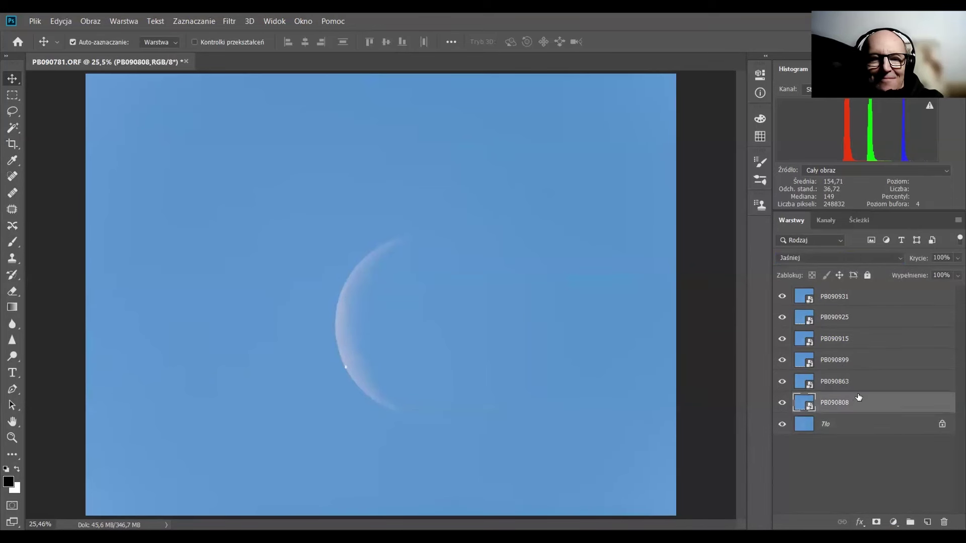
{"action": "left_click", "coordinate": [864, 384]}
{"action": "left_click", "coordinate": [866, 360]}
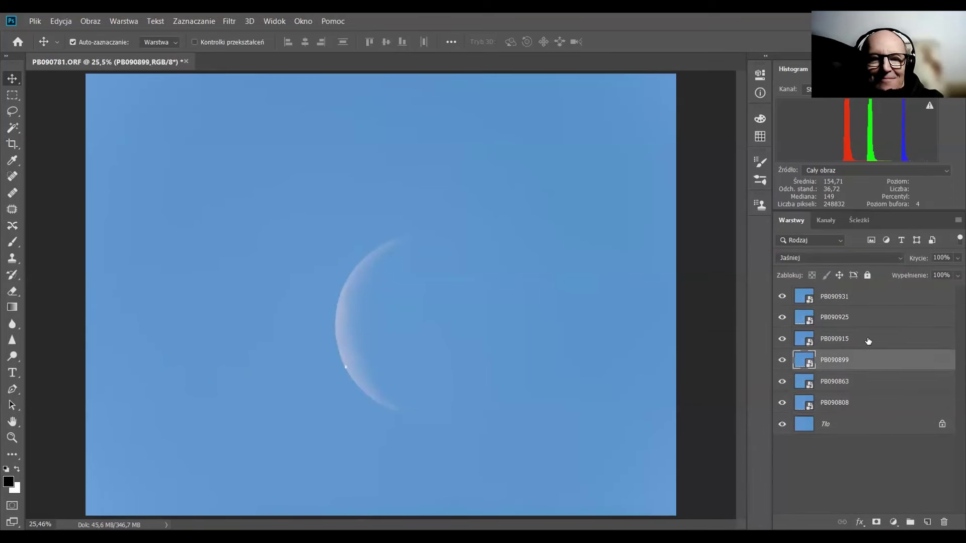
{"action": "left_click", "coordinate": [867, 339]}
{"action": "left_click", "coordinate": [868, 318]}
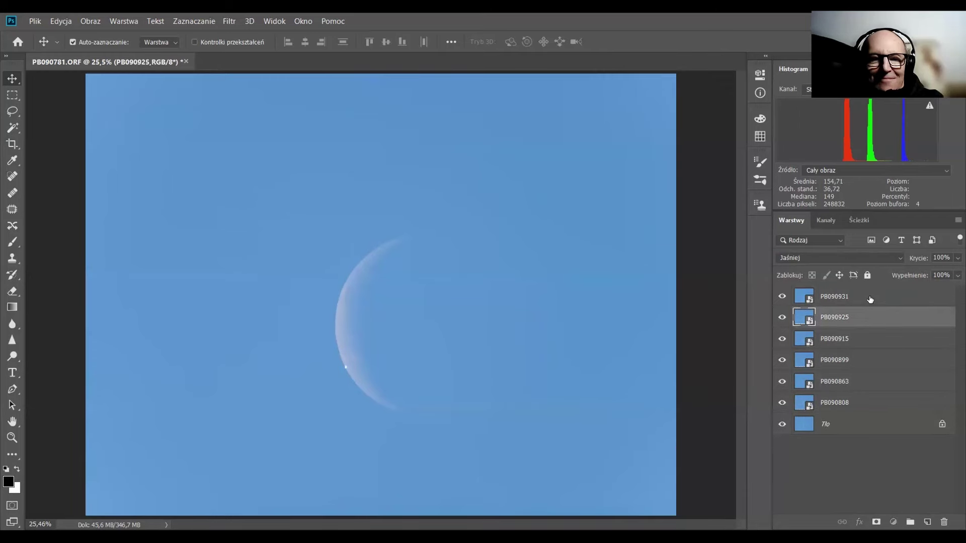
{"action": "left_click", "coordinate": [869, 299]}
Step: Examine the crescent and Venus up close while hiding the PB090931, PB090925 and PB090915 layers and showing them again
{"action": "key", "text": "ctrl+plus"}
{"action": "key", "text": "ctrl+plus"}
{"action": "key", "text": "ctrl+plus"}
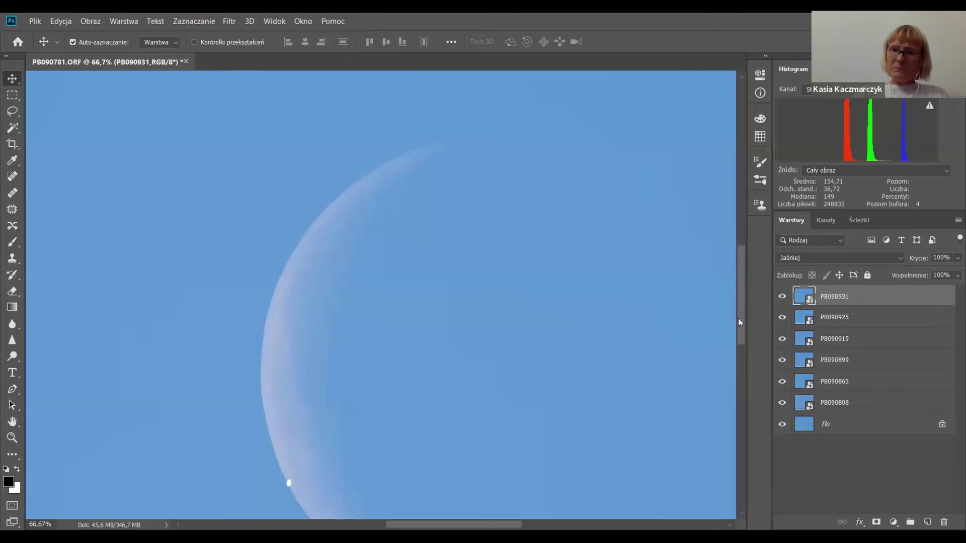
{"action": "left_click_drag", "start_coordinate": [738, 318], "coordinate": [741, 343]}
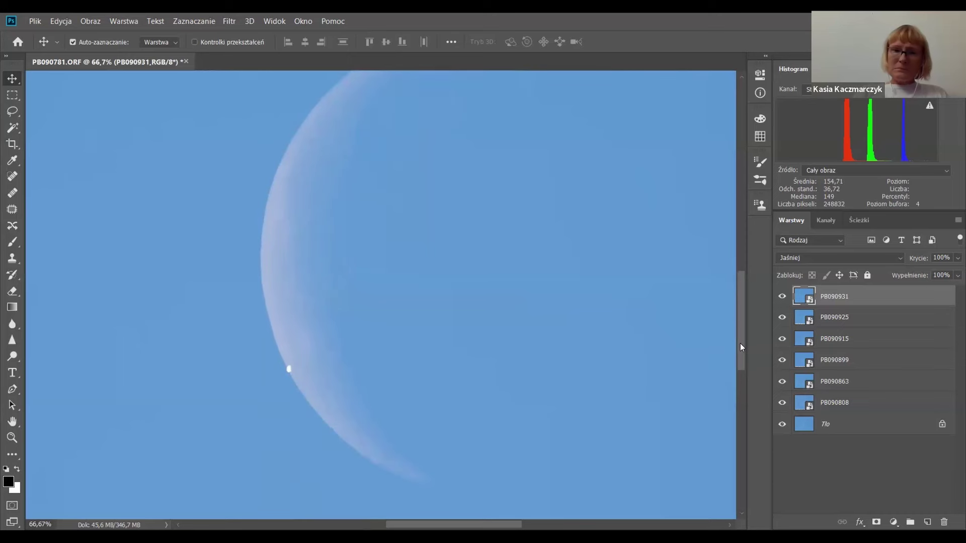
{"action": "left_click", "coordinate": [781, 298]}
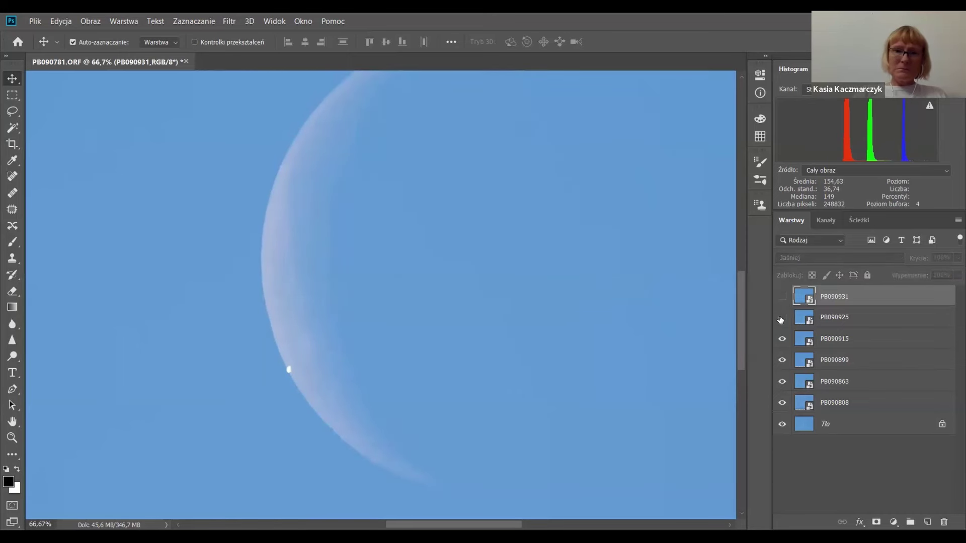
{"action": "left_click", "coordinate": [782, 318]}
{"action": "left_click", "coordinate": [781, 339]}
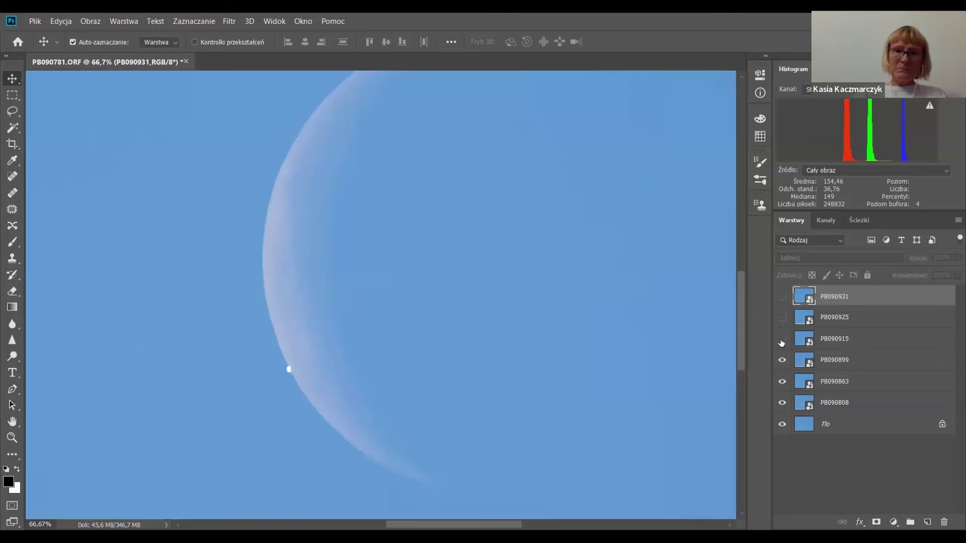
{"action": "left_click", "coordinate": [781, 296]}
{"action": "left_click", "coordinate": [782, 318]}
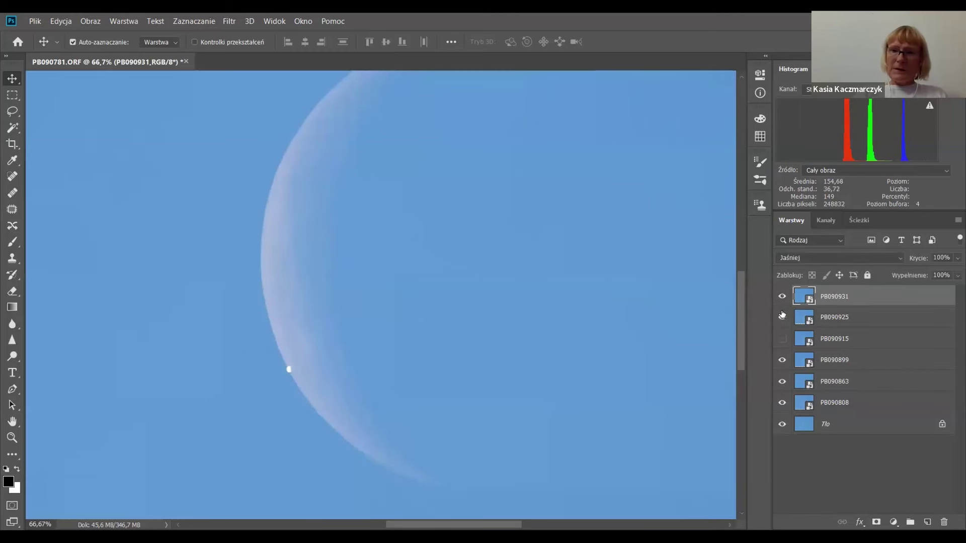
{"action": "left_click", "coordinate": [782, 339]}
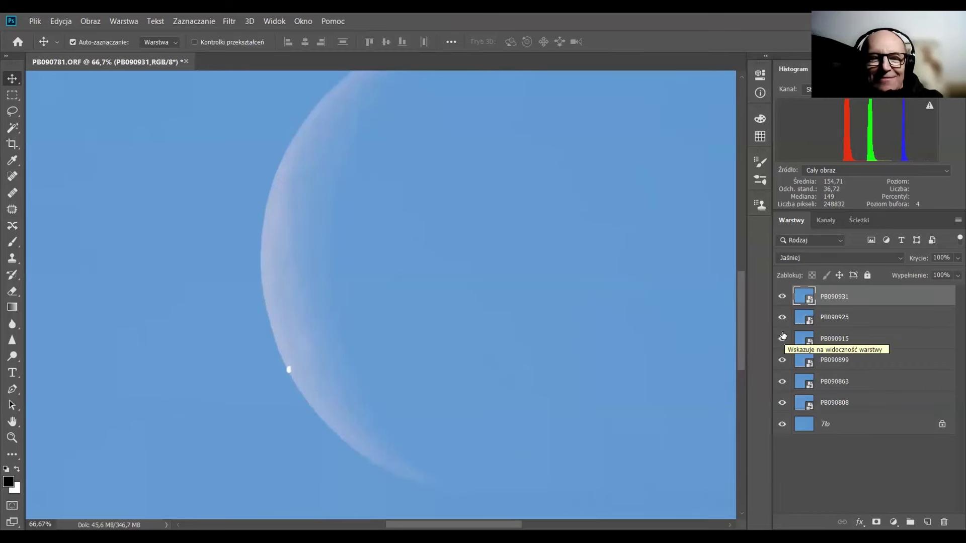
Step: Fit the whole image in view and try to shift the PB090808 crescent to the right of the background crescent
{"action": "key", "text": "ctrl"}
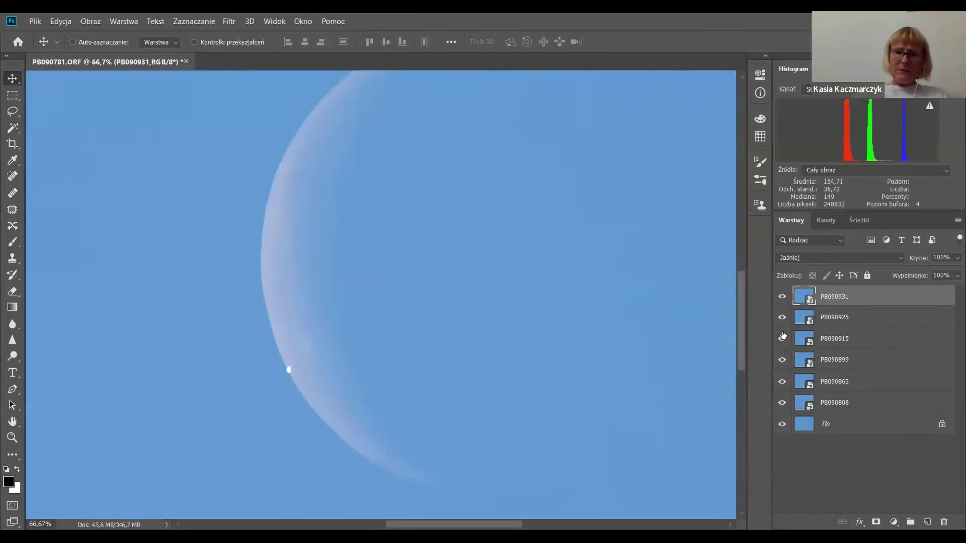
{"action": "key", "text": "ctrl+0"}
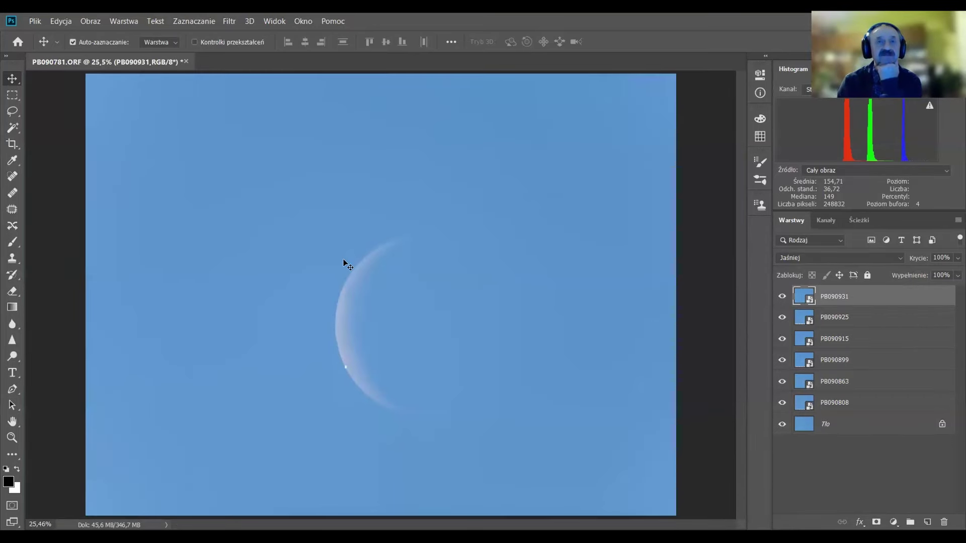
{"action": "left_click", "coordinate": [855, 406]}
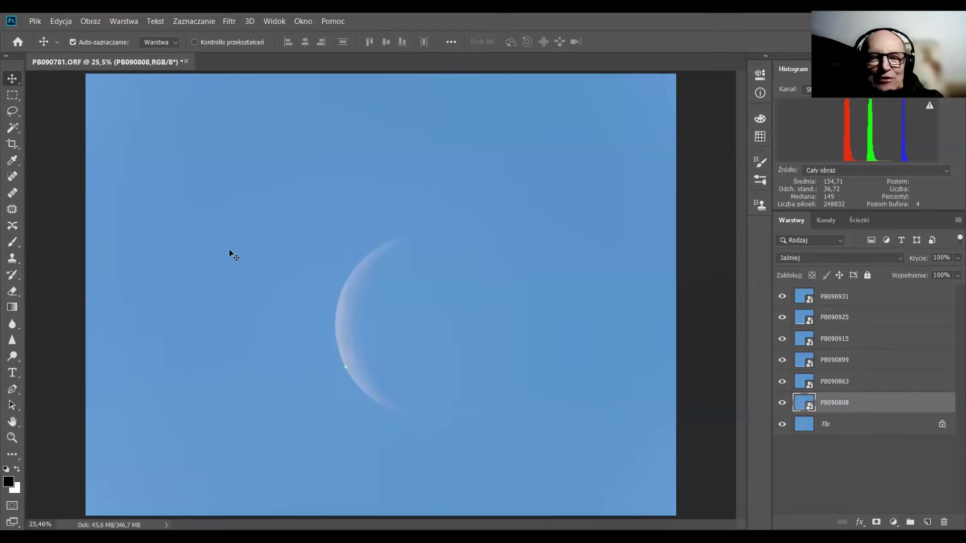
{"action": "left_click", "coordinate": [415, 349]}
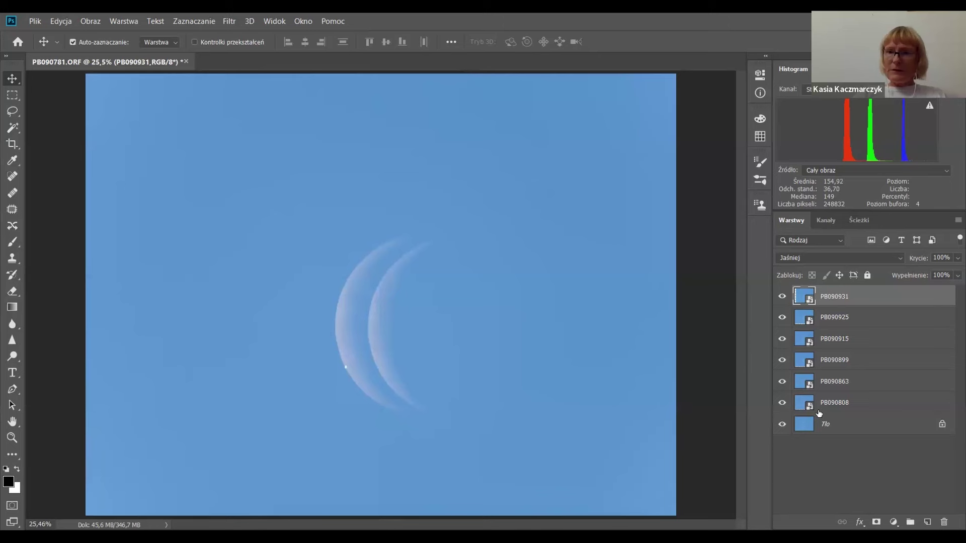
{"action": "left_click", "coordinate": [835, 403]}
{"action": "left_click", "coordinate": [430, 330]}
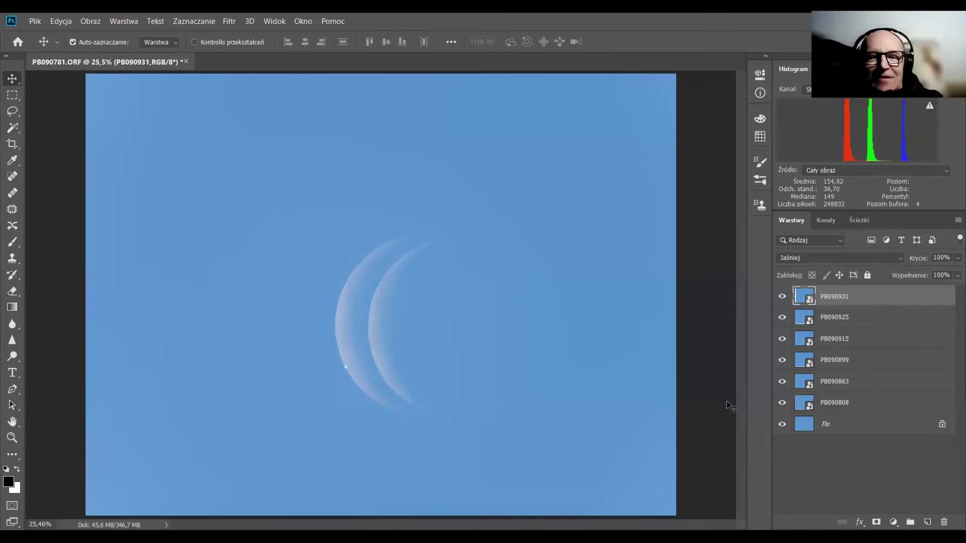
{"action": "left_click", "coordinate": [835, 403]}
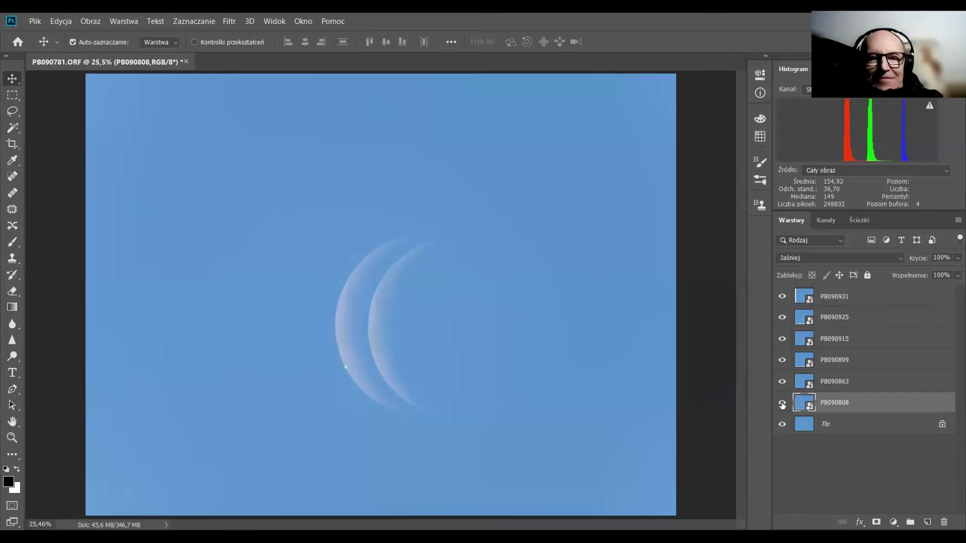
{"action": "left_click", "coordinate": [479, 369]}
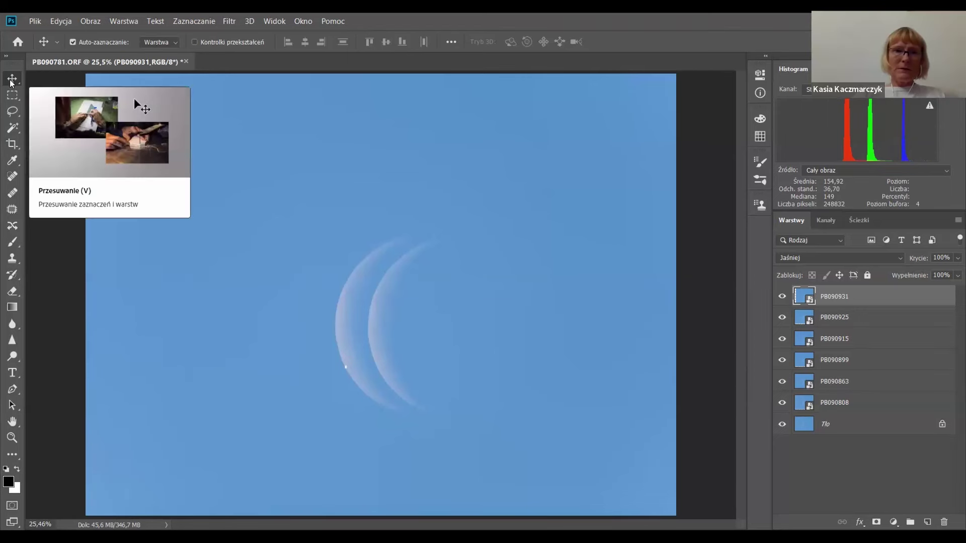
Step: Hide the PB090931, PB090925, PB090915, PB090899 and PB090863 layers
{"action": "left_click", "coordinate": [782, 296]}
{"action": "left_click", "coordinate": [782, 315]}
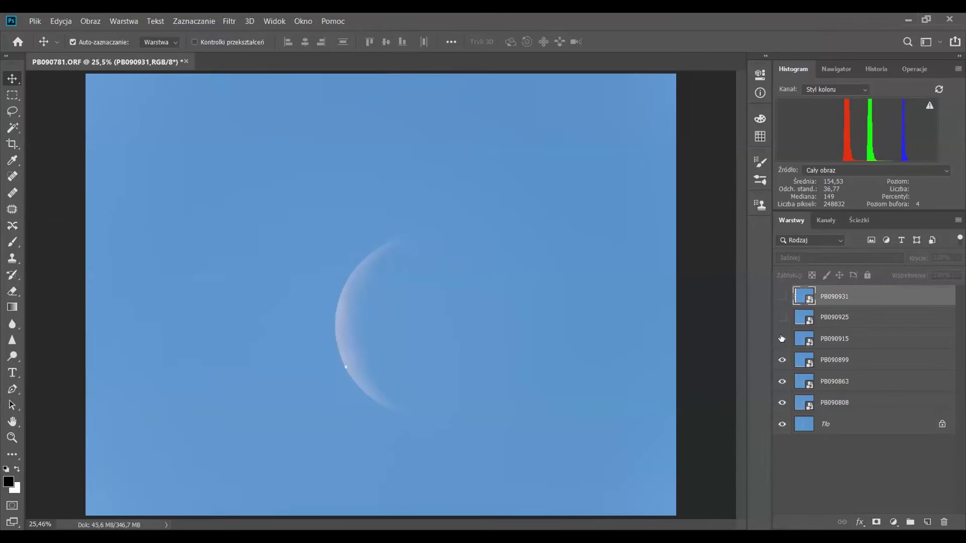
{"action": "left_click", "coordinate": [782, 339]}
{"action": "left_click", "coordinate": [780, 362]}
{"action": "left_click", "coordinate": [782, 381]}
Step: Move the PB090808 layer horizontally to the right so its crescent and Venus stand apart from the background crescent
{"action": "left_click", "coordinate": [825, 403]}
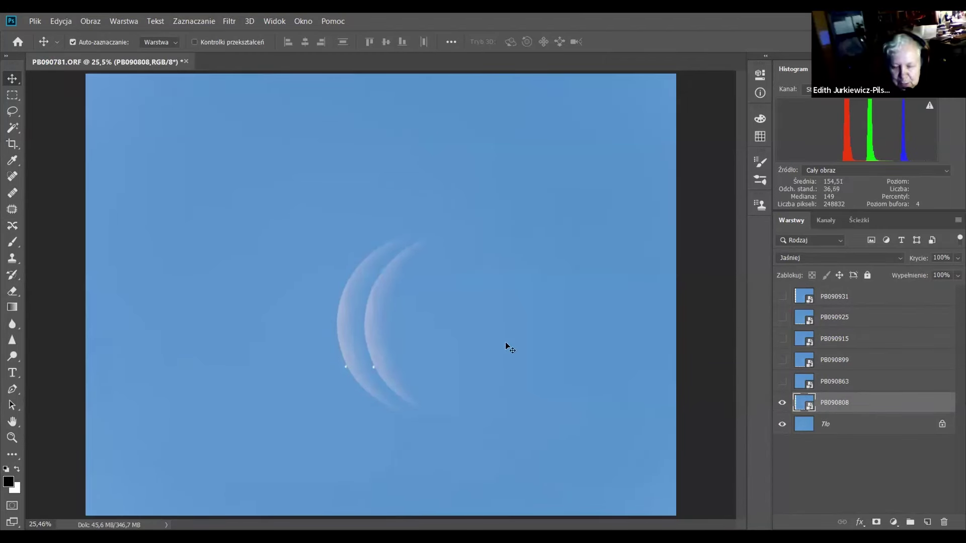
{"action": "key", "text": "shift+Right"}
{"action": "key", "text": "shift+Right"}
{"action": "key", "text": "shift+Right"}
{"action": "key", "text": "shift+Right"}
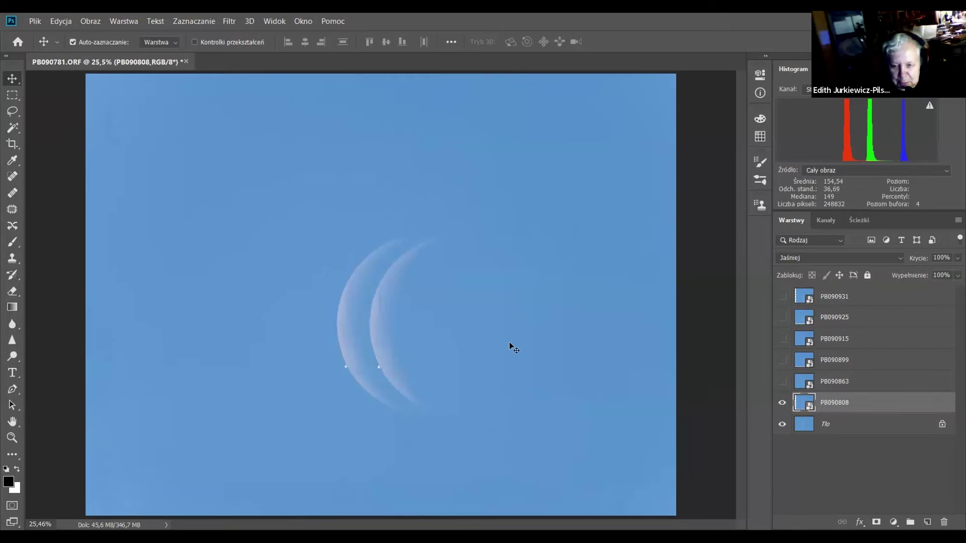
Step: Show the PB090863 layer and move it horizontally to the right as the third crescent in the row
{"action": "left_click", "coordinate": [849, 382]}
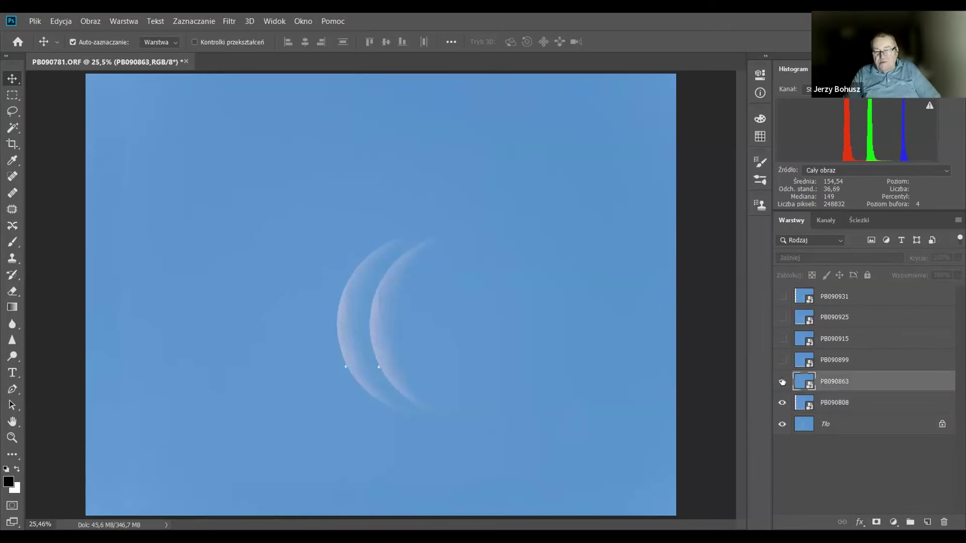
{"action": "left_click", "coordinate": [782, 381]}
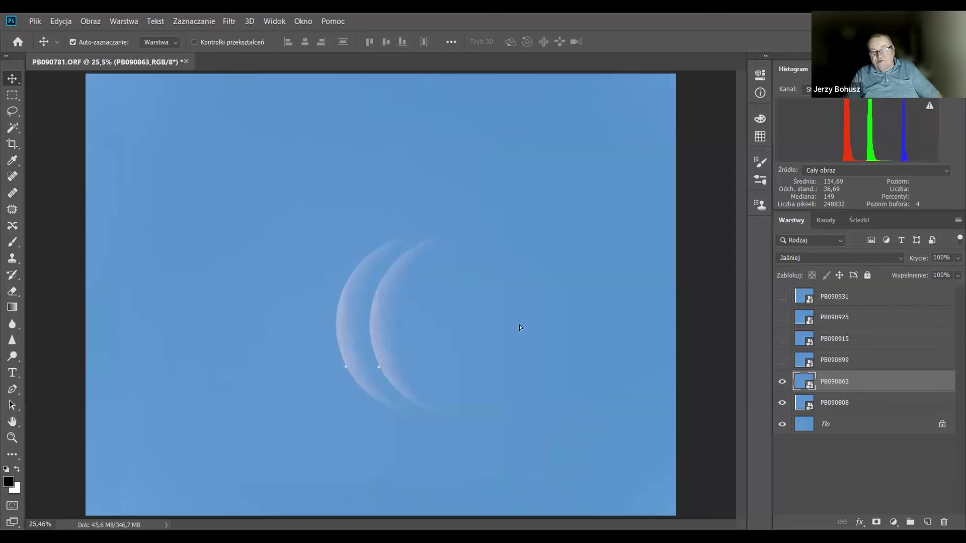
{"action": "left_click_drag", "start_coordinate": [544, 326], "coordinate": [620, 326]}
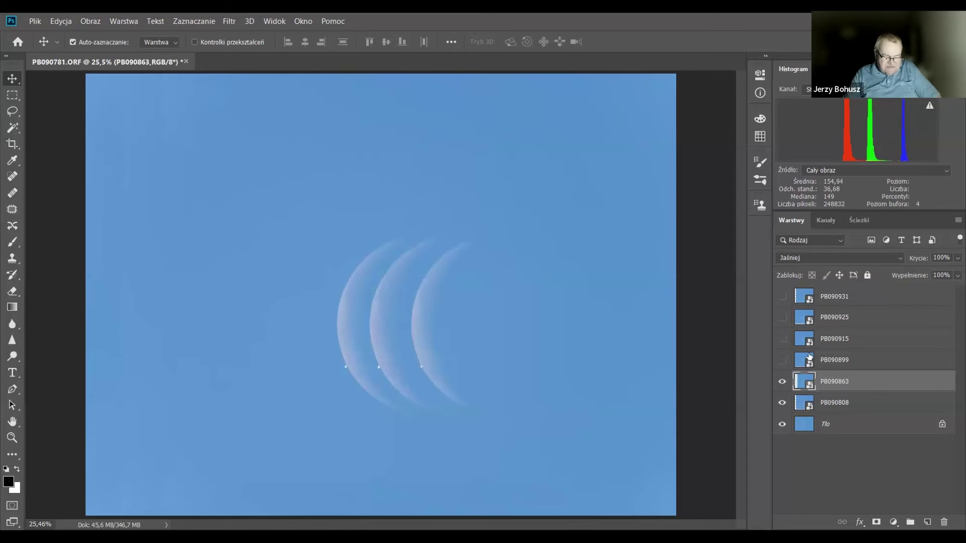
Step: Show the PB090899 and PB090915 layers and move each to the right as the fourth and fifth crescents
{"action": "left_click", "coordinate": [790, 363]}
{"action": "left_click", "coordinate": [783, 360]}
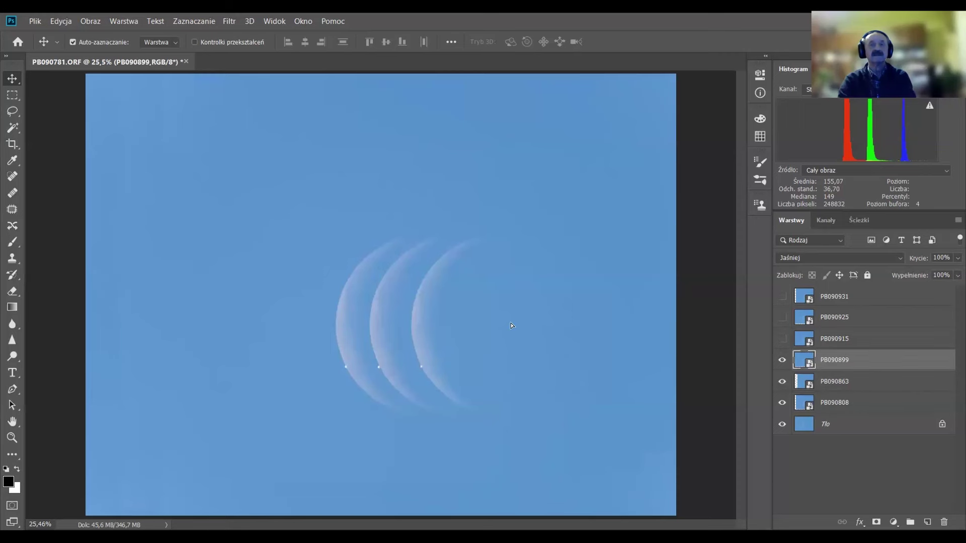
{"action": "left_click", "coordinate": [782, 338]}
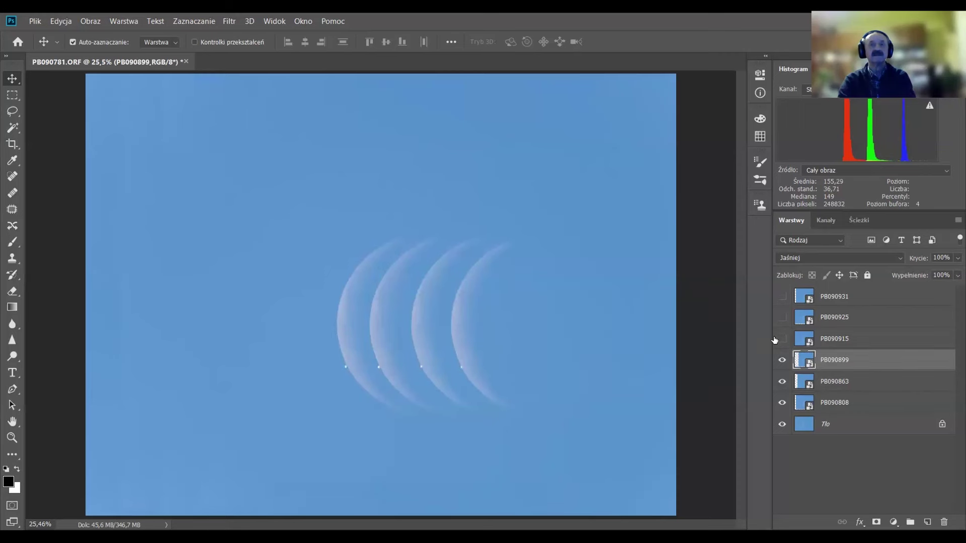
{"action": "left_click", "coordinate": [844, 339]}
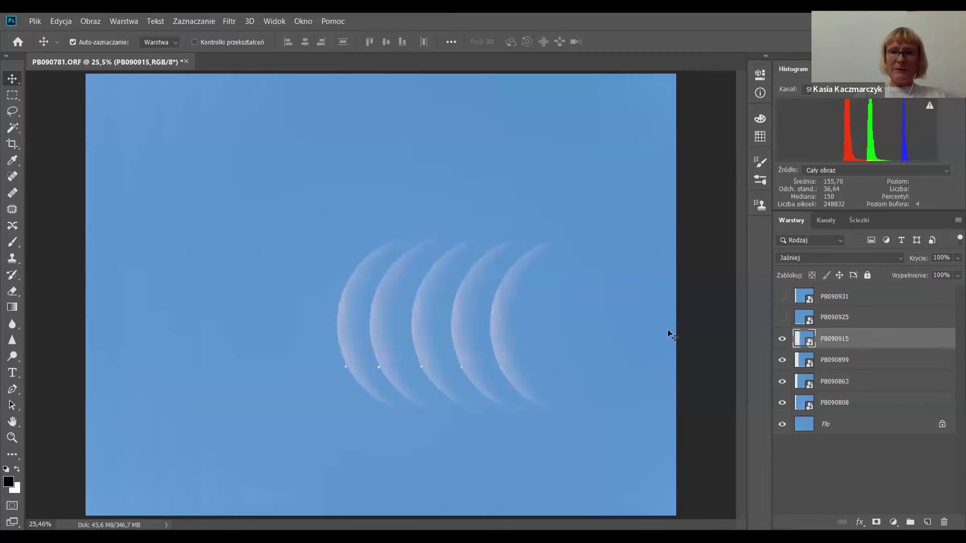
Step: Show the PB090925 layer and move it right as the sixth crescent, adjusting its spacing from the fifth
{"action": "left_click", "coordinate": [830, 315]}
{"action": "left_click", "coordinate": [782, 317]}
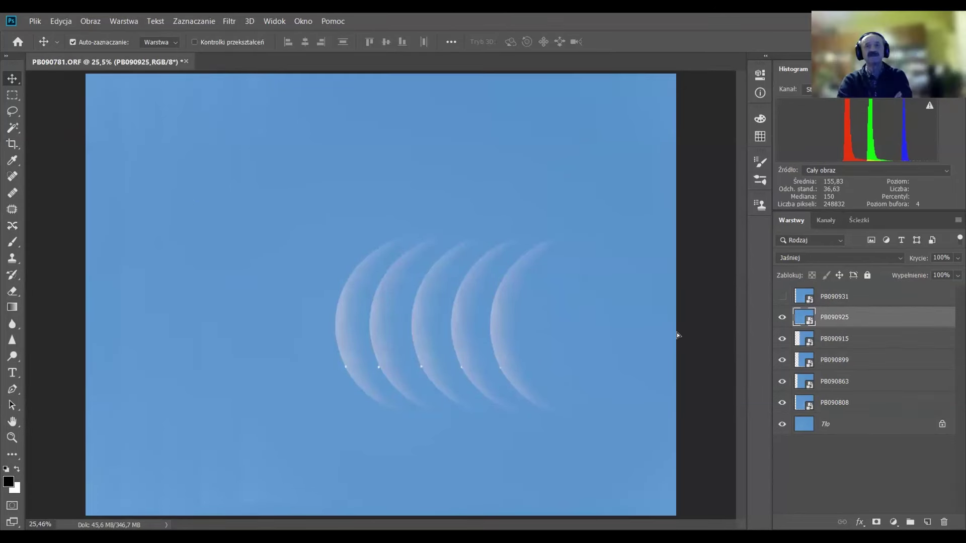
{"action": "key", "text": "ctrl+shift+t"}
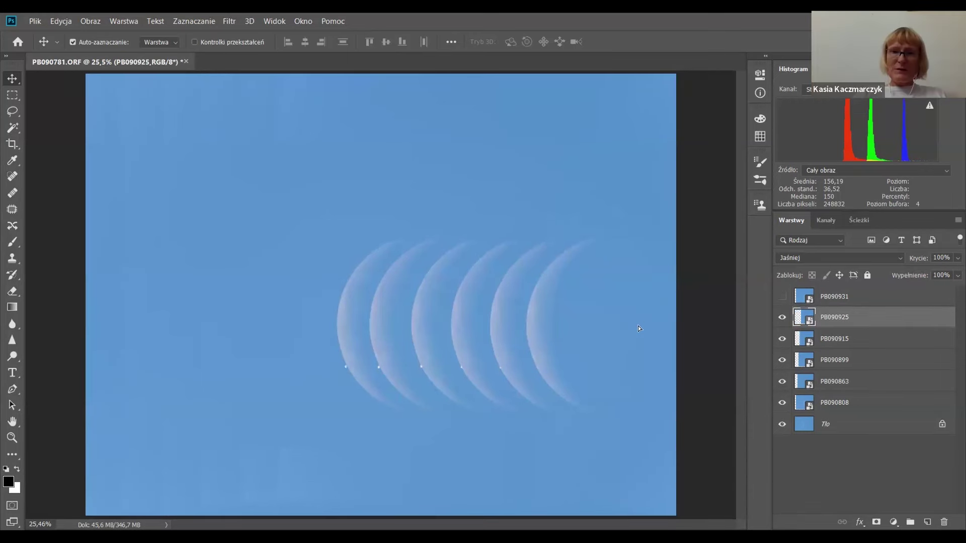
{"action": "key", "text": "ctrl+shift+t"}
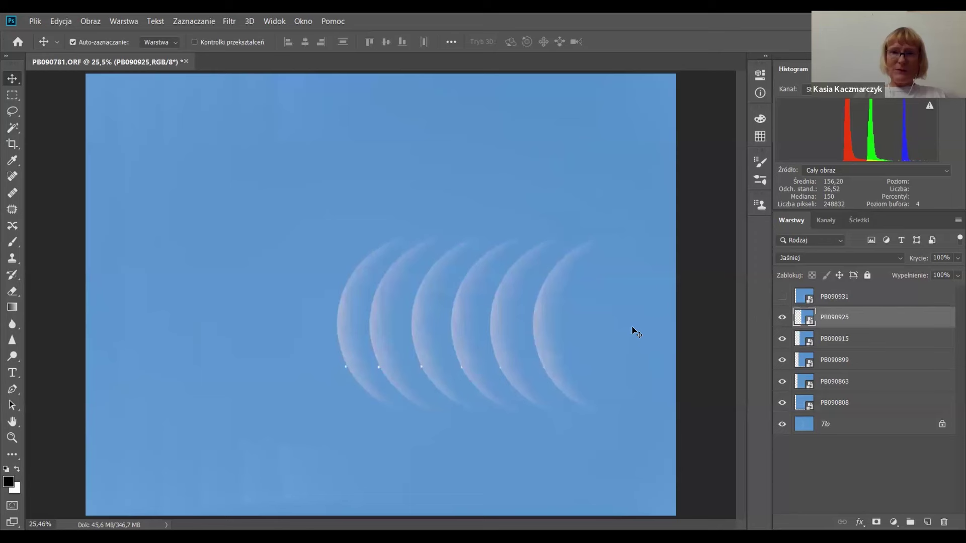
{"action": "key", "text": "ctrl+shift+t"}
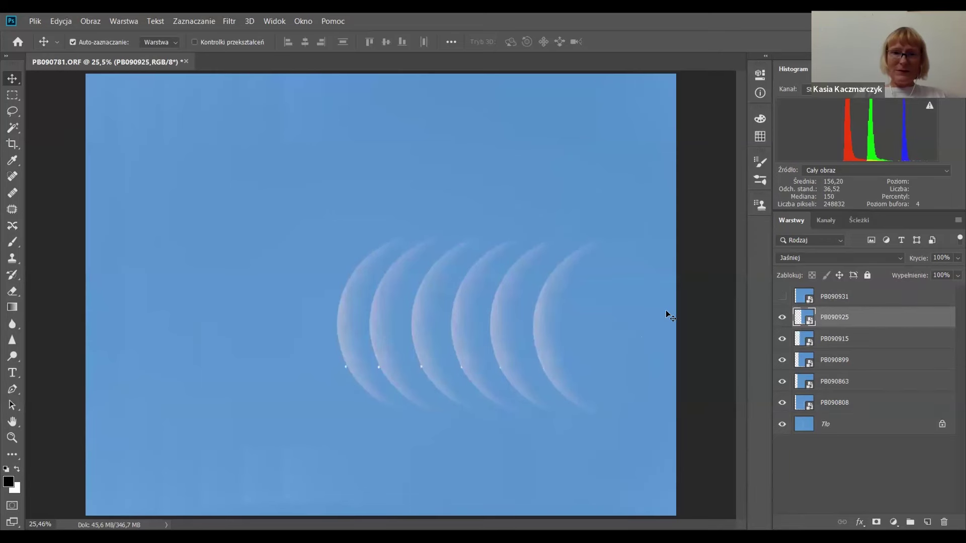
Step: Show the PB090931 layer and move it right to place its crescent seventh, at the end of the row
{"action": "left_click", "coordinate": [830, 296]}
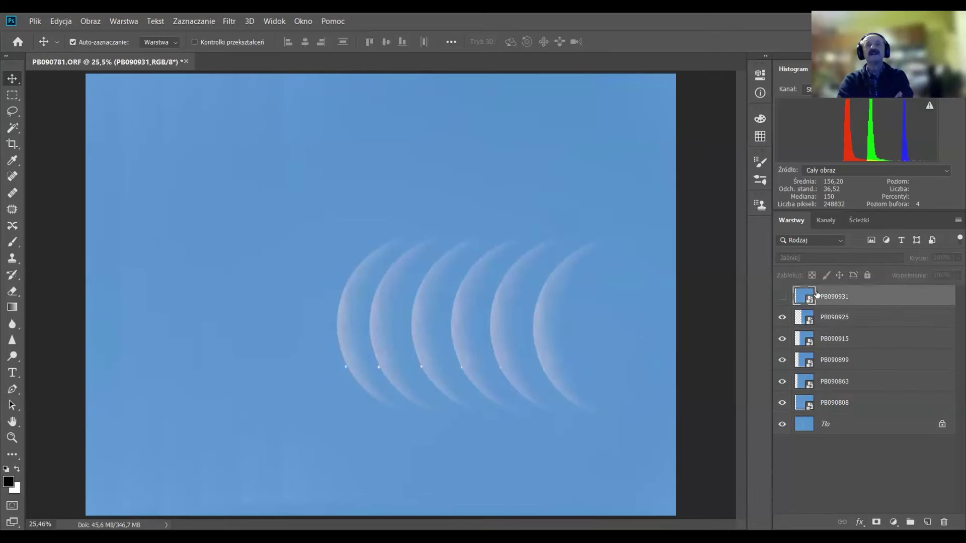
{"action": "left_click", "coordinate": [782, 296]}
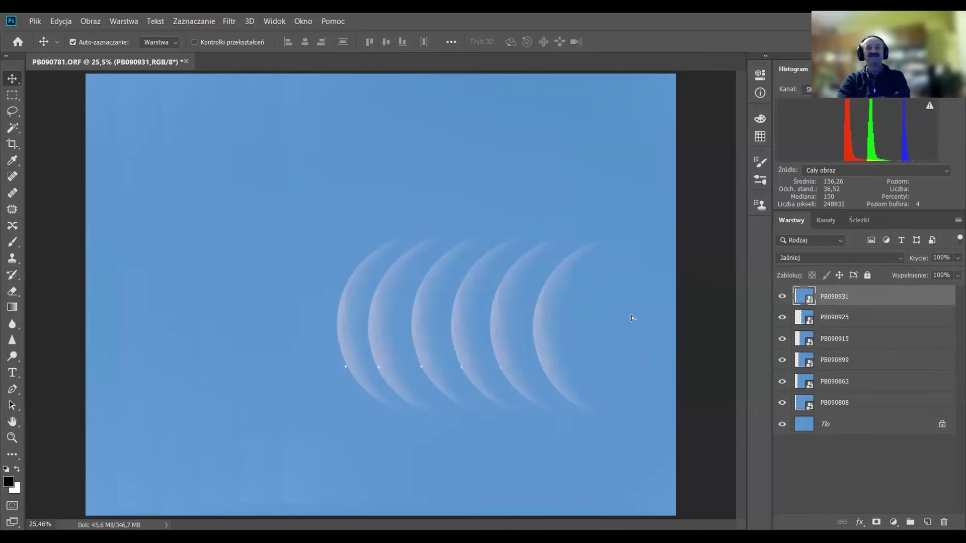
{"action": "left_click_drag", "start_coordinate": [373, 313], "coordinate": [413, 313]}
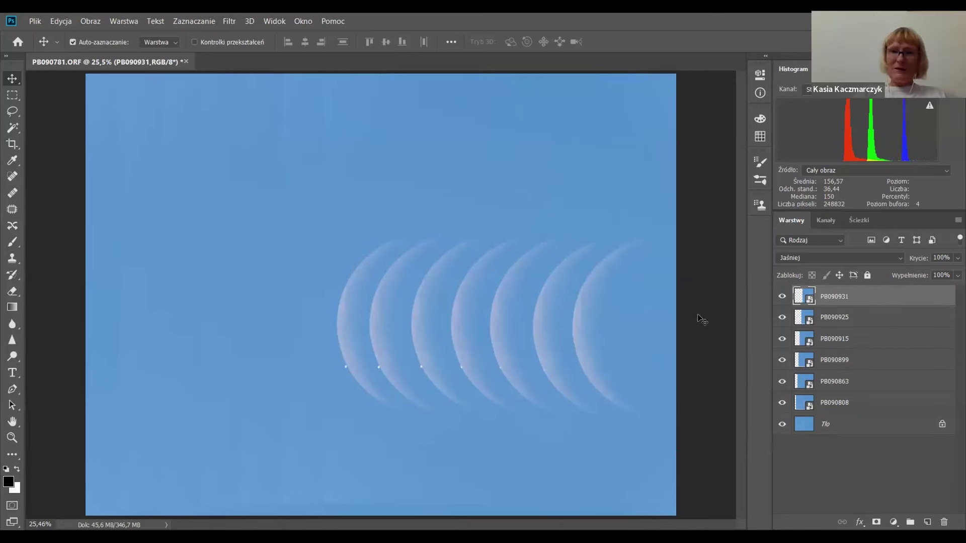
{"action": "left_click", "coordinate": [876, 318]}
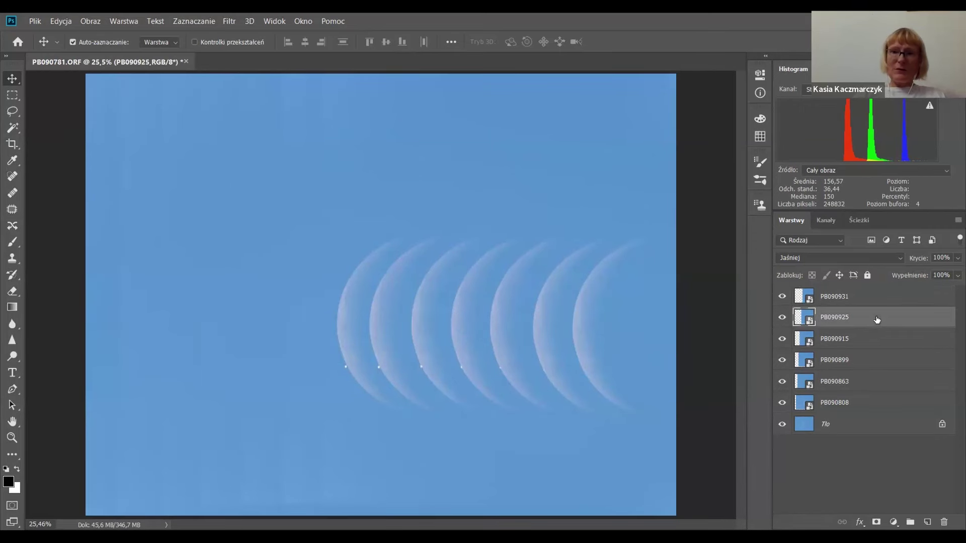
{"action": "left_click", "coordinate": [614, 322]}
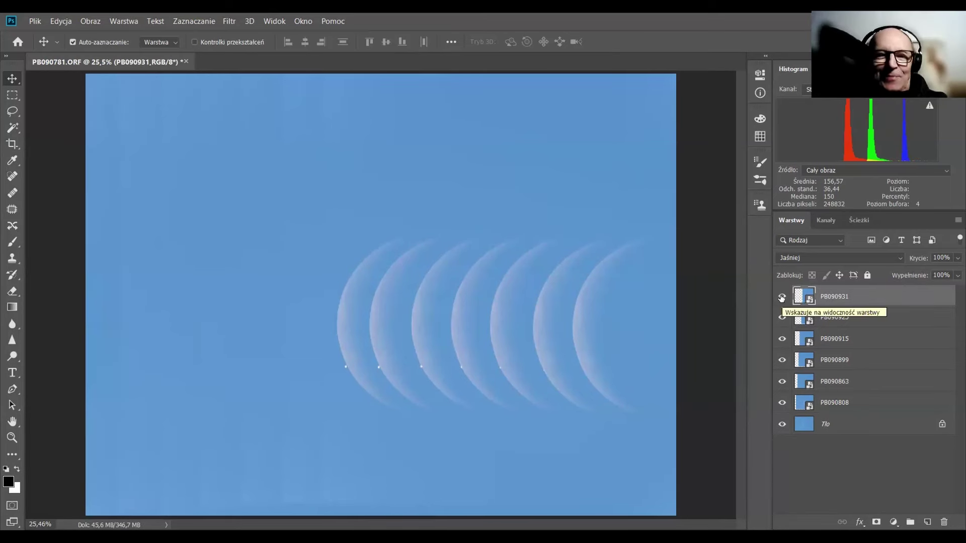
Step: Crop the image to a rectangular marquee in Zwykły style that encloses all seven crescents
{"action": "left_click", "coordinate": [12, 95]}
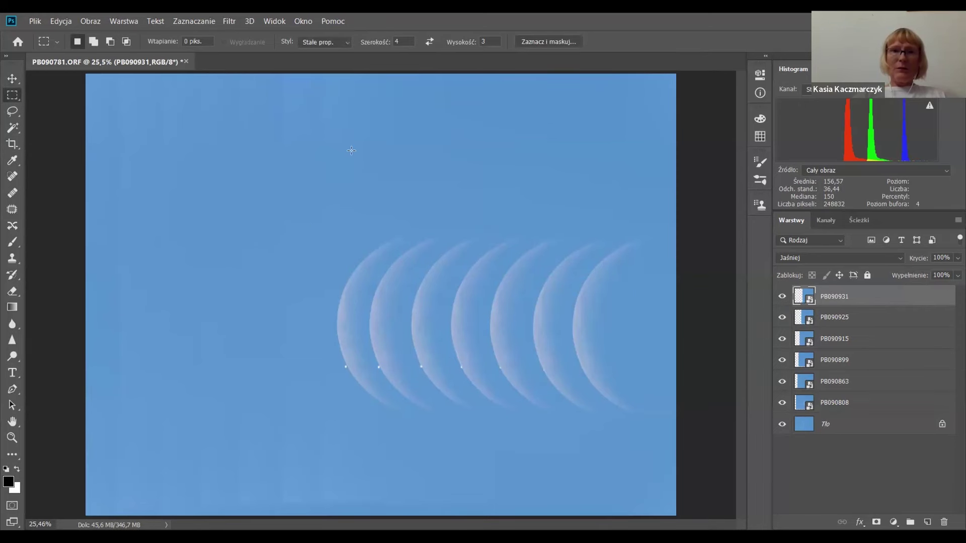
{"action": "left_click", "coordinate": [344, 43]}
{"action": "left_click", "coordinate": [322, 33]}
{"action": "left_click_drag", "start_coordinate": [297, 214], "coordinate": [676, 454]}
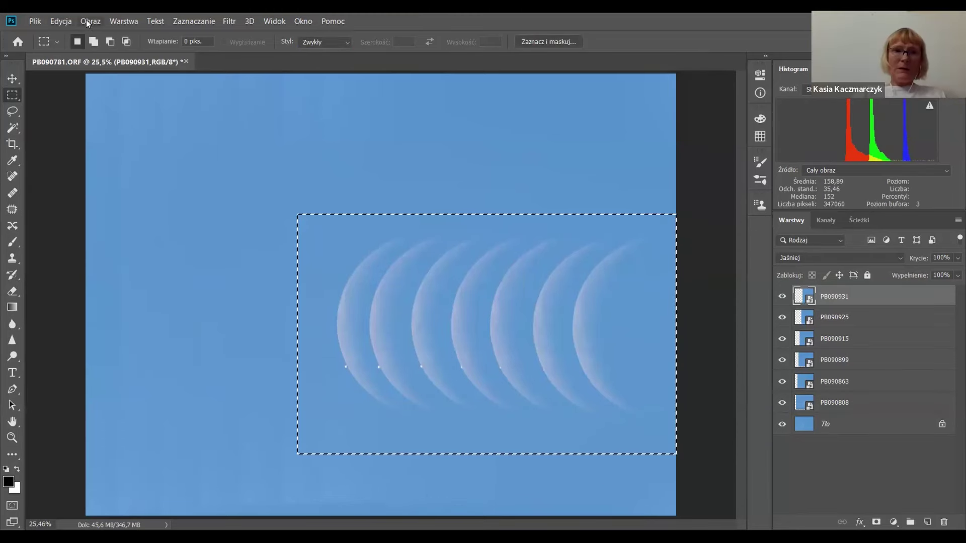
{"action": "left_click", "coordinate": [87, 23]}
{"action": "left_click", "coordinate": [103, 142]}
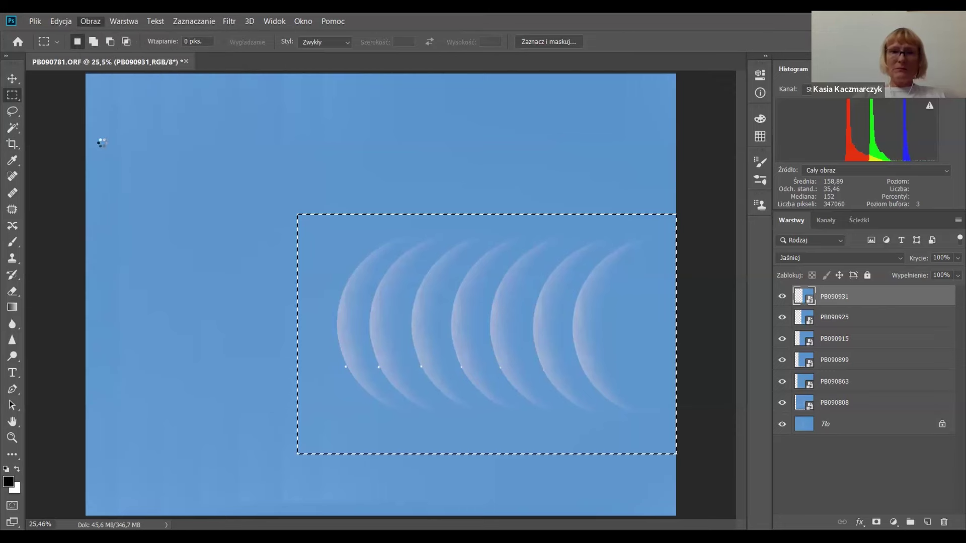
{"action": "key", "text": "ctrl+0"}
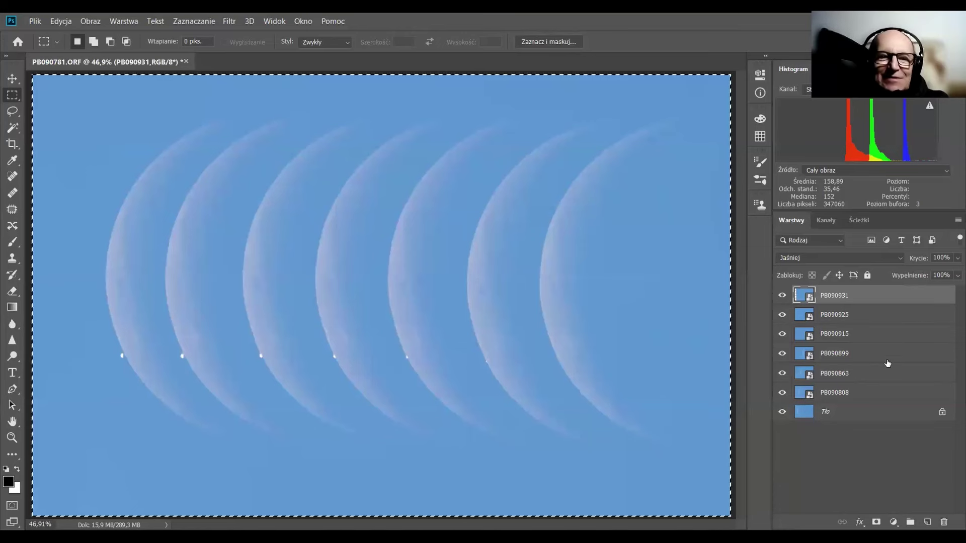
Step: Merge all layers from PB090931 down to Tło into a single background layer
{"action": "left_click", "coordinate": [888, 412], "text": "shift"}
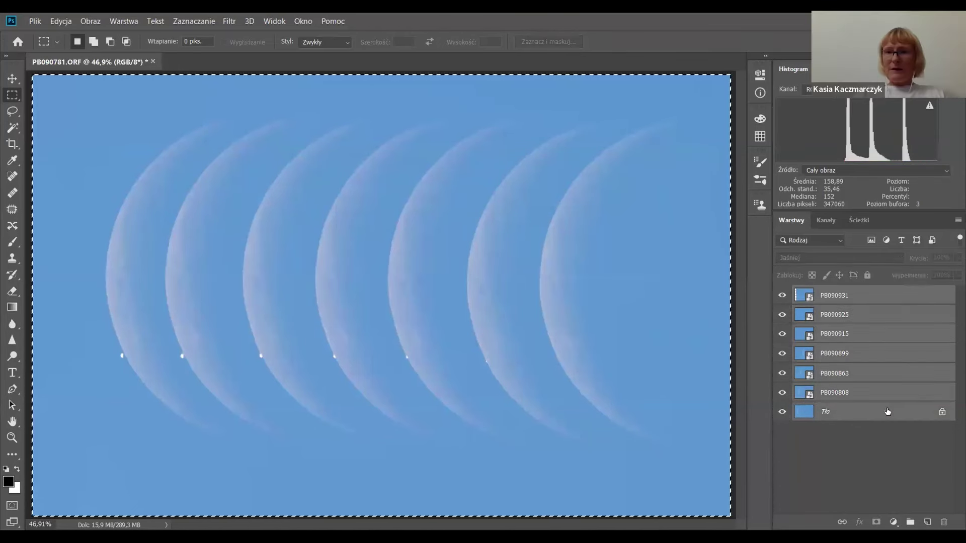
{"action": "right_click", "coordinate": [886, 364]}
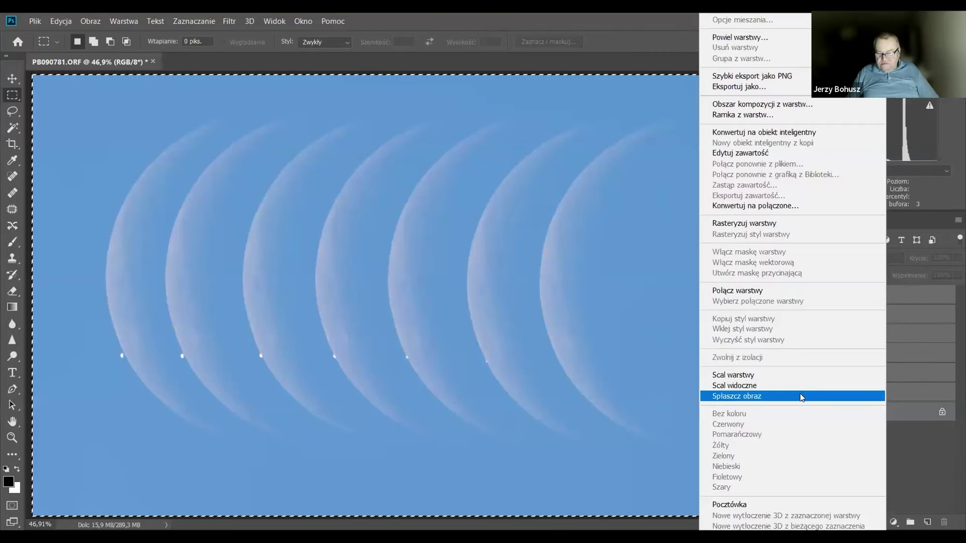
{"action": "left_click", "coordinate": [796, 381]}
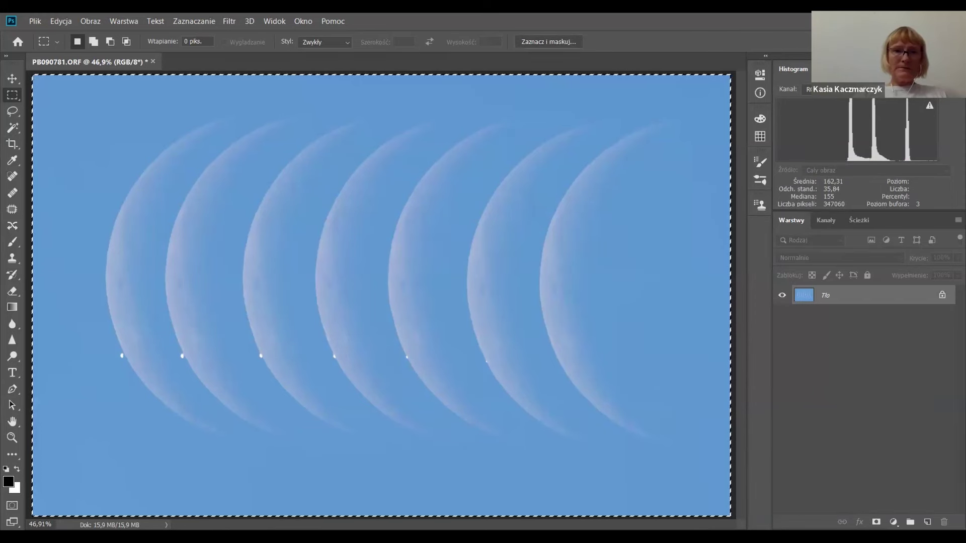
{"action": "left_click", "coordinate": [33, 22]}
{"action": "left_click", "coordinate": [43, 48]}
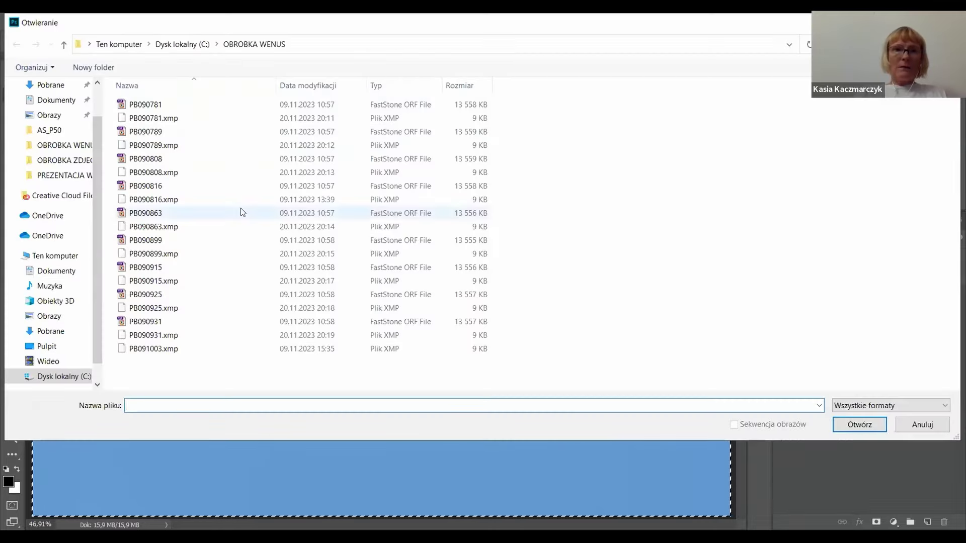
{"action": "left_click", "coordinate": [183, 44]}
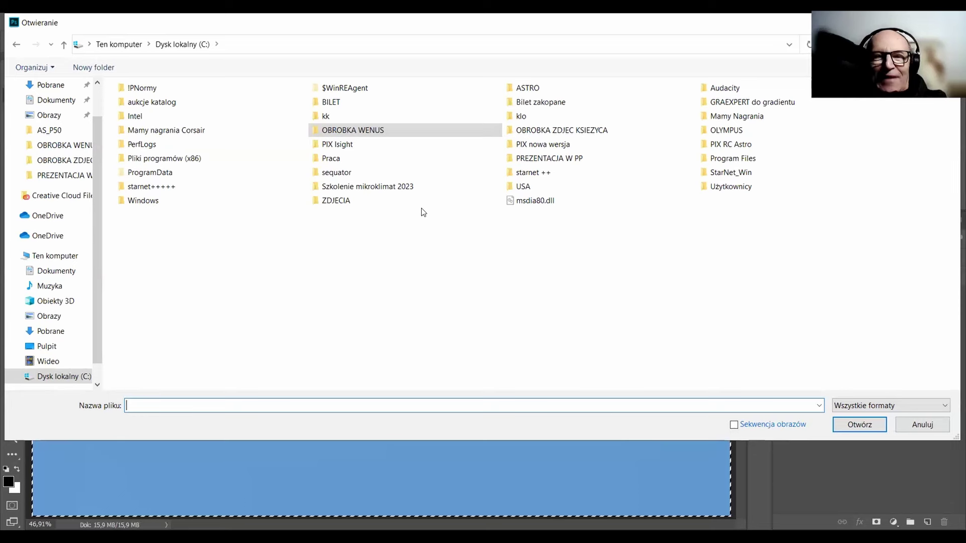
{"action": "left_click", "coordinate": [336, 201]}
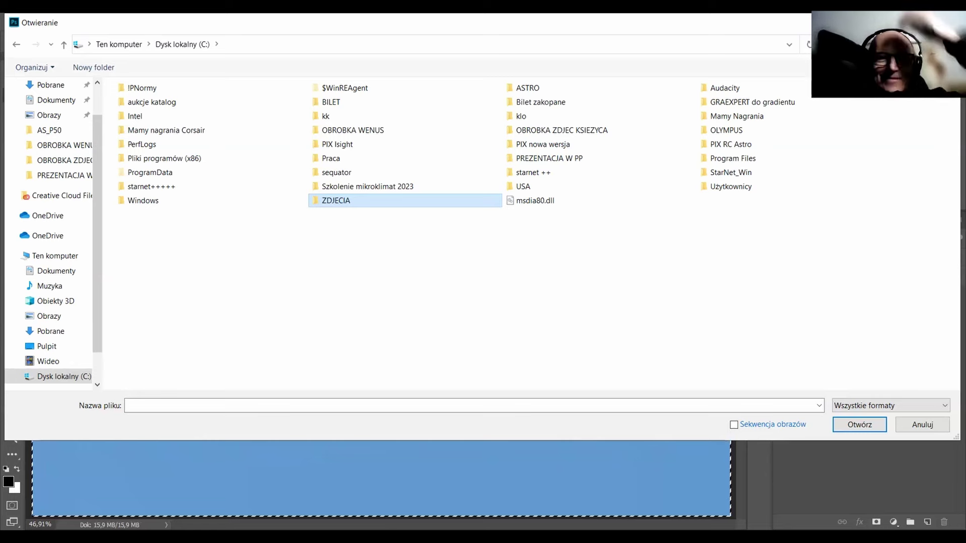
{"action": "left_click", "coordinate": [922, 425]}
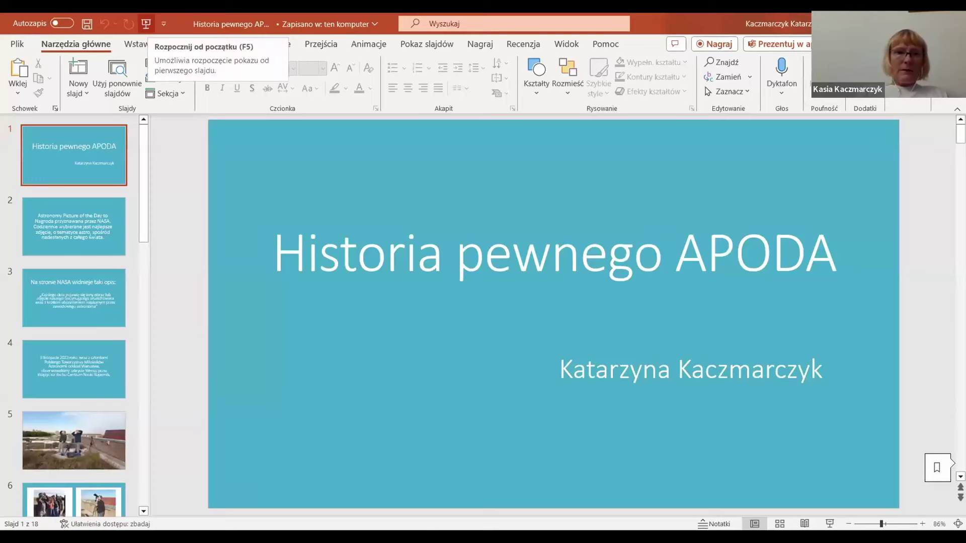
Step: In PowerPoint, start the Historia pewnego APODA slide show from the first slide and advance to the rooftop observers photo
{"action": "left_click", "coordinate": [145, 26]}
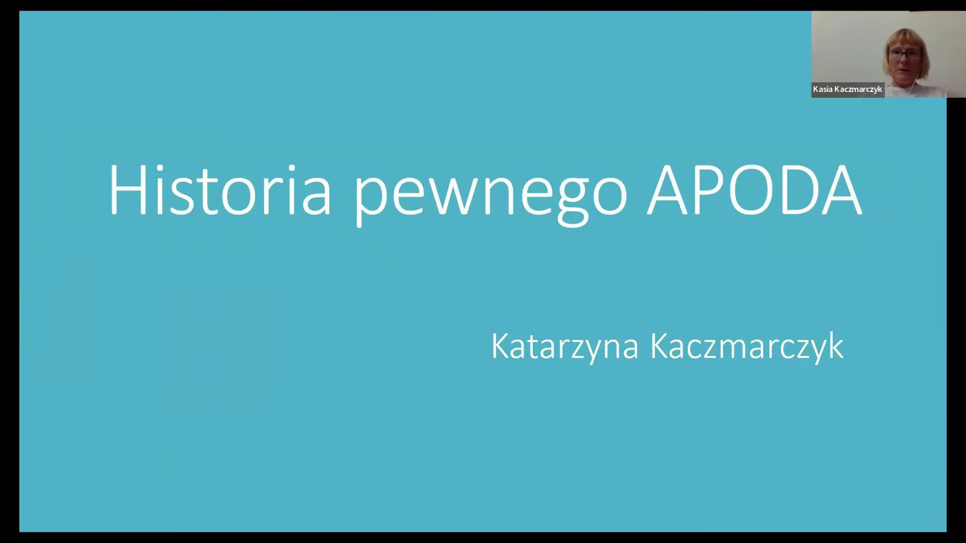
{"action": "left_click", "coordinate": [145, 26]}
{"action": "left_click", "coordinate": [409, 16]}
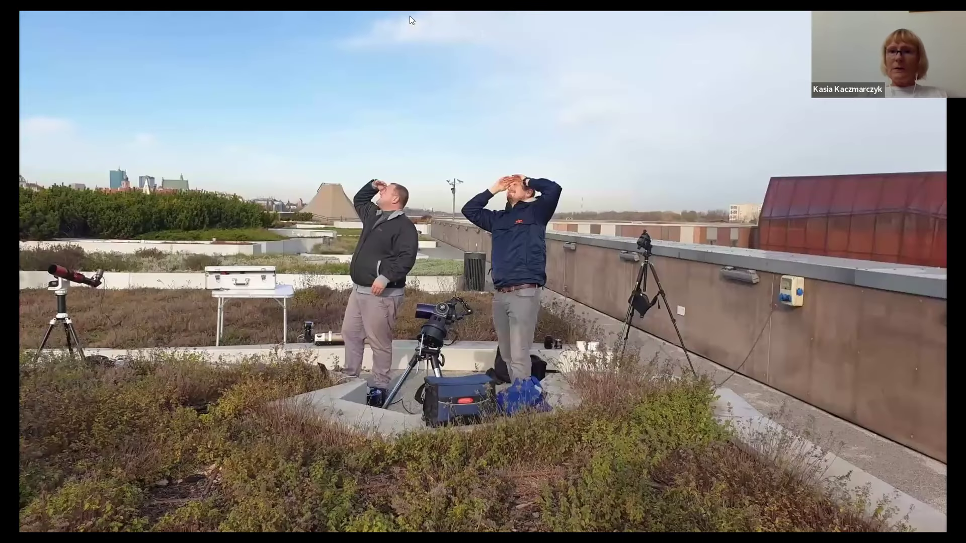